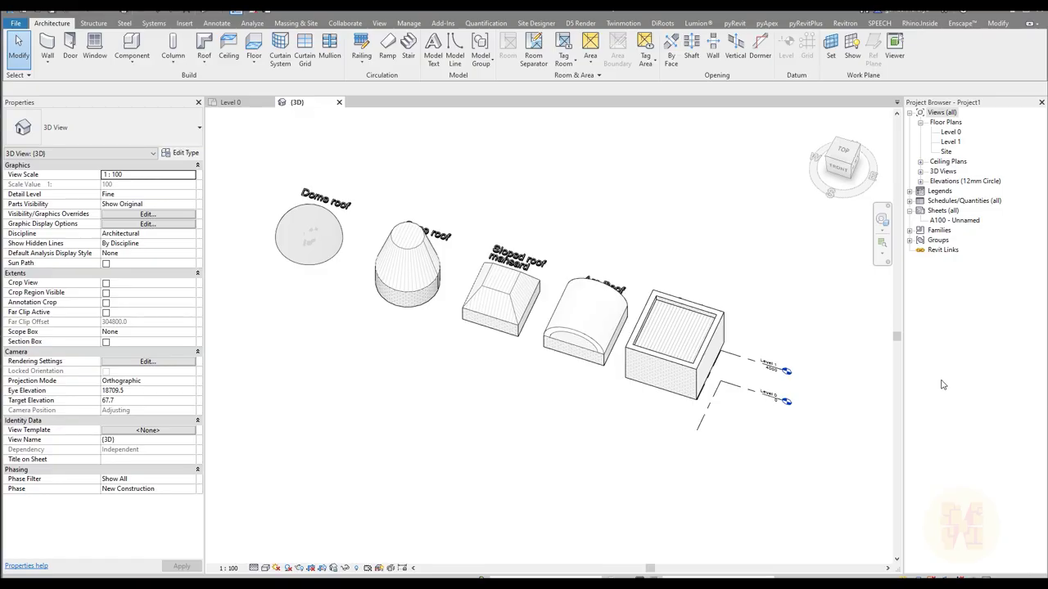
shift+middle_drag(677, 285, 548, 387)
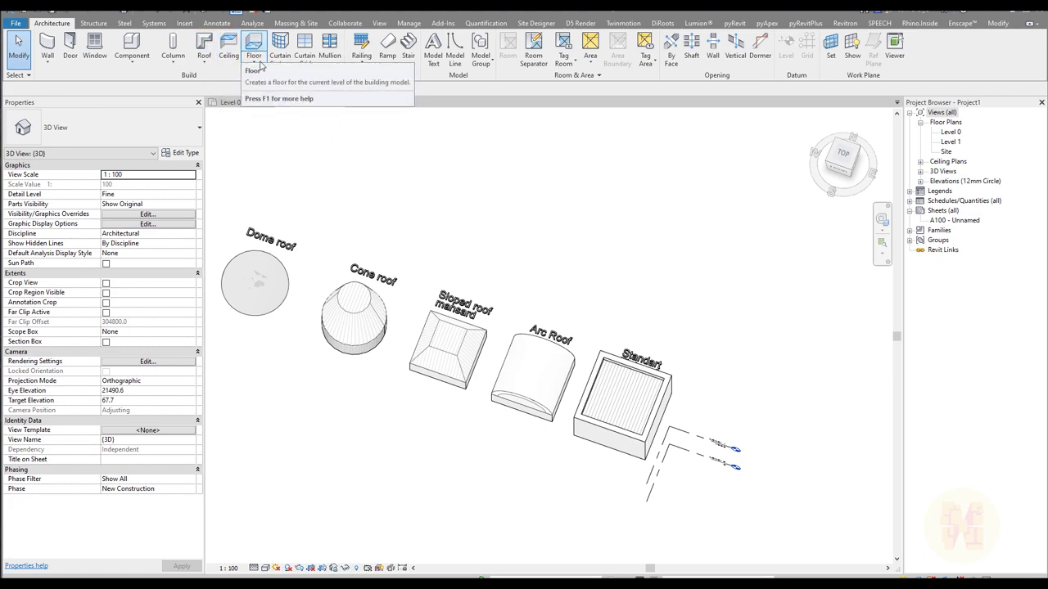
shift+middle_drag(407, 383, 578, 298)
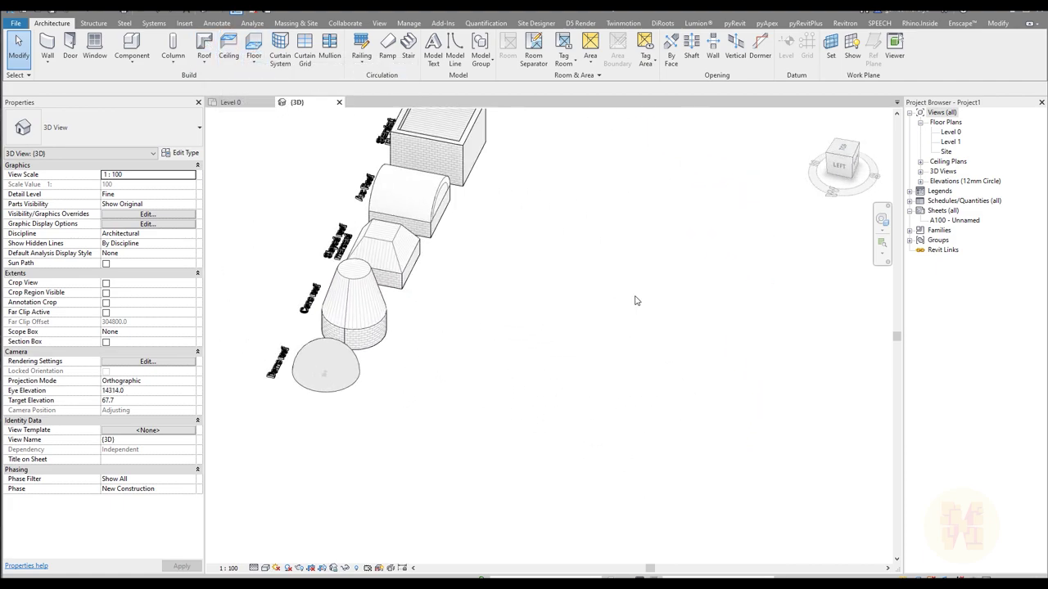
shift+middle_drag(613, 347, 684, 405)
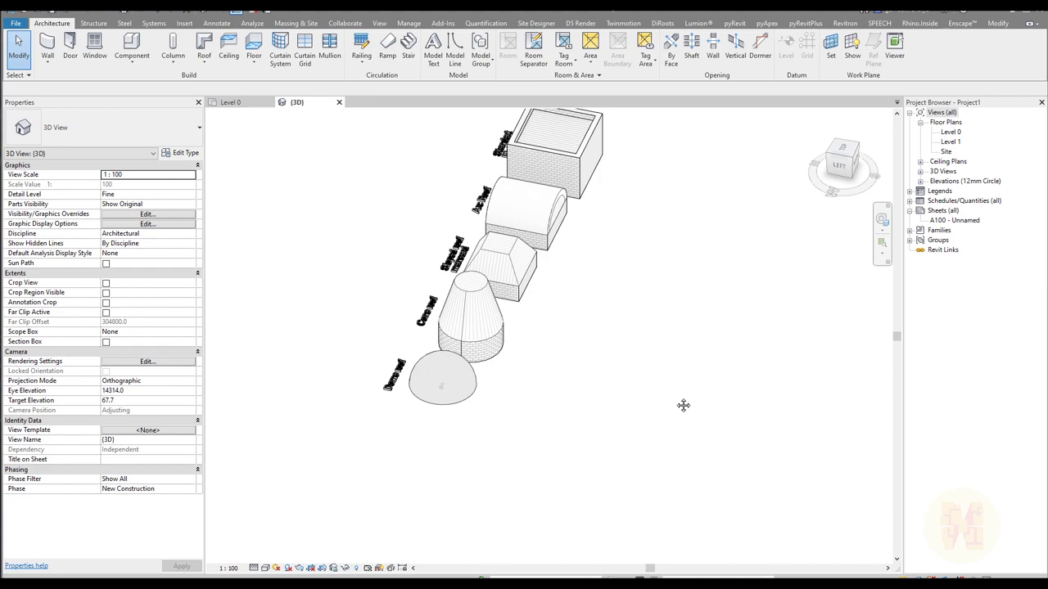
shift+middle_drag(684, 405, 484, 462)
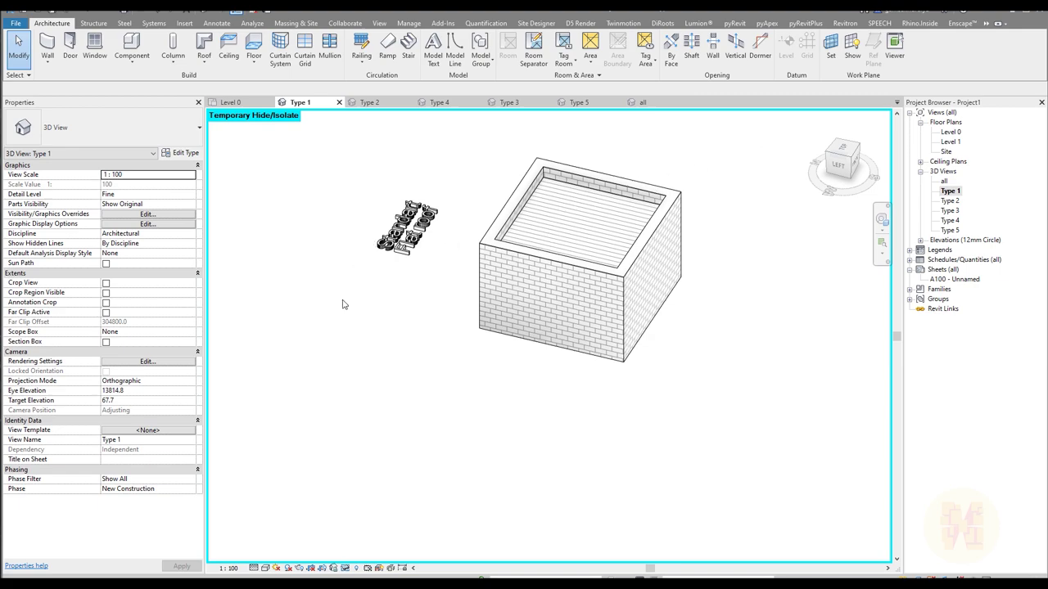
Step: Start a footprint roof on Level 1 and sketch a rectangular boundary beside the brick building
click(205, 46)
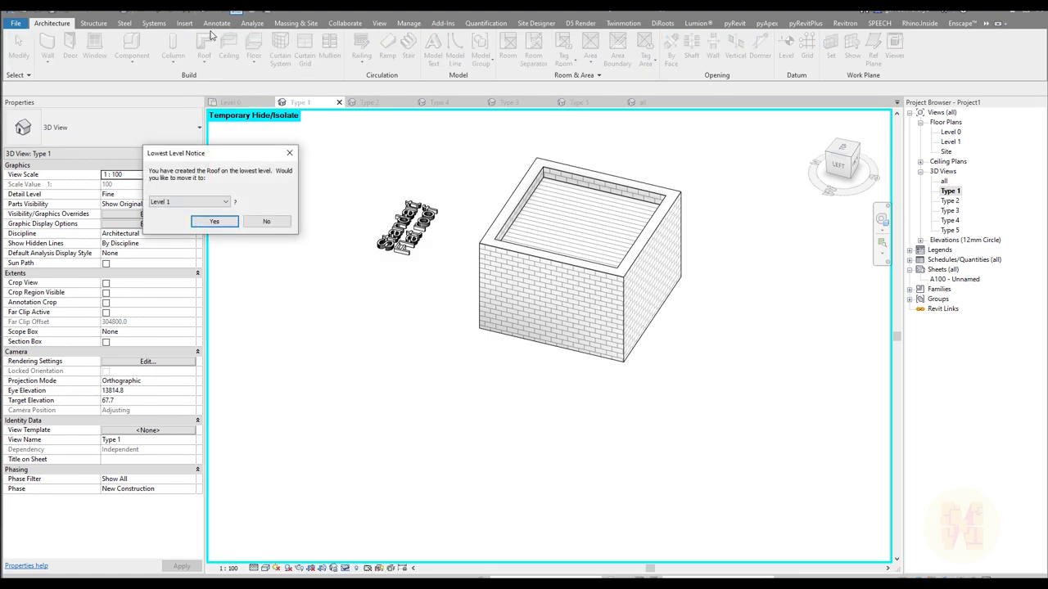
click(214, 222)
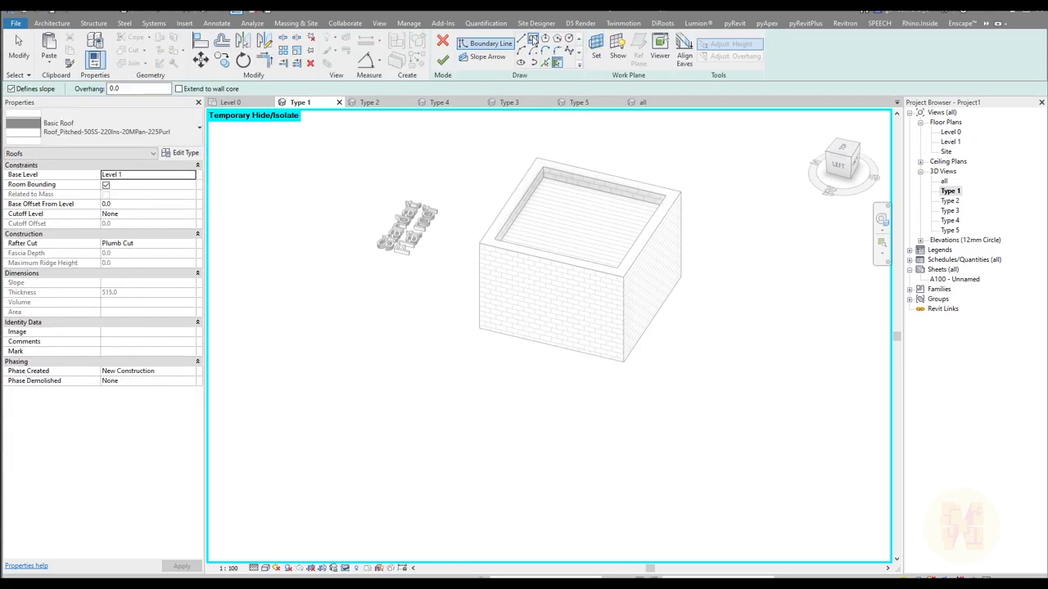
click(352, 326)
click(389, 418)
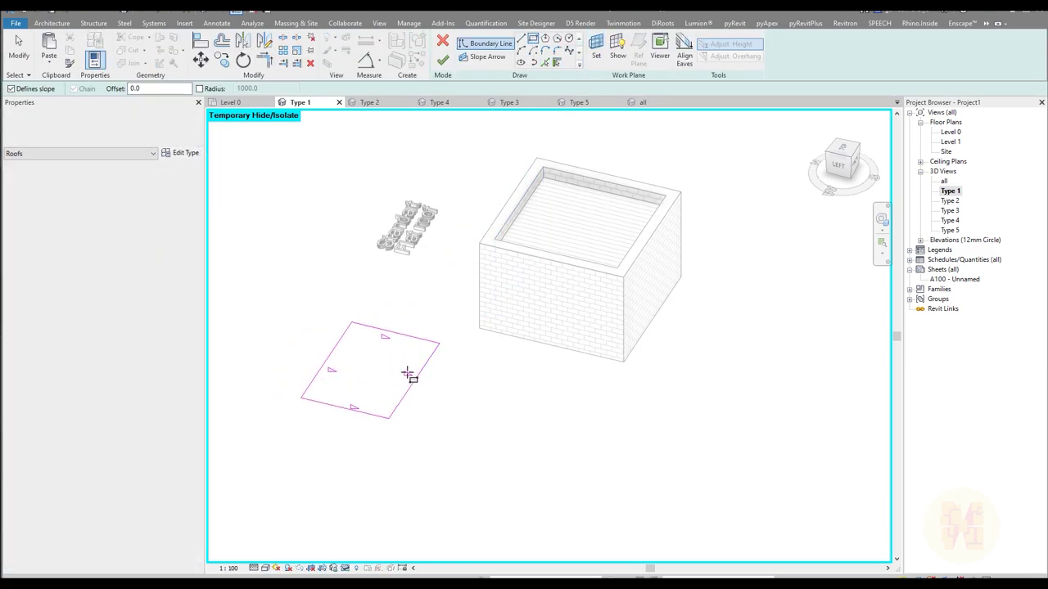
key(Escape)
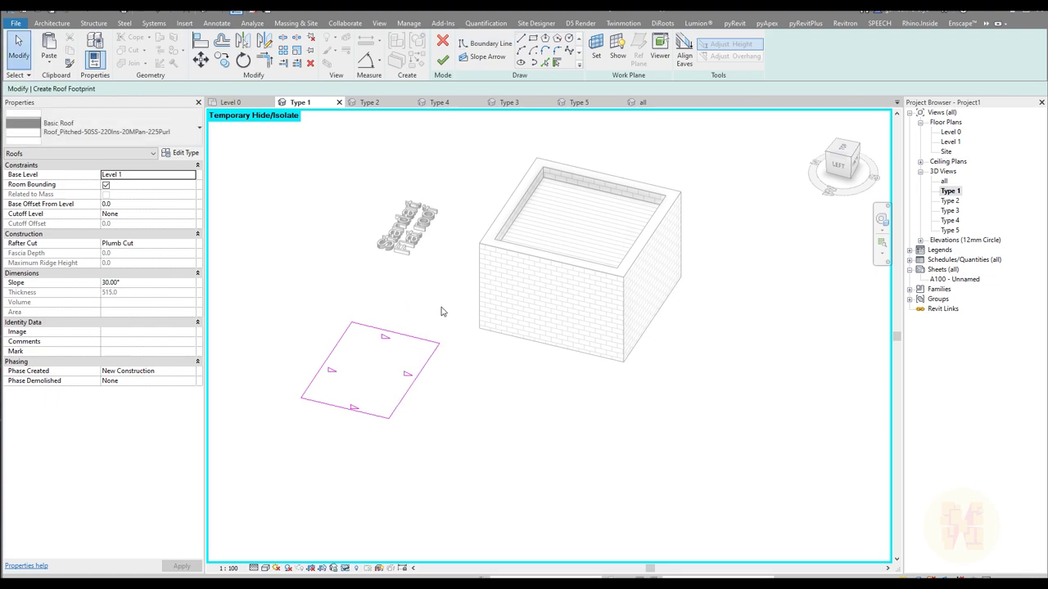
Step: Set all four roof boundary lines to 0° slope, disable Defines Roof Slope for them, and finish the flat roof
drag(448, 311, 251, 466)
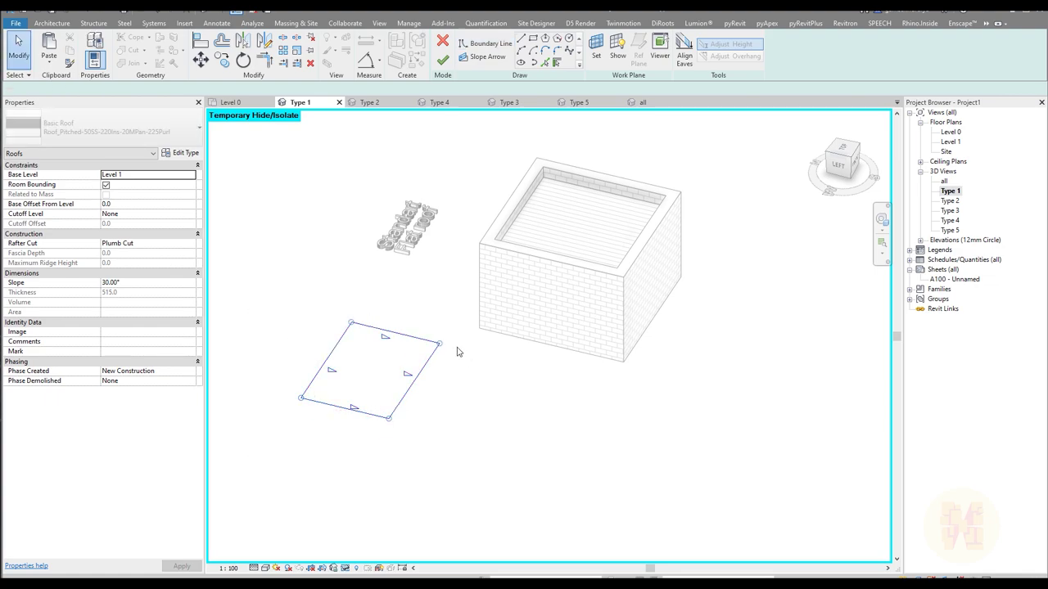
click(156, 205)
text(0)
click(303, 305)
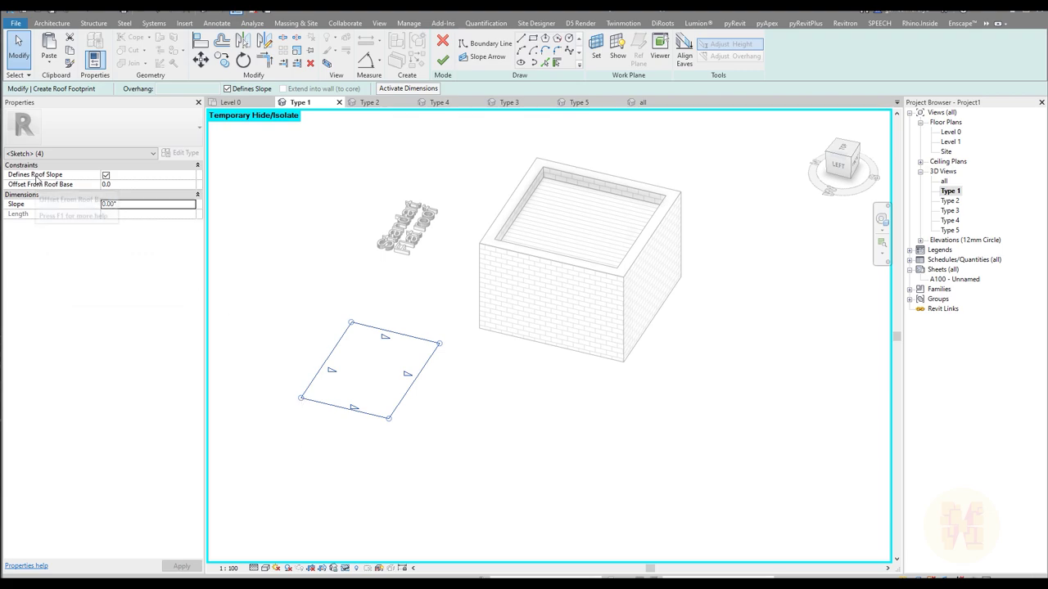
click(105, 177)
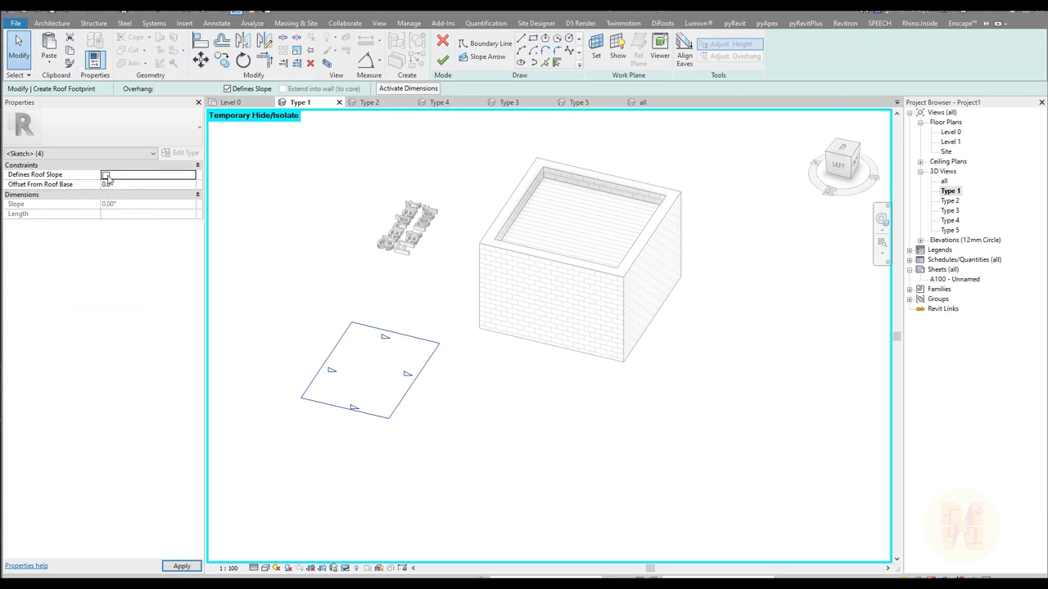
click(310, 303)
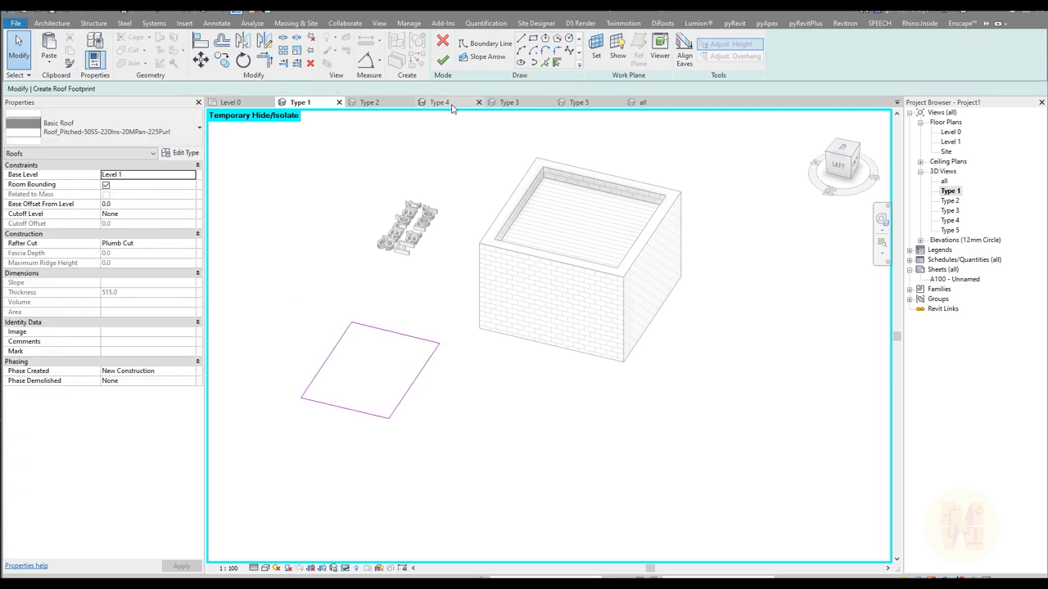
click(443, 61)
click(426, 437)
middle_drag(526, 458, 451, 444)
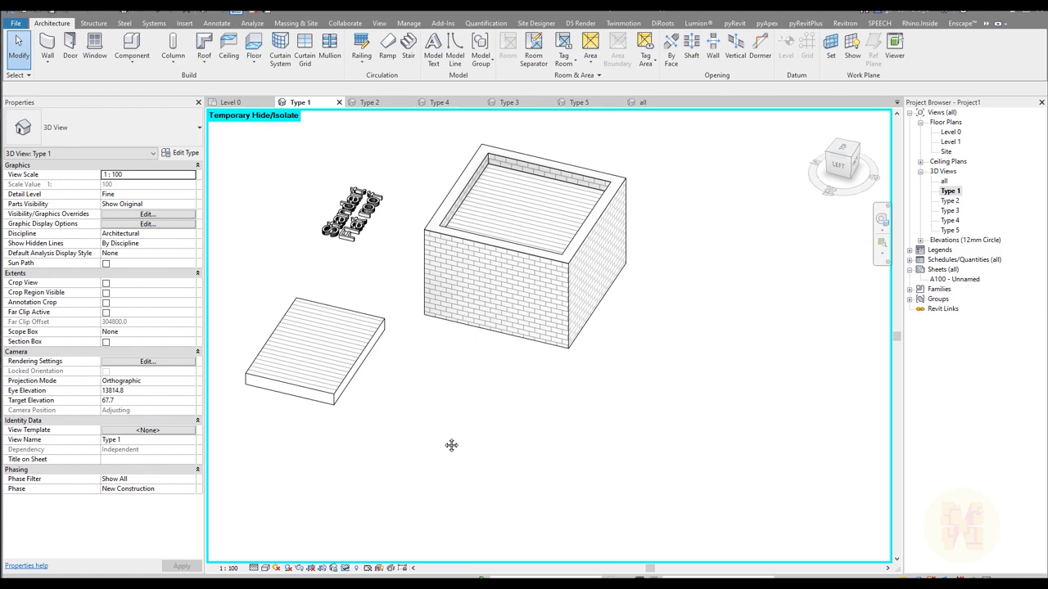
Step: Create a Floor_Timber_22Cbd-225Joist floor on Level 0 from a rectangle about 3680 by 5265 mm beside the new roof
click(255, 43)
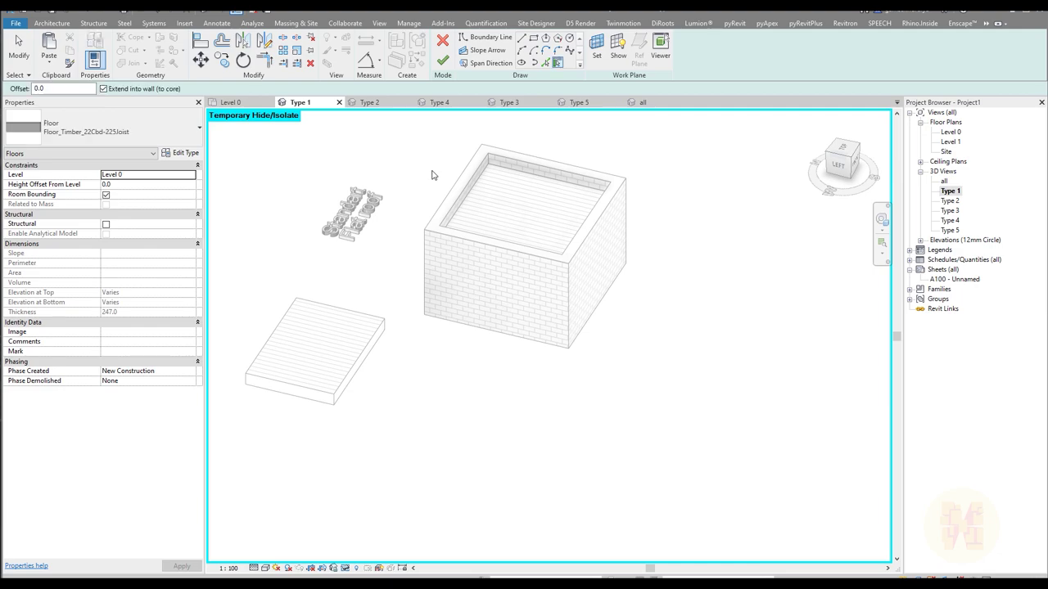
click(533, 37)
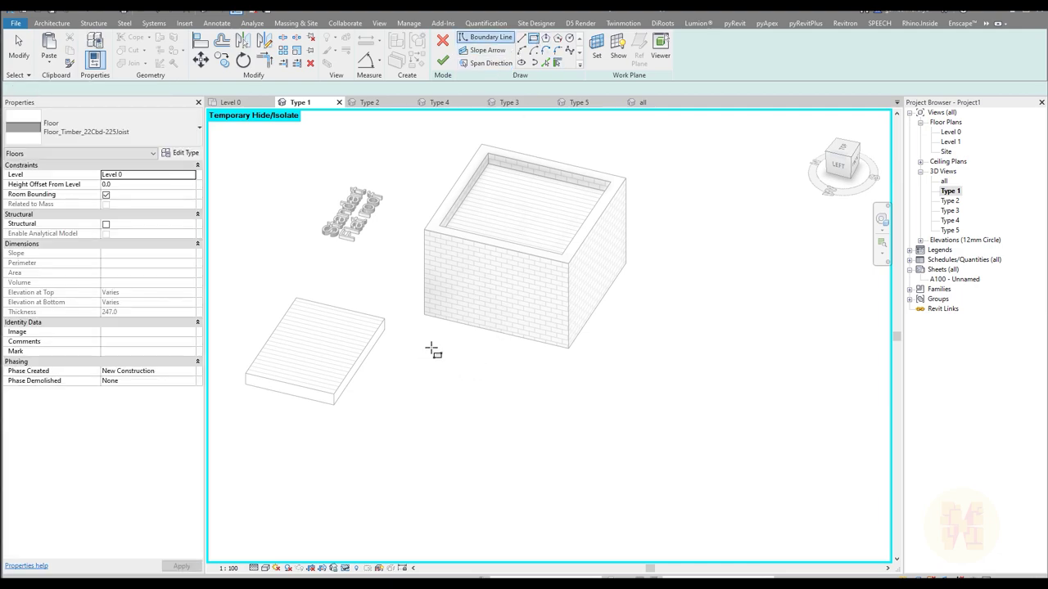
click(433, 350)
click(473, 443)
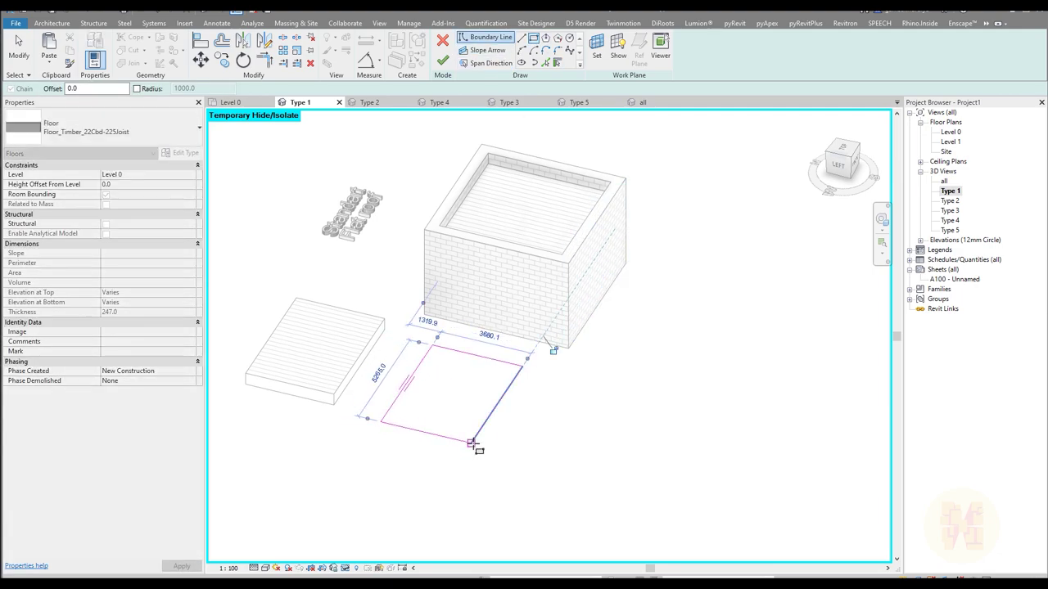
click(442, 61)
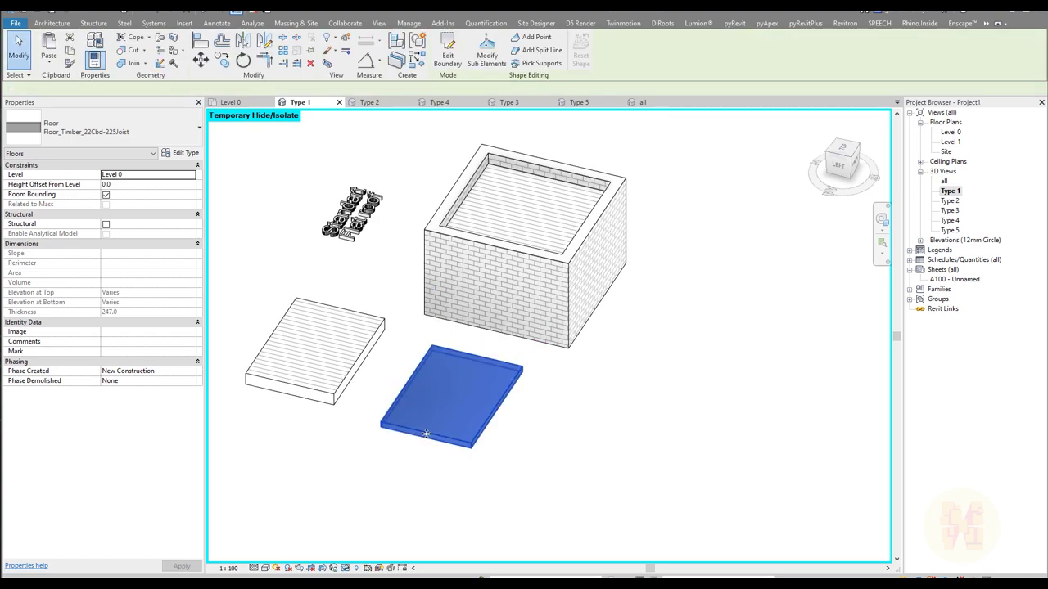
key(Escape)
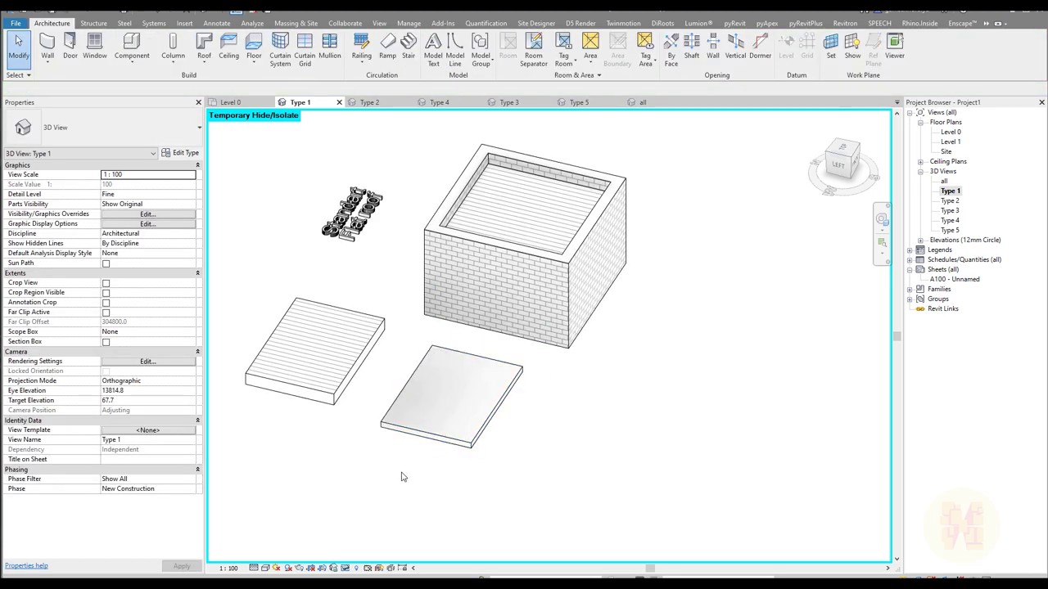
click(447, 433)
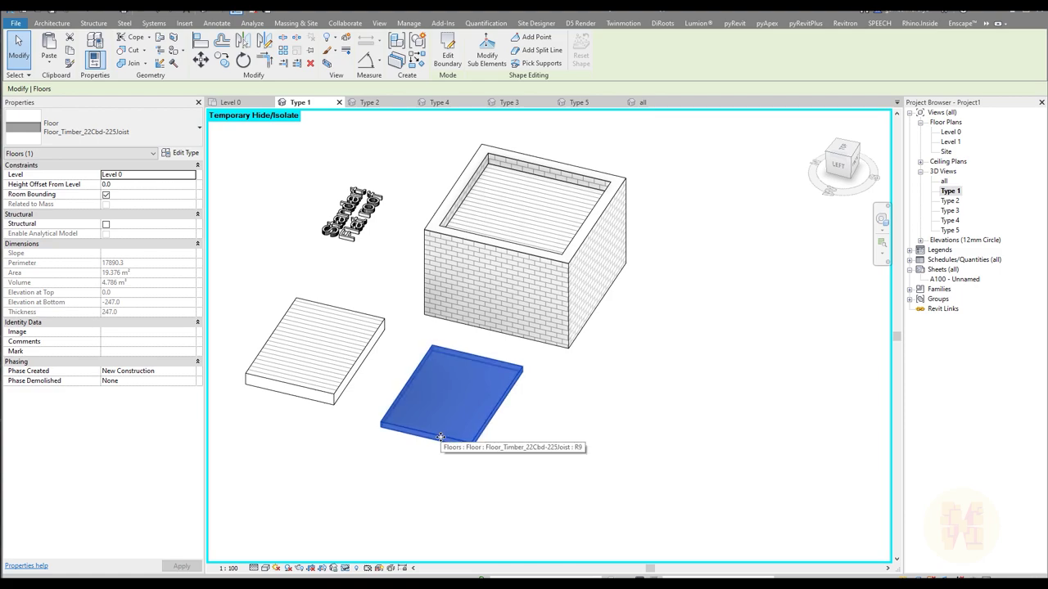
click(398, 475)
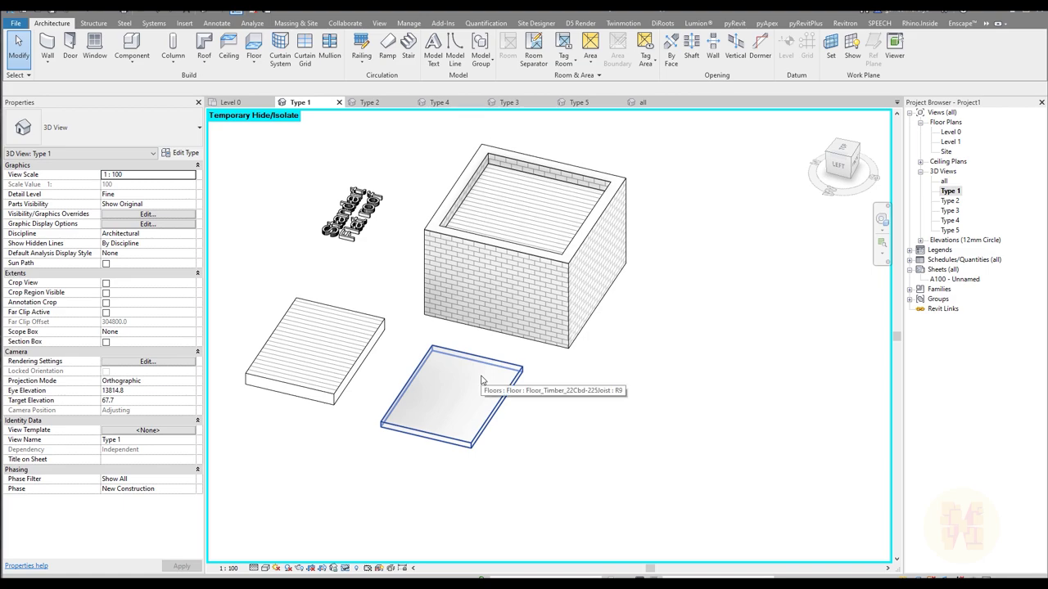
middle_drag(363, 445, 380, 444)
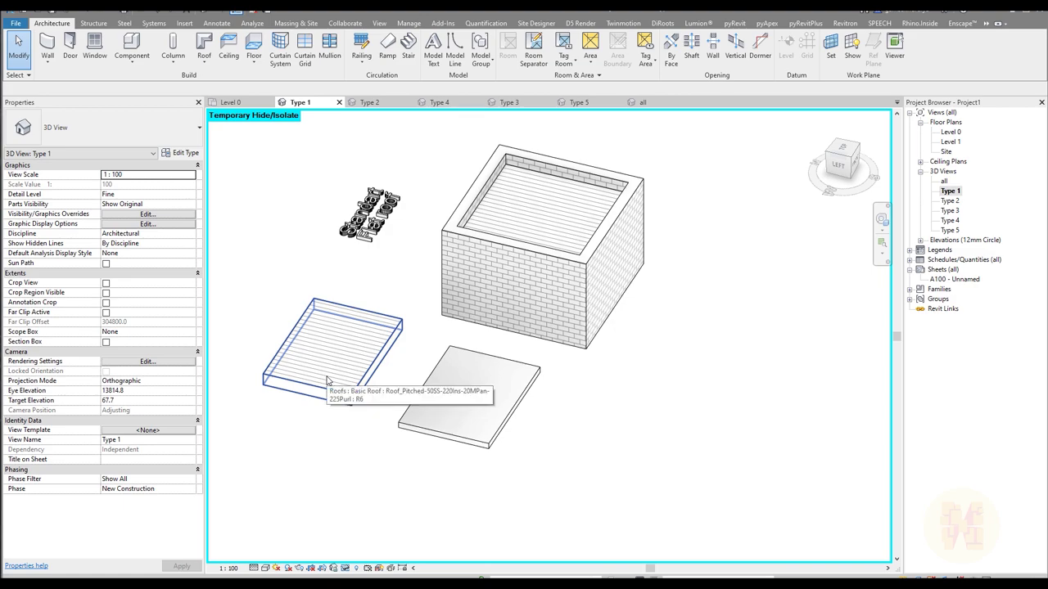
middle_drag(510, 455, 422, 432)
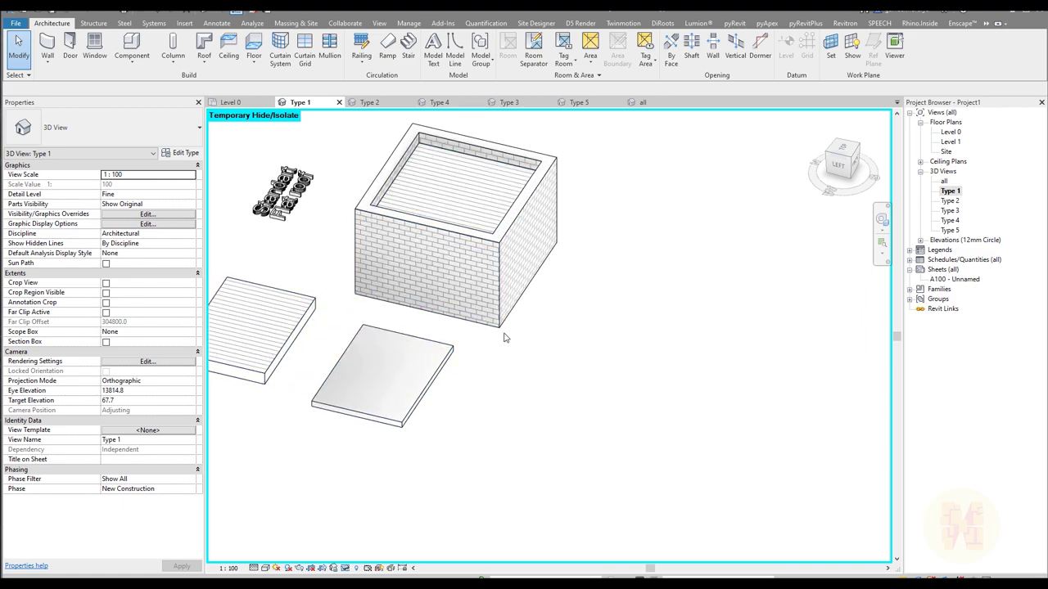
Step: Delete the brick wall facing the new floor and stretch the mass under the building's roof outward through the opening
click(468, 268)
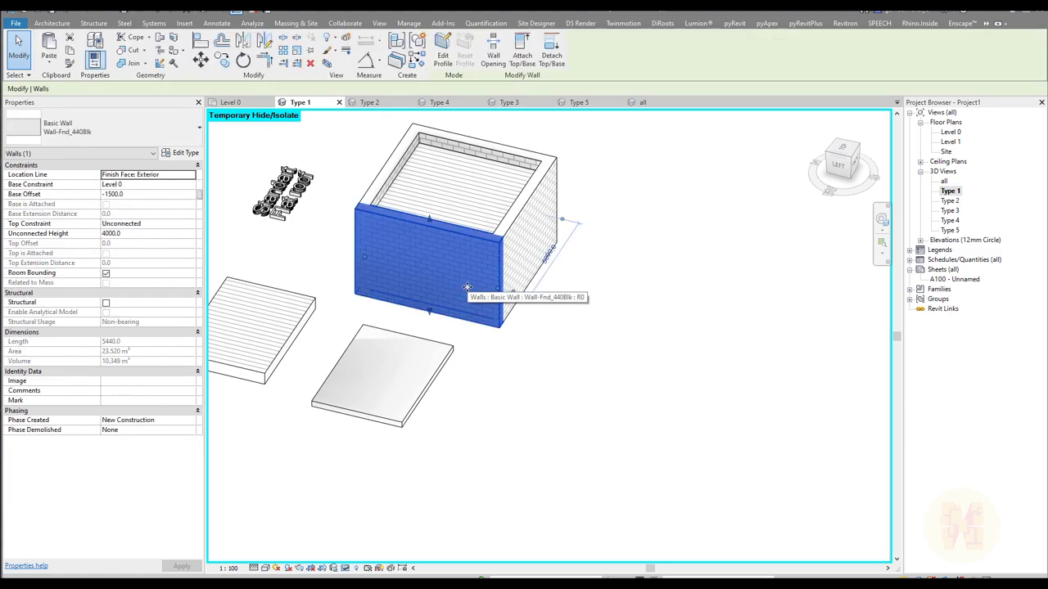
key(Delete)
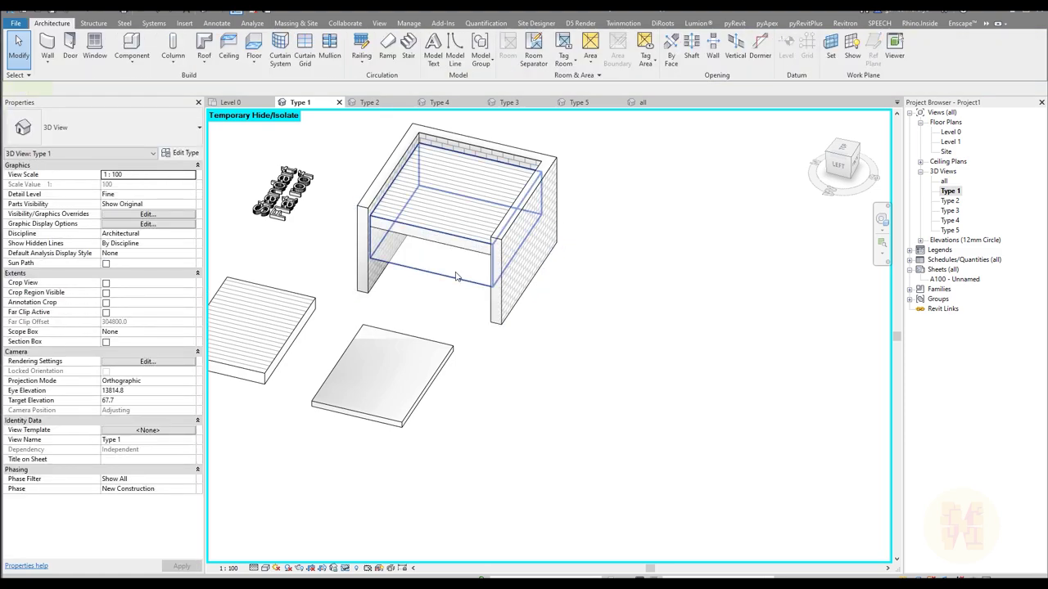
click(456, 276)
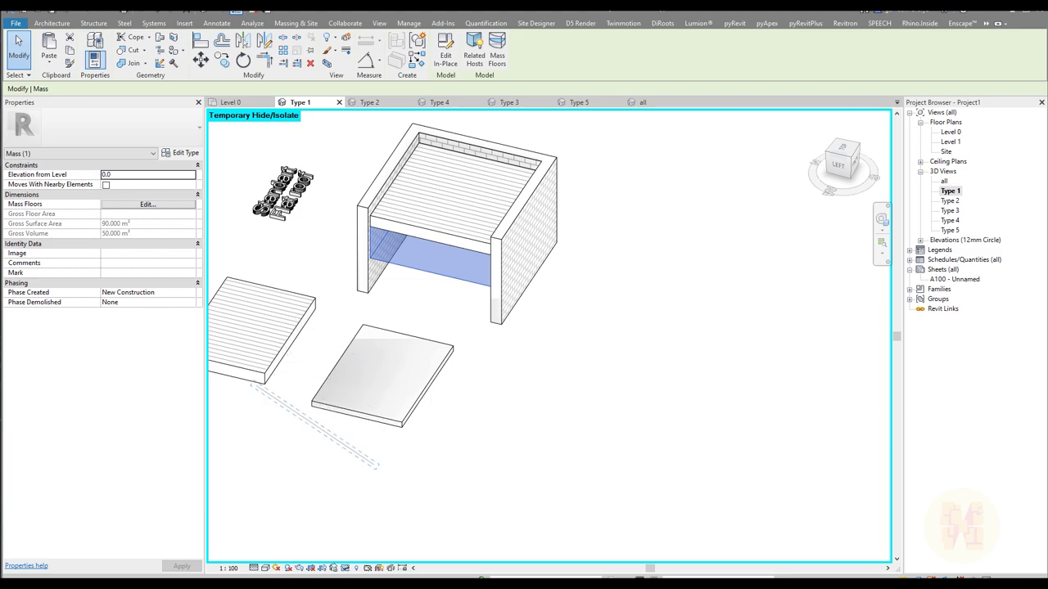
click(525, 449)
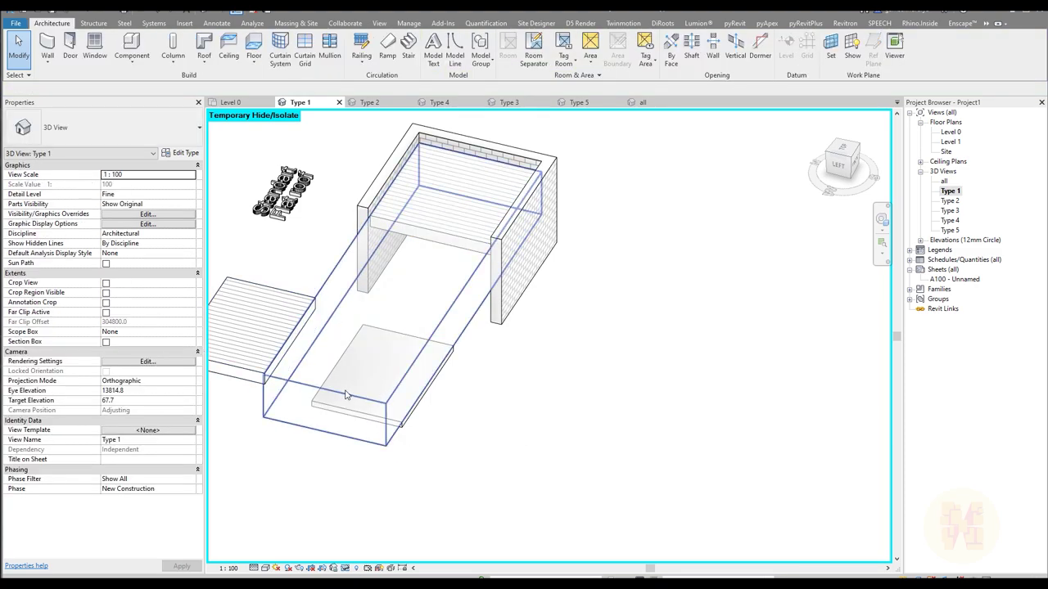
click(306, 403)
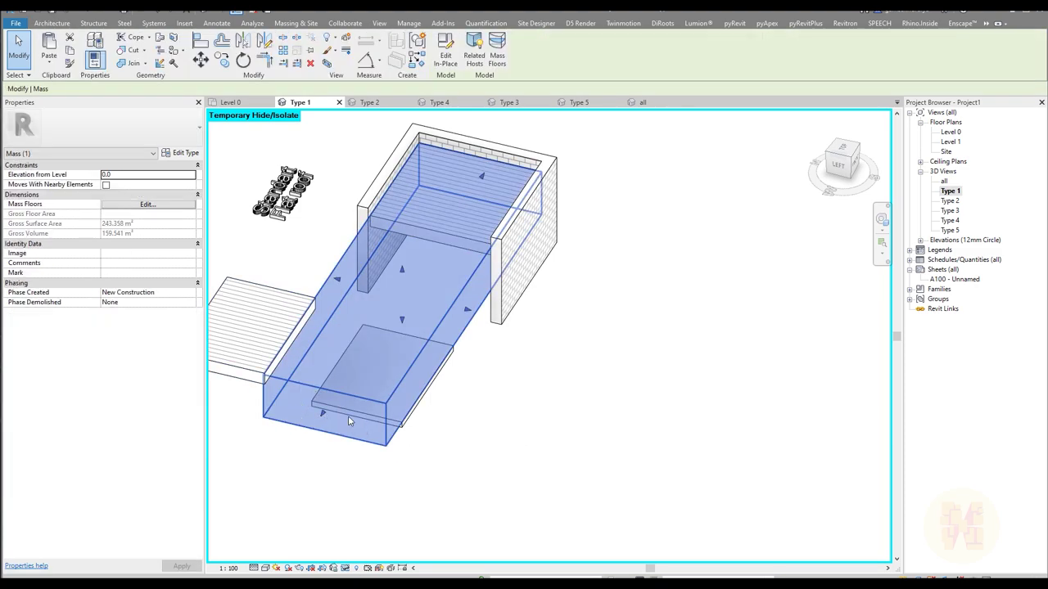
key(Escape)
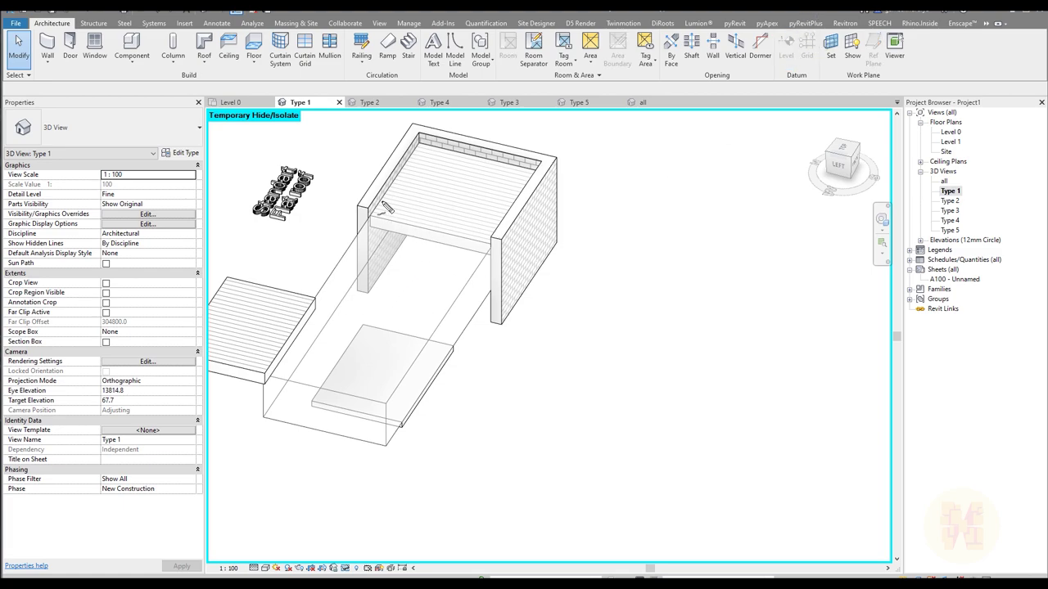
mouse_move(418, 141)
mouse_down()
mouse_move(368, 213)
mouse_move(489, 254)
mouse_move(532, 176)
mouse_move(450, 154)
mouse_move(415, 160)
mouse_move(426, 139)
mouse_move(302, 286)
mouse_move(265, 368)
mouse_move(394, 405)
mouse_move(517, 243)
mouse_up()
drag(525, 502, 404, 402)
drag(419, 445, 434, 373)
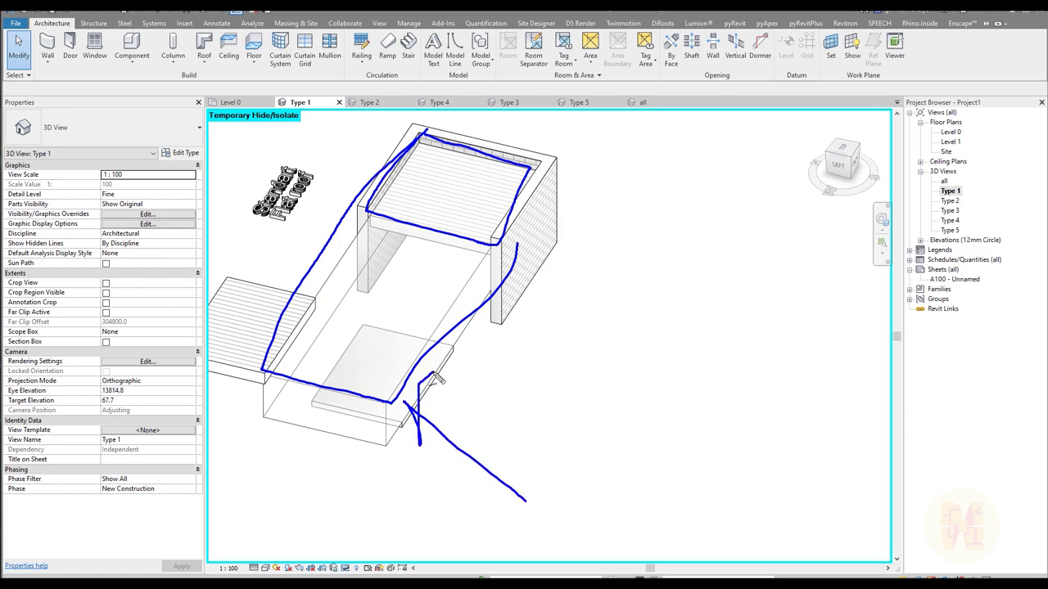
mouse_move(325, 423)
mouse_down()
mouse_move(278, 479)
mouse_move(324, 455)
mouse_up()
mouse_move(339, 407)
mouse_down()
mouse_move(381, 413)
mouse_move(380, 435)
mouse_up()
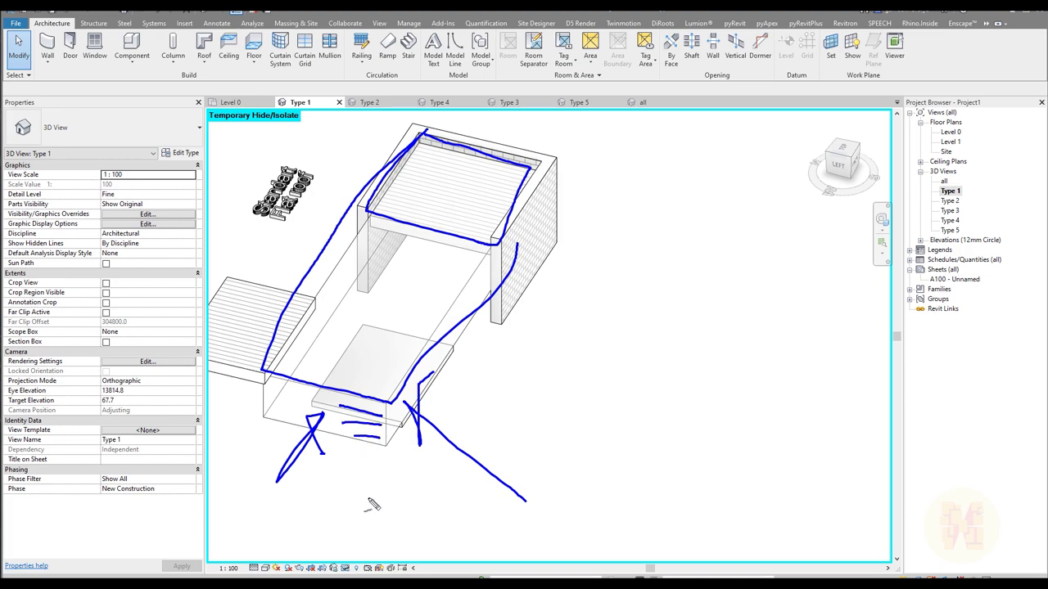
key(e)
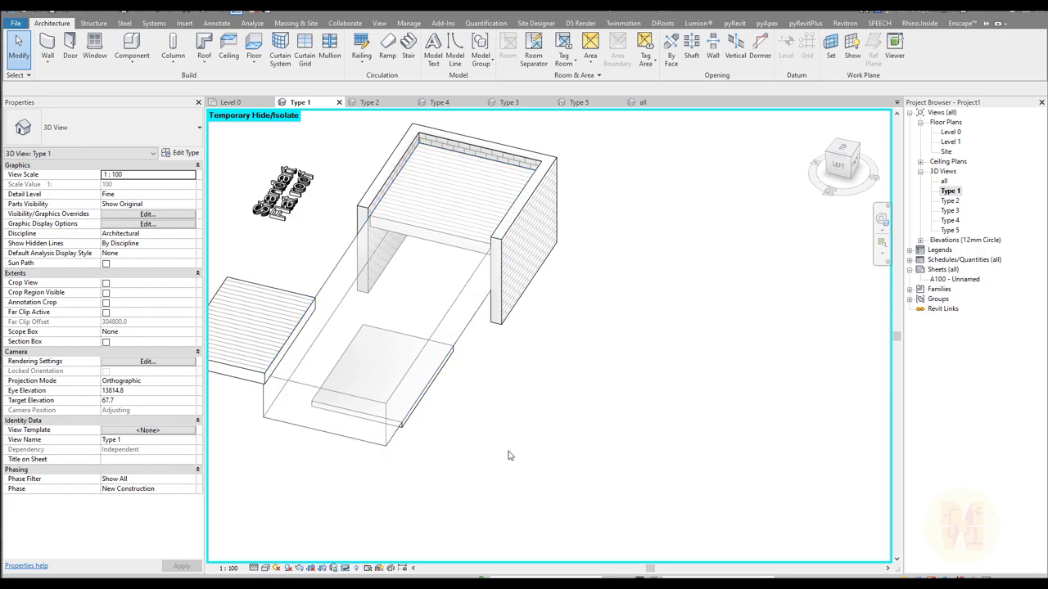
Step: Try to update the building's flat roof to the stretched mass face
click(420, 234)
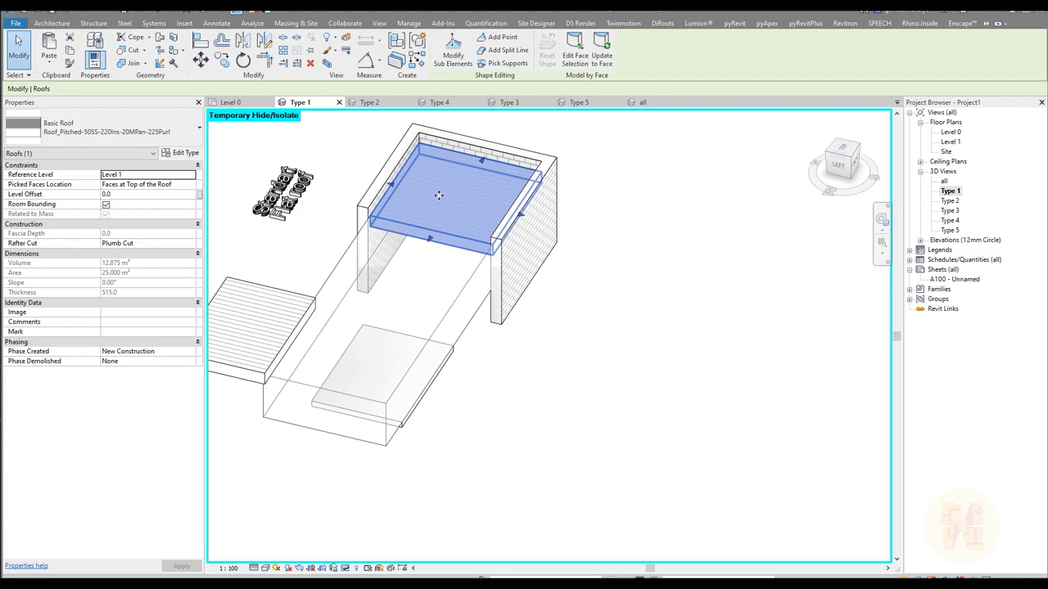
click(602, 51)
click(555, 355)
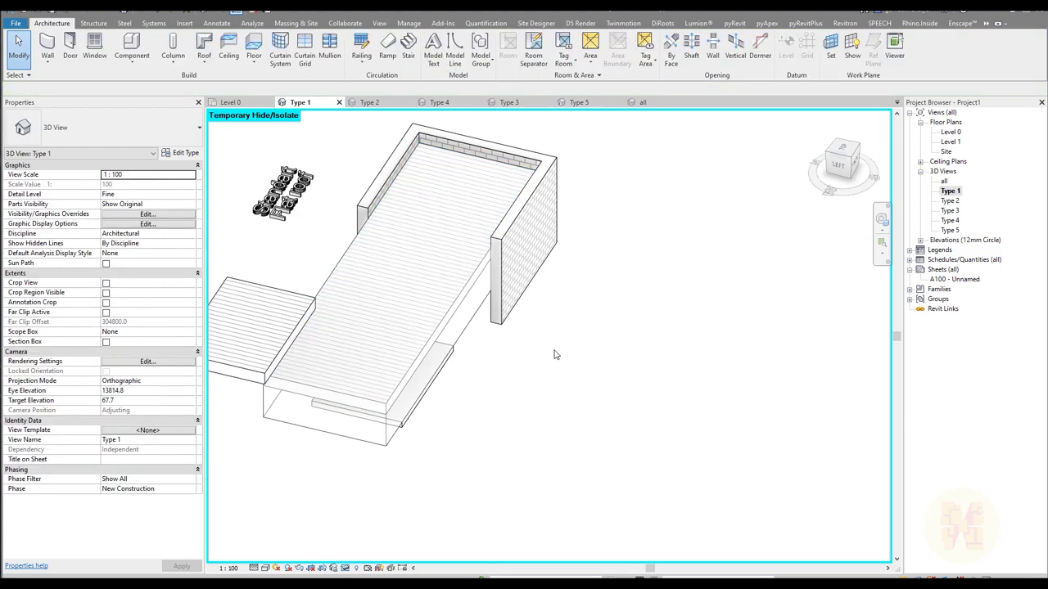
key(ctrl+z)
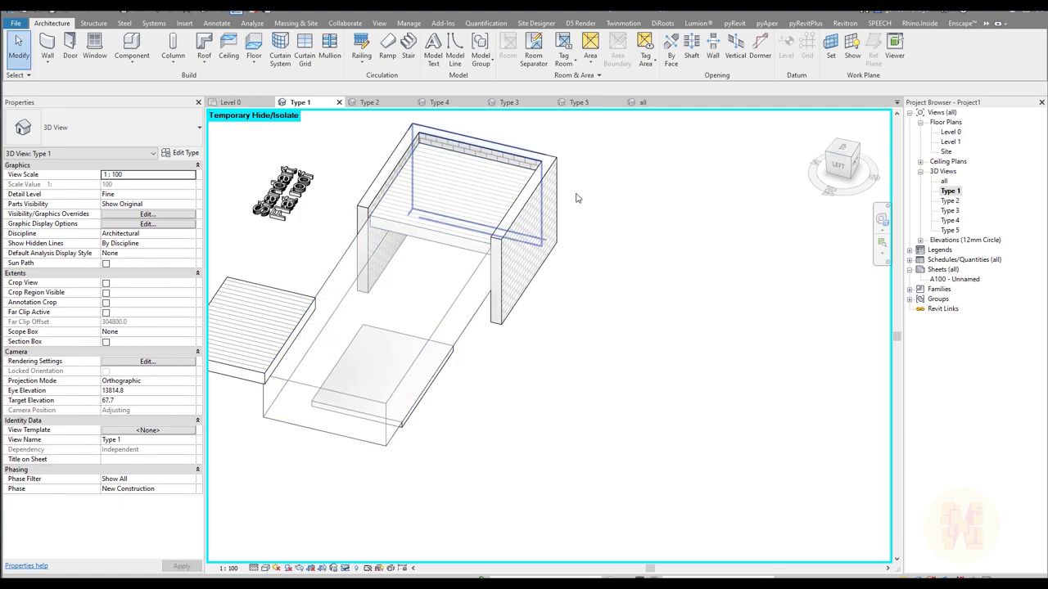
Step: Delete the long brick side wall adjoining the open side of the building
click(524, 273)
key(Delete)
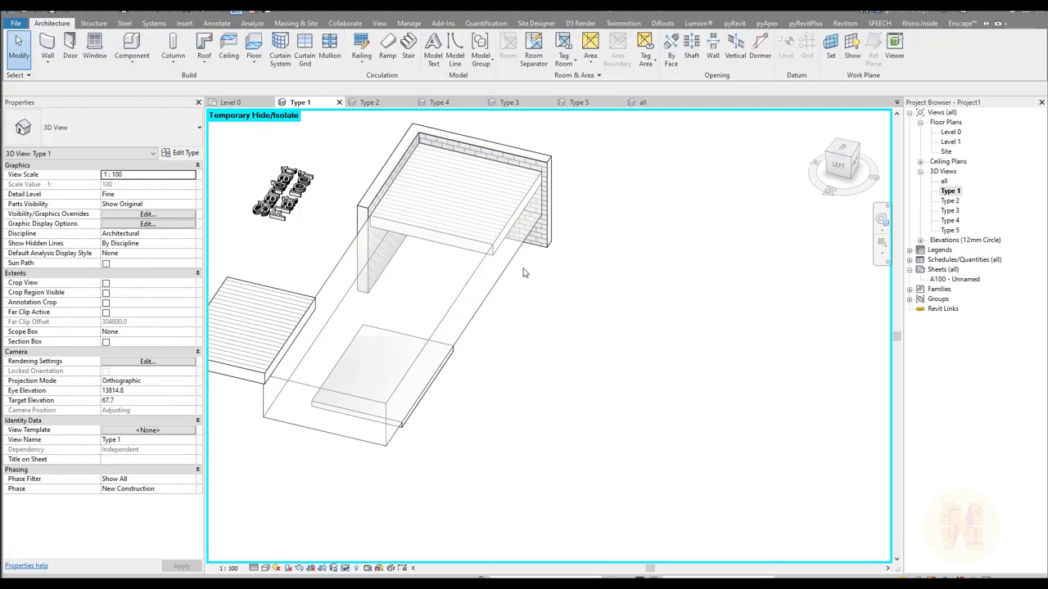
Step: Create a wall by face on the long exposed side of the stretched mass
click(296, 23)
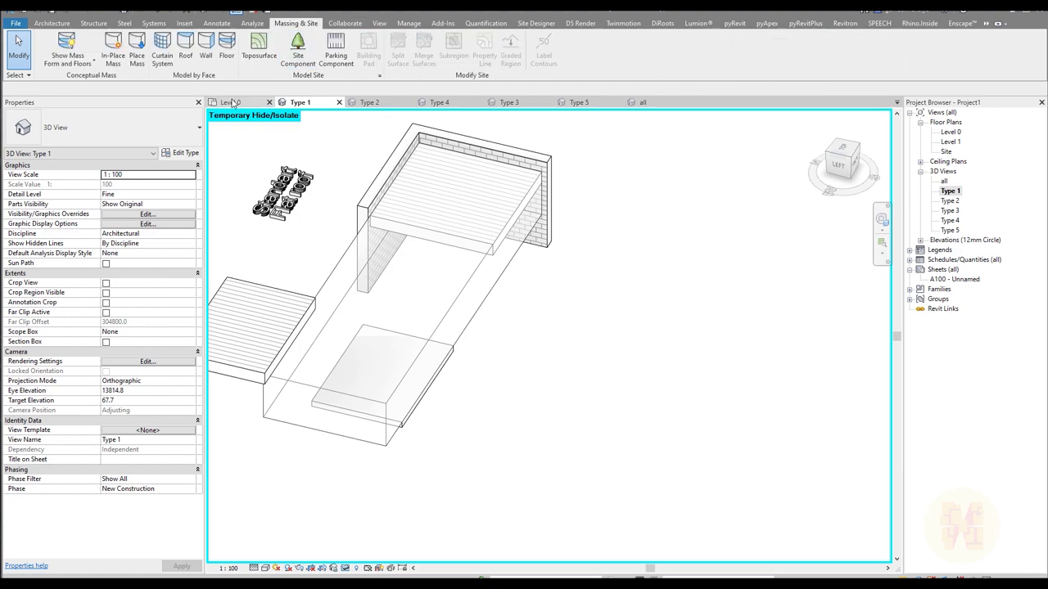
click(207, 53)
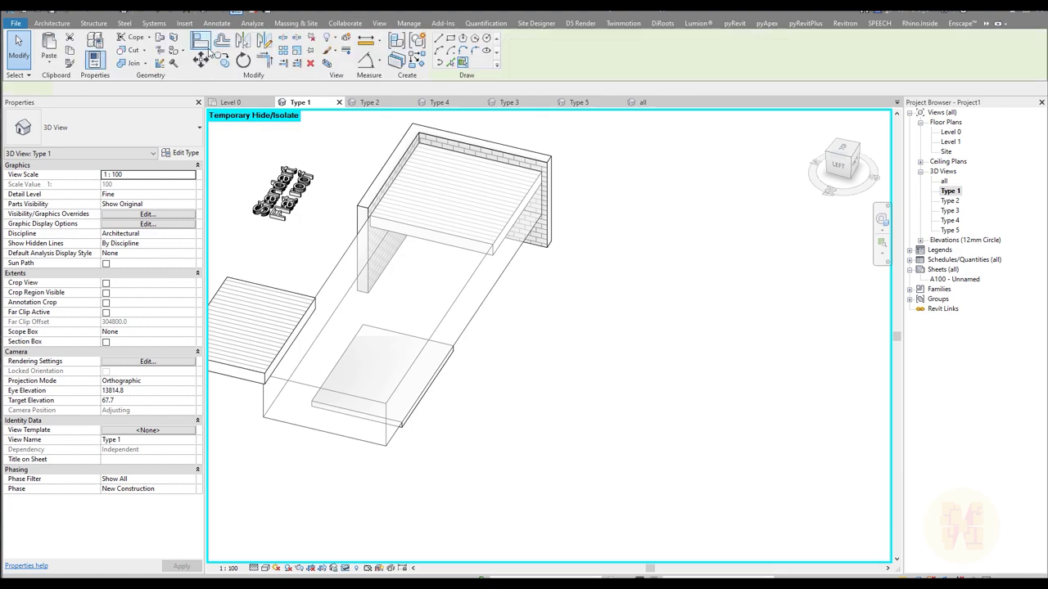
click(491, 287)
key(Escape)
key(Escape)
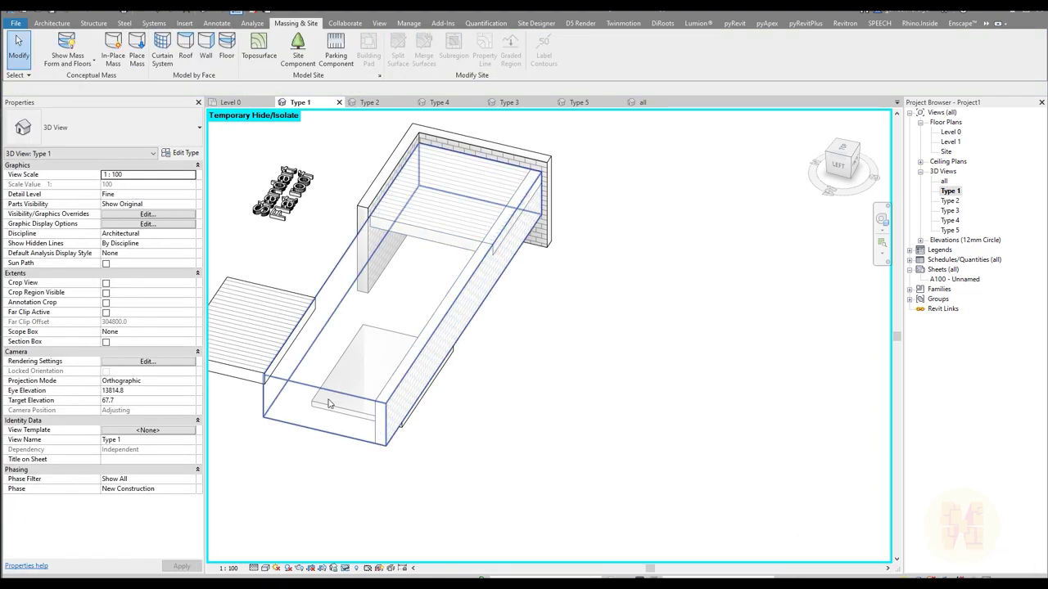
Step: Shorten the stretched mass toward the building and update the flat roof to the mass face
click(368, 313)
click(604, 464)
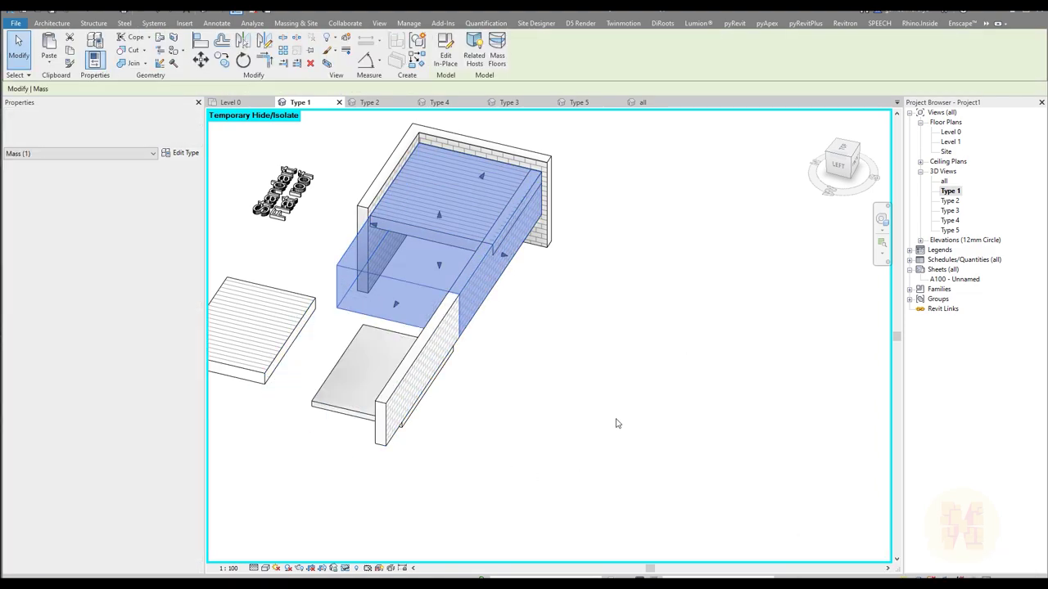
click(450, 221)
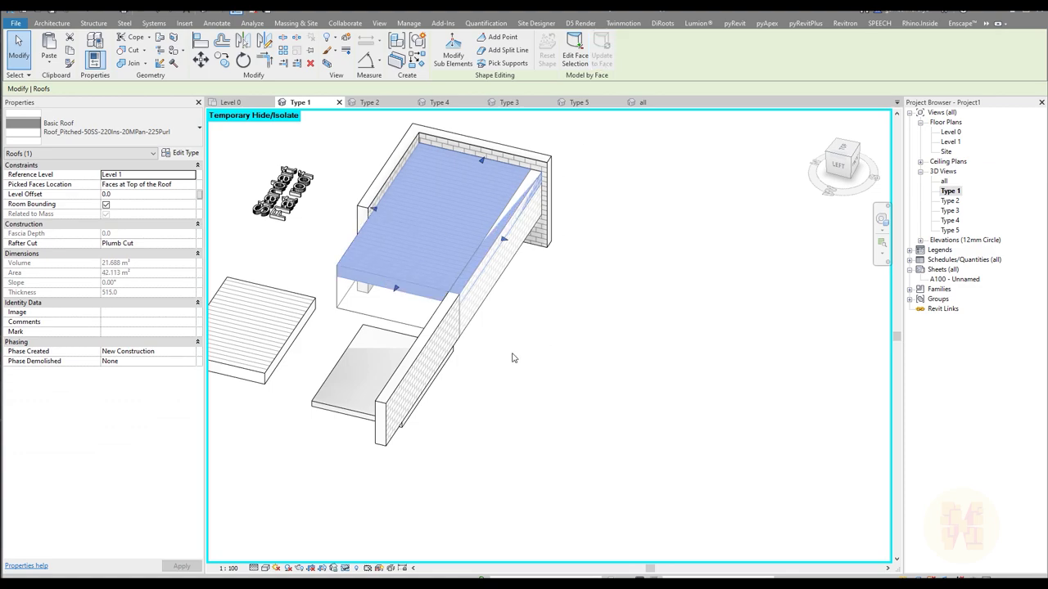
Step: Update the long side wall to the face of the shortened mass
key(Escape)
click(415, 365)
key(Delete)
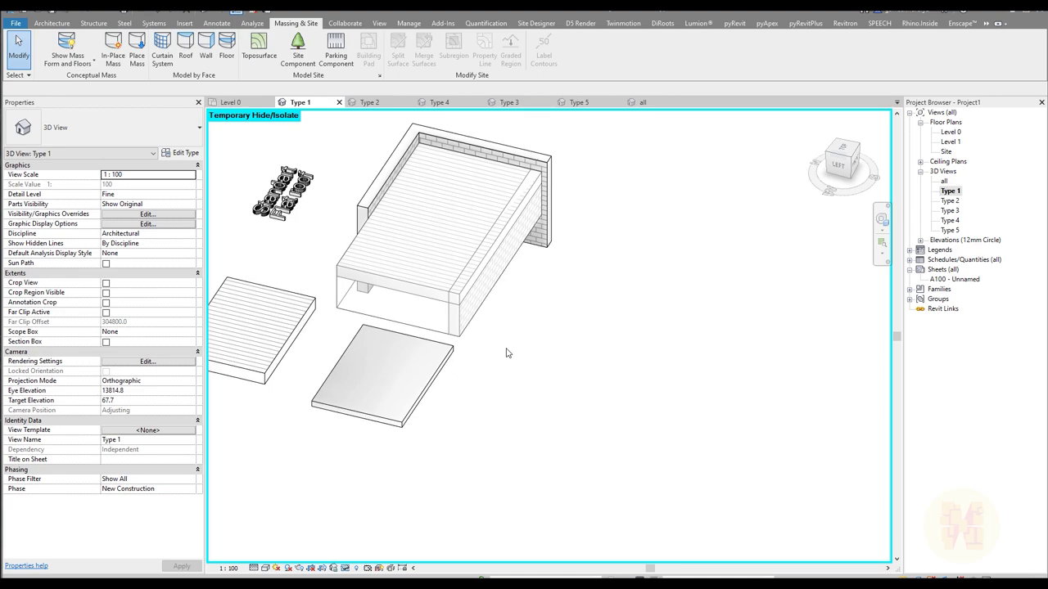
Step: Switch to the Type 2 3D view with the arc roof
scroll(507, 353, down, 2)
middle_drag(512, 354, 537, 358)
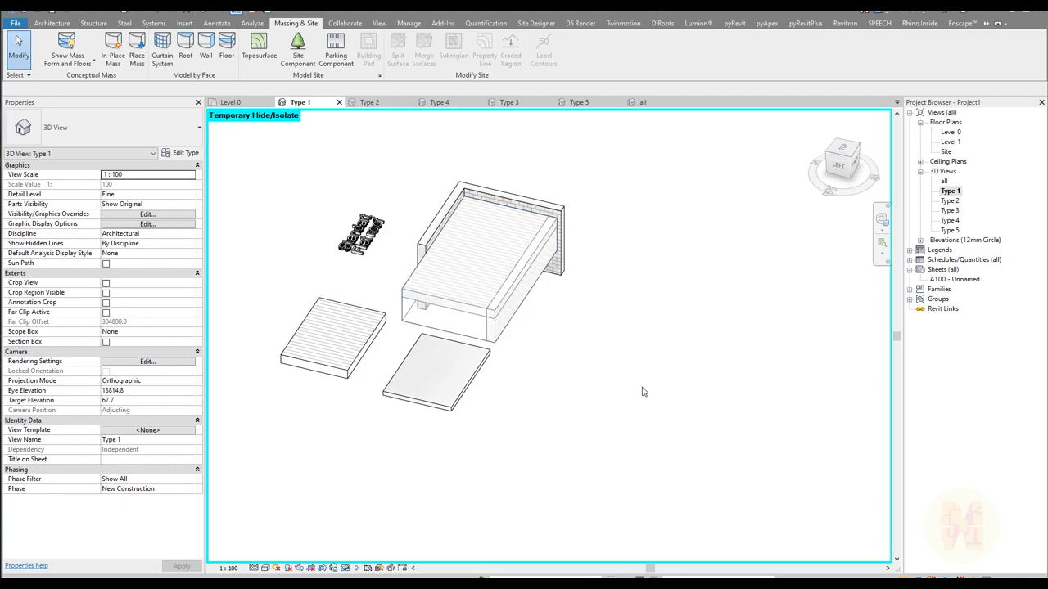
drag(340, 204, 400, 282)
key(Escape)
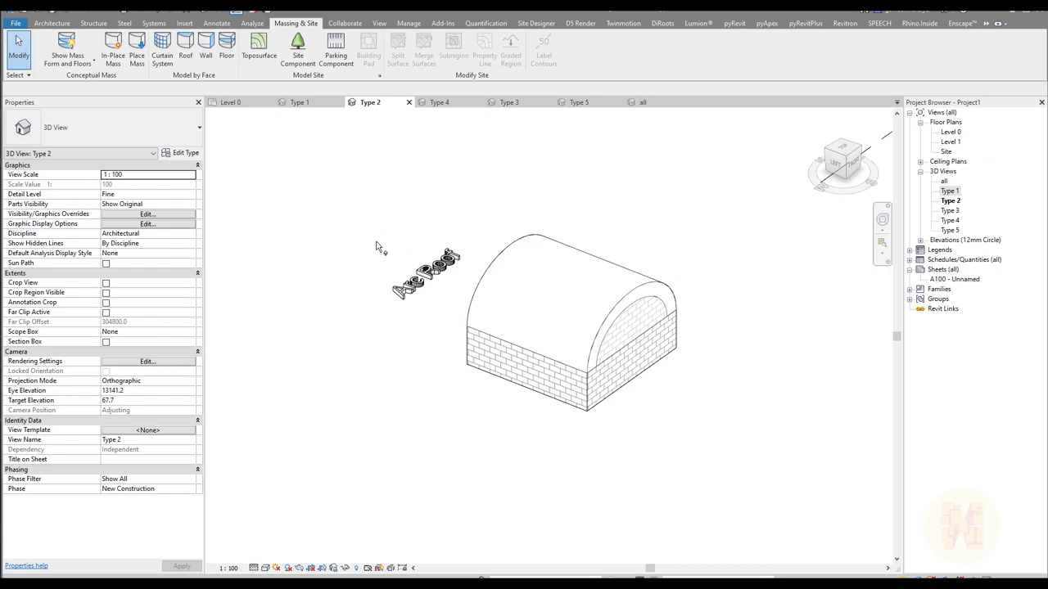
Step: Start a roof by footprint on Level 1 and sketch a rectangular boundary about 4800 mm wide beside the arc-roofed building
click(57, 25)
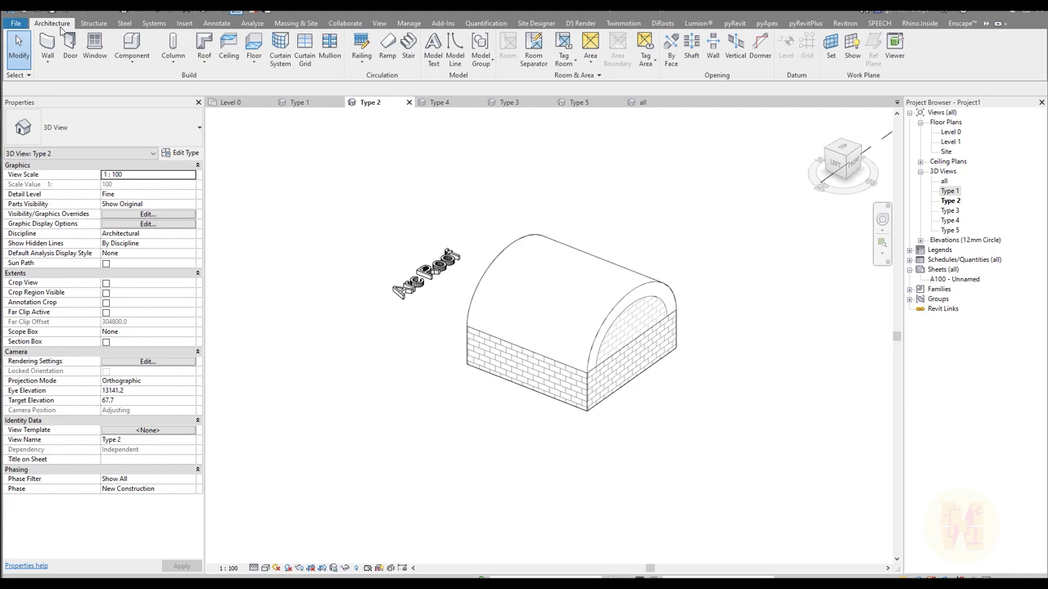
mouse_move(358, 234)
shift+middle_down()
mouse_move(554, 226)
mouse_move(544, 223)
mouse_move(533, 291)
mouse_move(442, 290)
shift+middle_up()
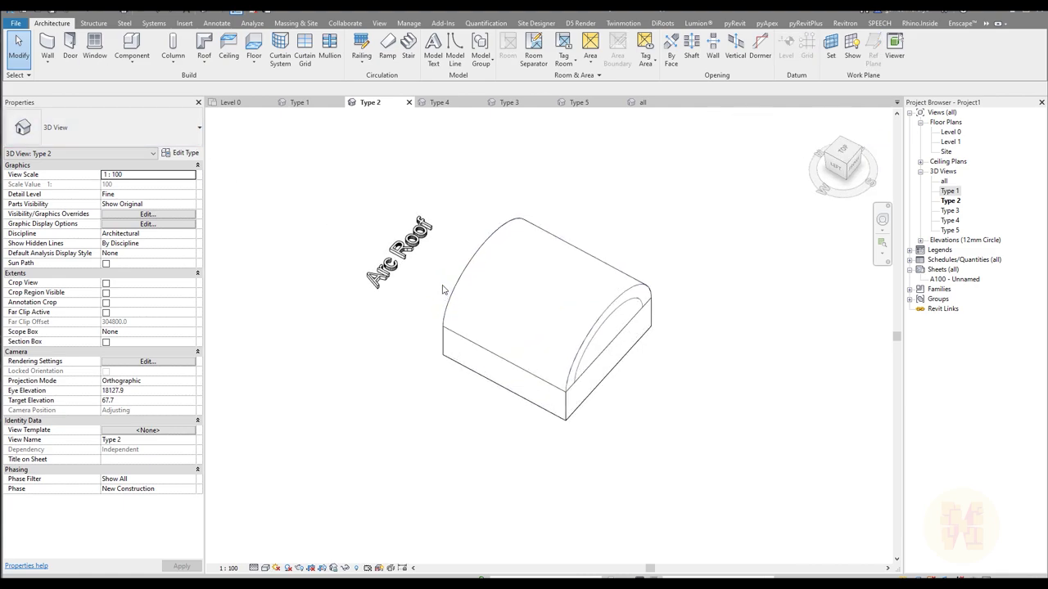
click(204, 40)
click(275, 218)
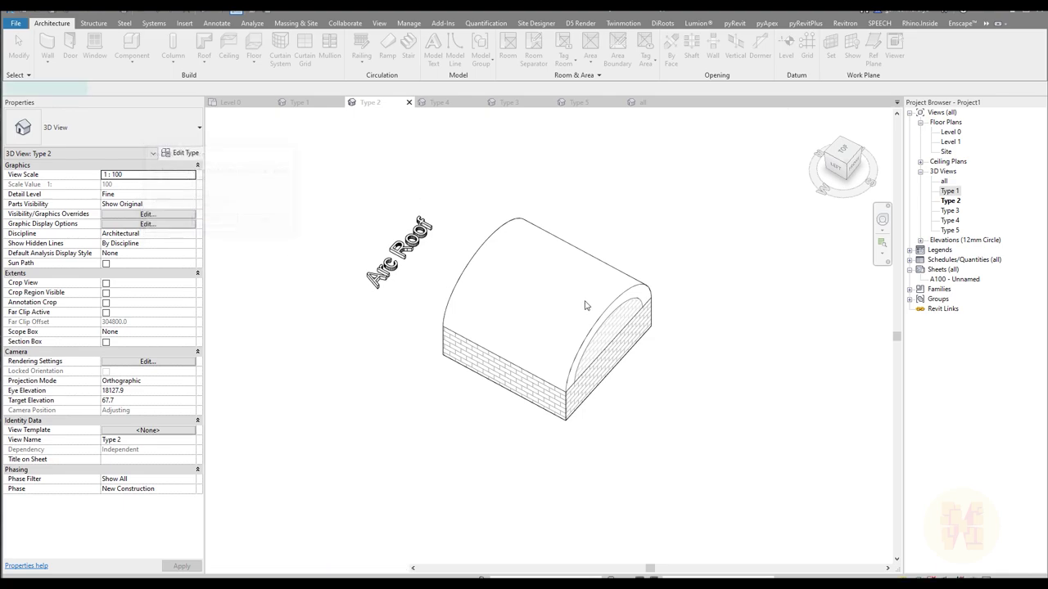
middle_drag(415, 253, 393, 257)
click(534, 39)
click(324, 288)
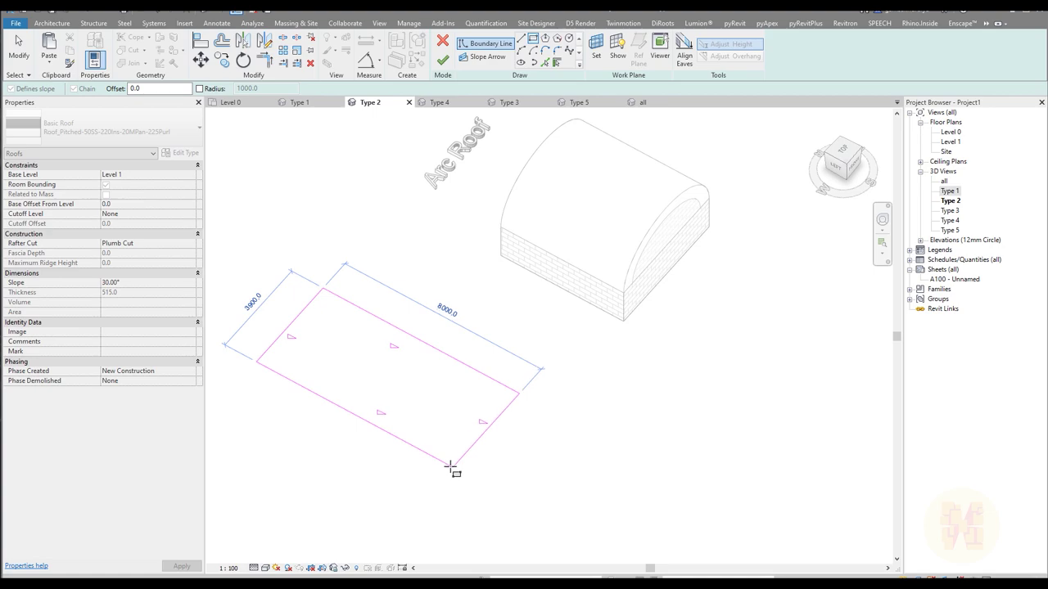
click(430, 482)
key(Escape)
Step: Remove the slope definition from the two short boundary edges and finish the footprint roof as a gable
click(490, 415)
key(Escape)
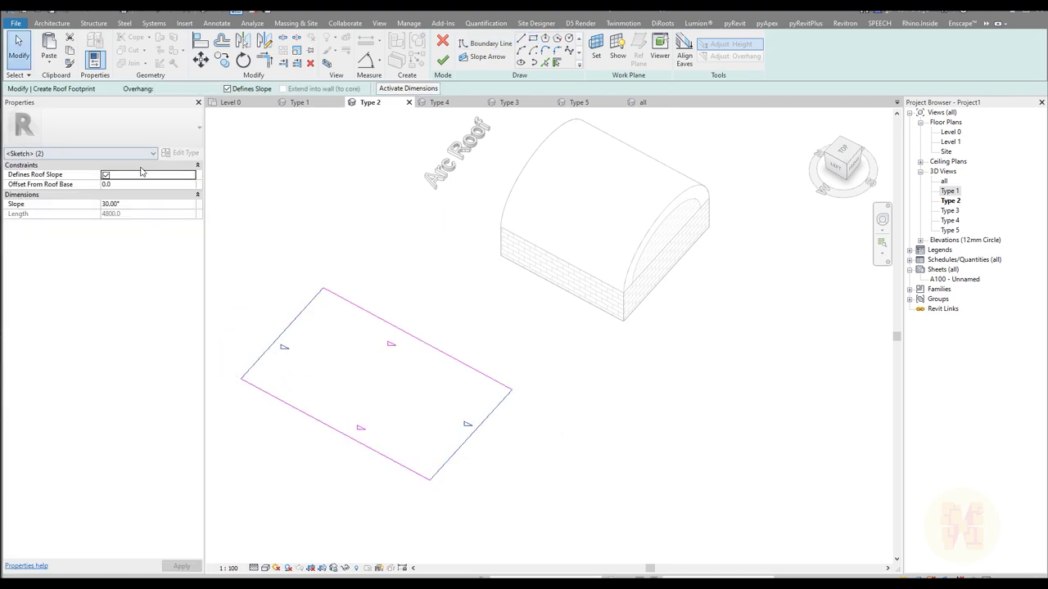
click(442, 61)
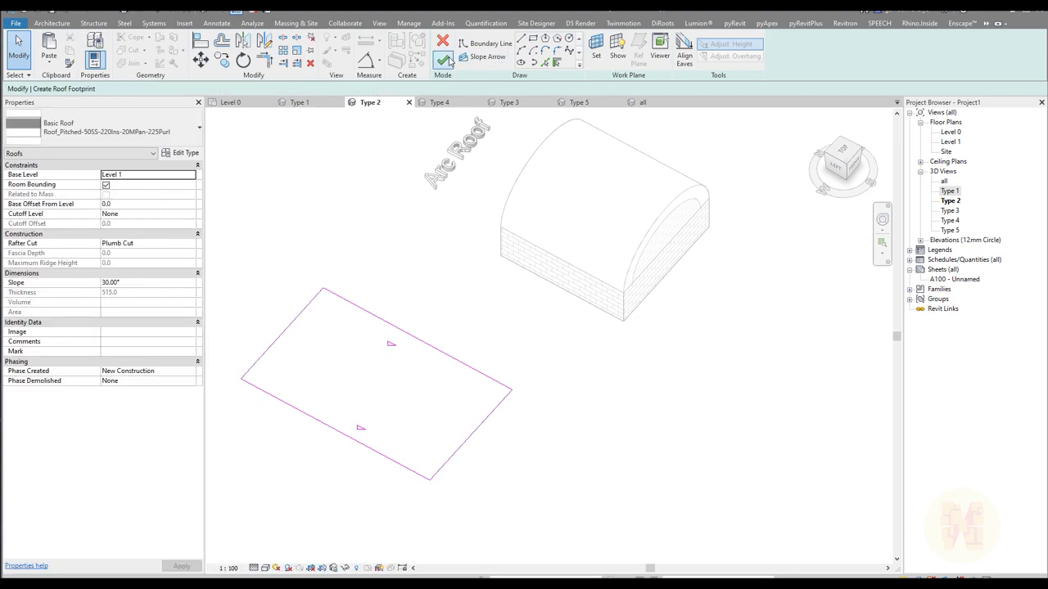
click(483, 337)
scroll(620, 388, down, 3)
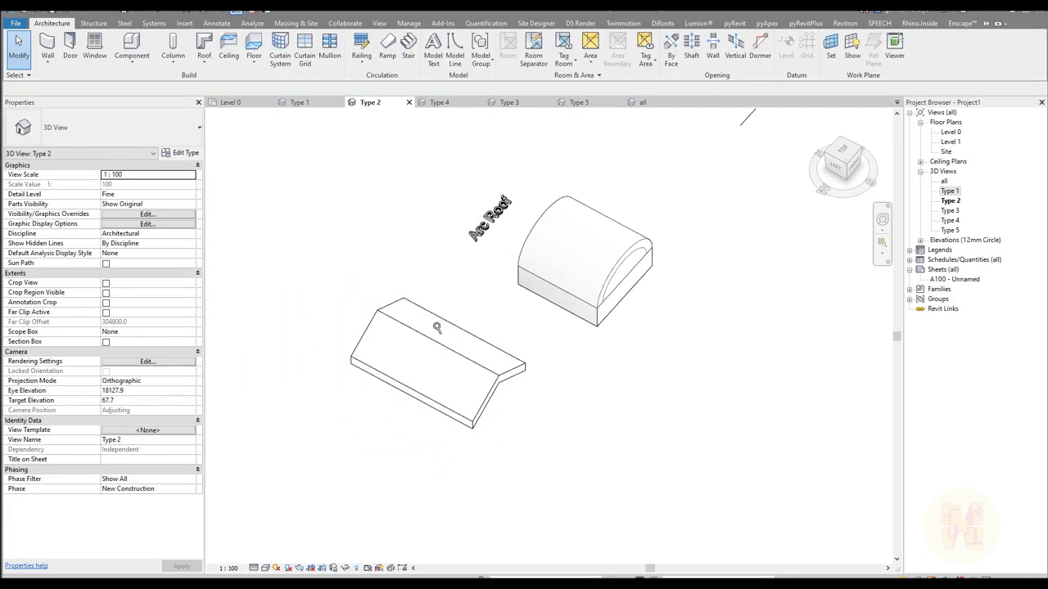
Step: Delete the gable roof beside the arc-roofed building
shift+middle_drag(643, 391, 258, 288)
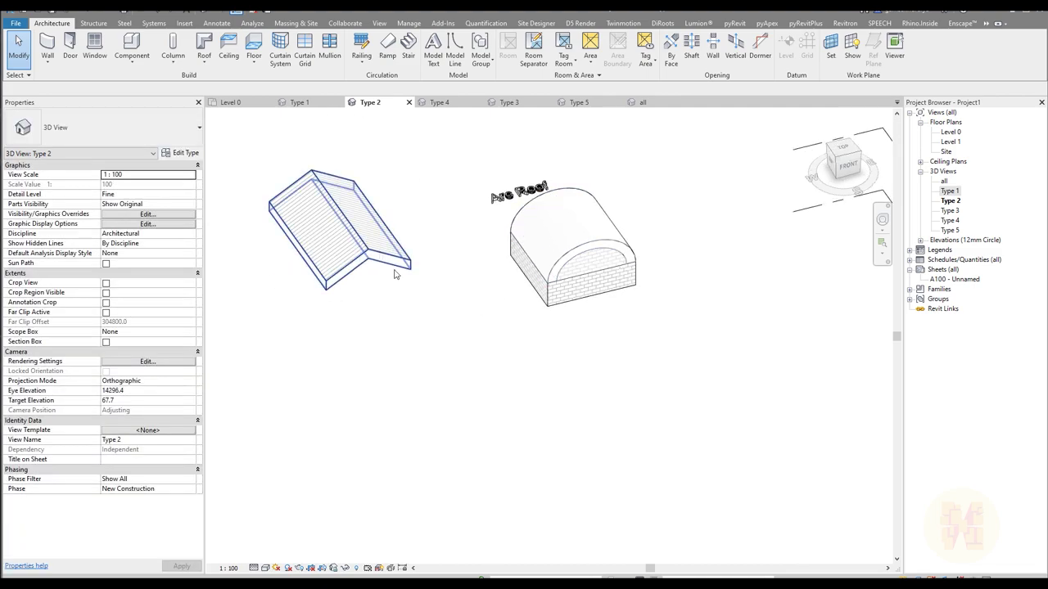
click(354, 258)
key(Delete)
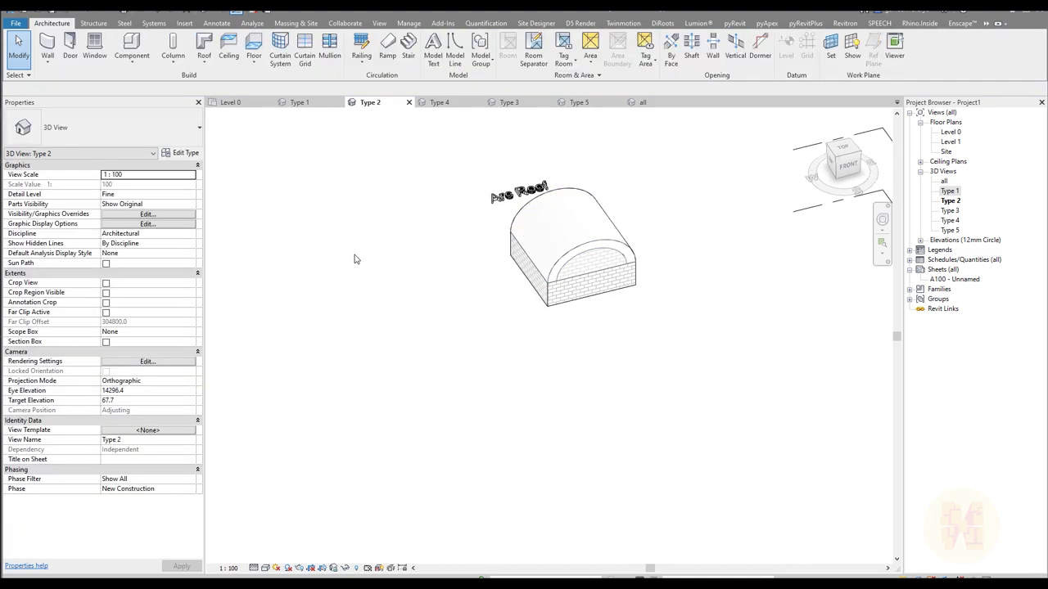
Step: Delete the arc roof and the connected brick walls, leaving only the arched mass
middle_drag(594, 244, 488, 394)
click(545, 277)
key(Delete)
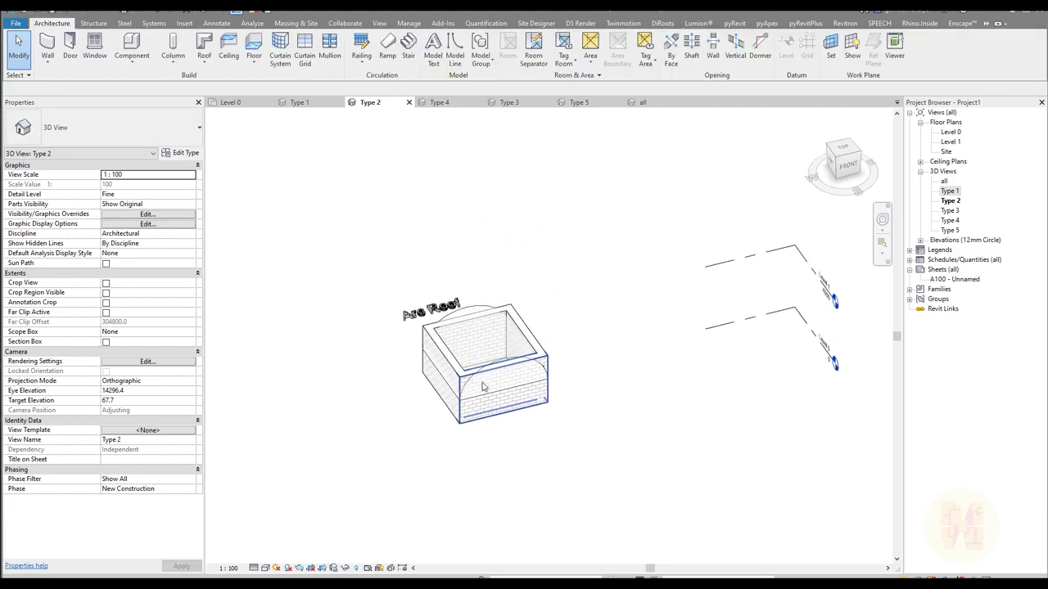
key(Tab)
click(483, 388)
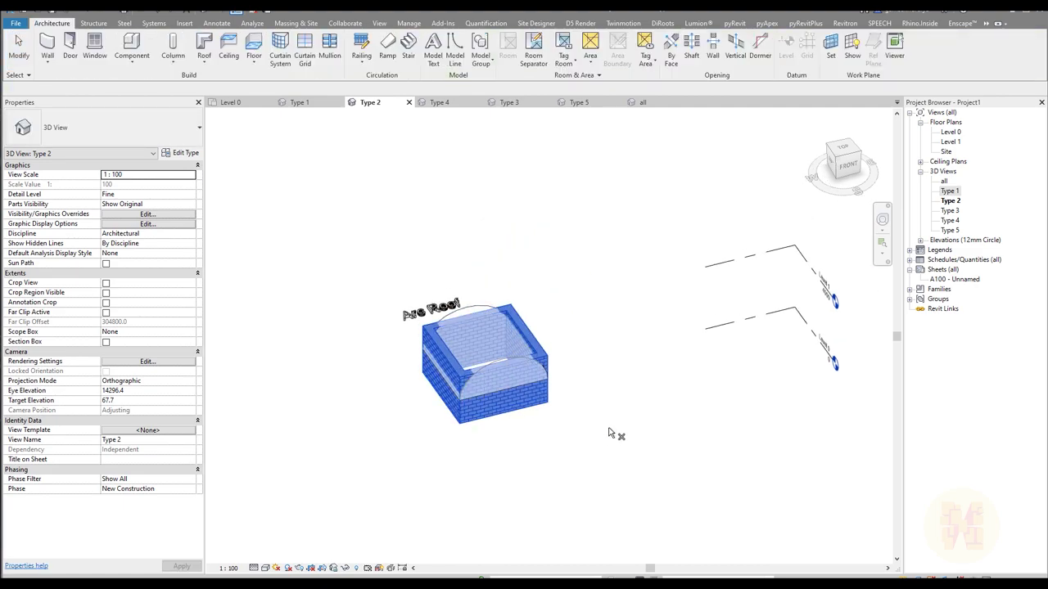
key(Delete)
scroll(471, 380, up, 2)
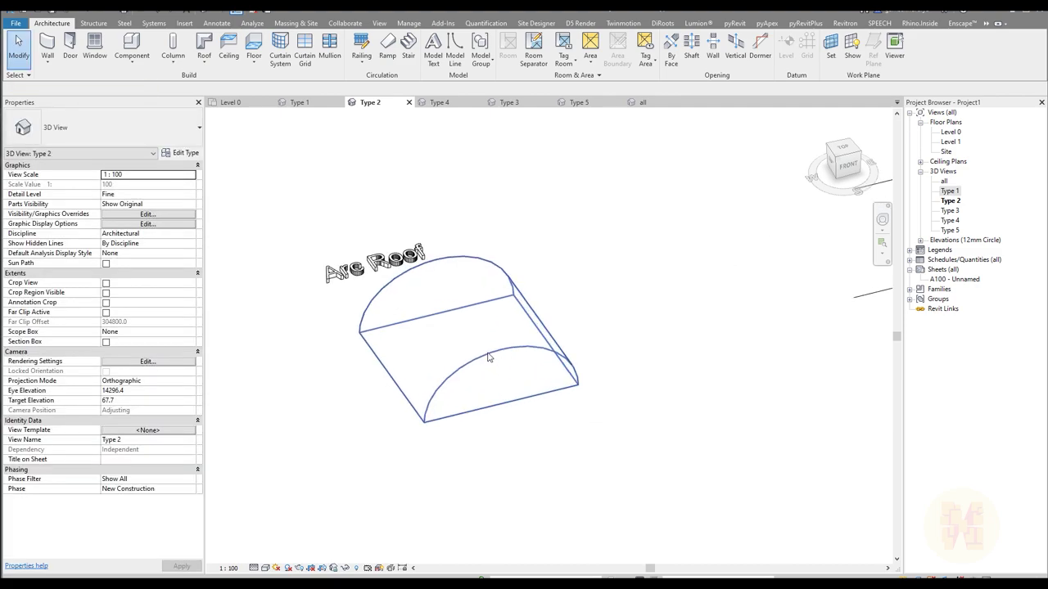
Step: Open the arched mass for in-place editing
double_click(468, 390)
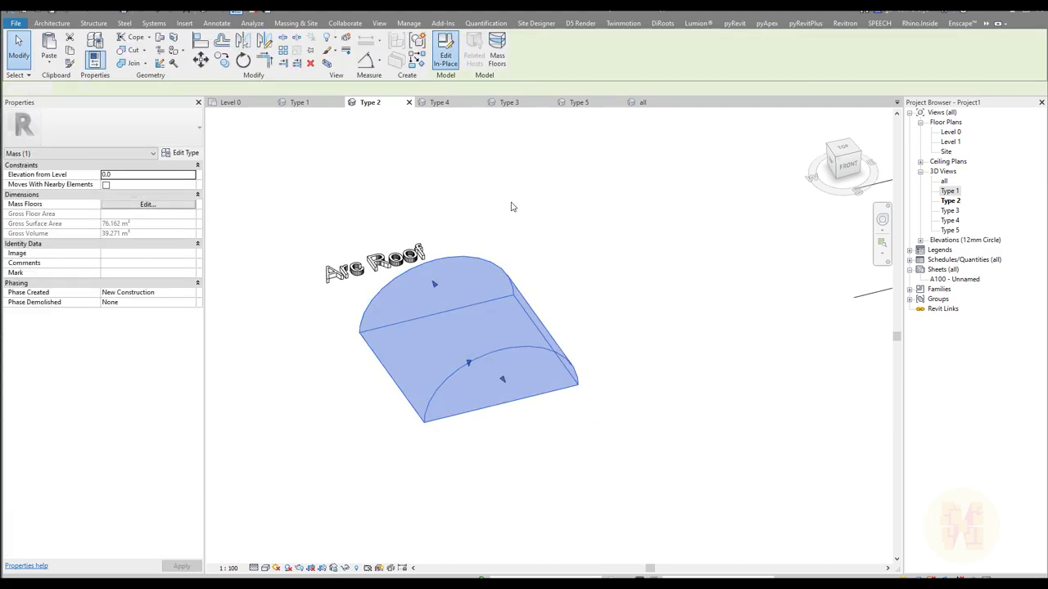
click(620, 358)
shift+middle_drag(619, 358, 475, 355)
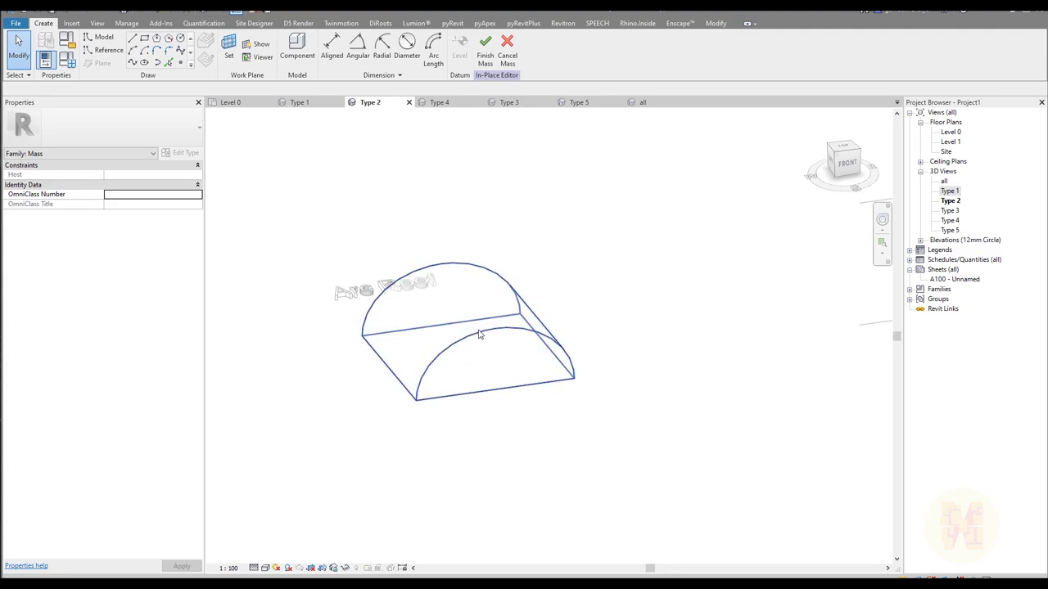
Step: Examine the void form that cuts the arched profile, from the front and the side of the mass
click(543, 360)
shift+middle_drag(568, 435, 615, 353)
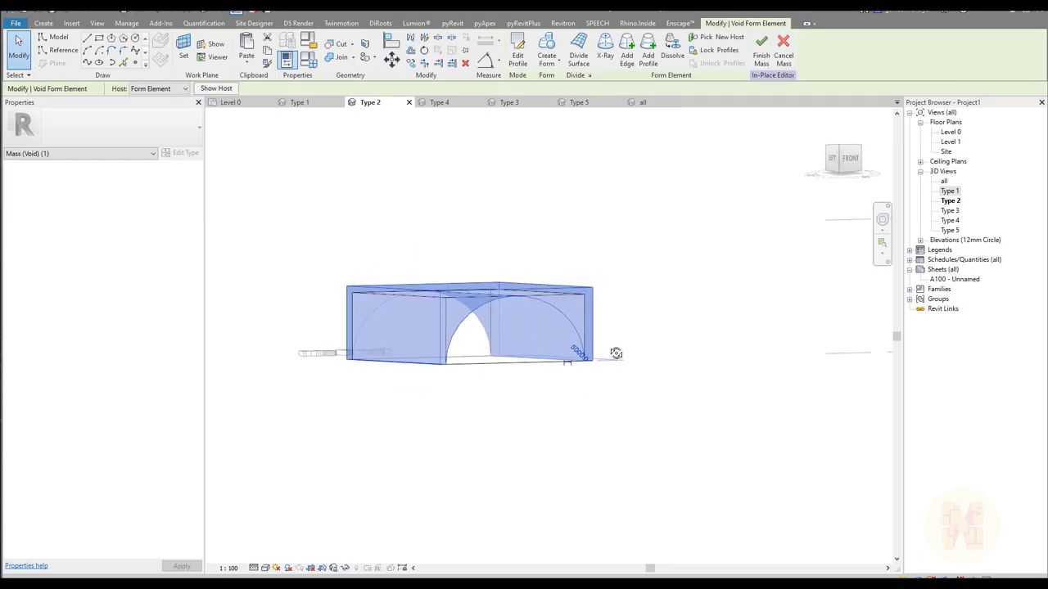
click(549, 62)
shift+middle_drag(551, 300, 599, 306)
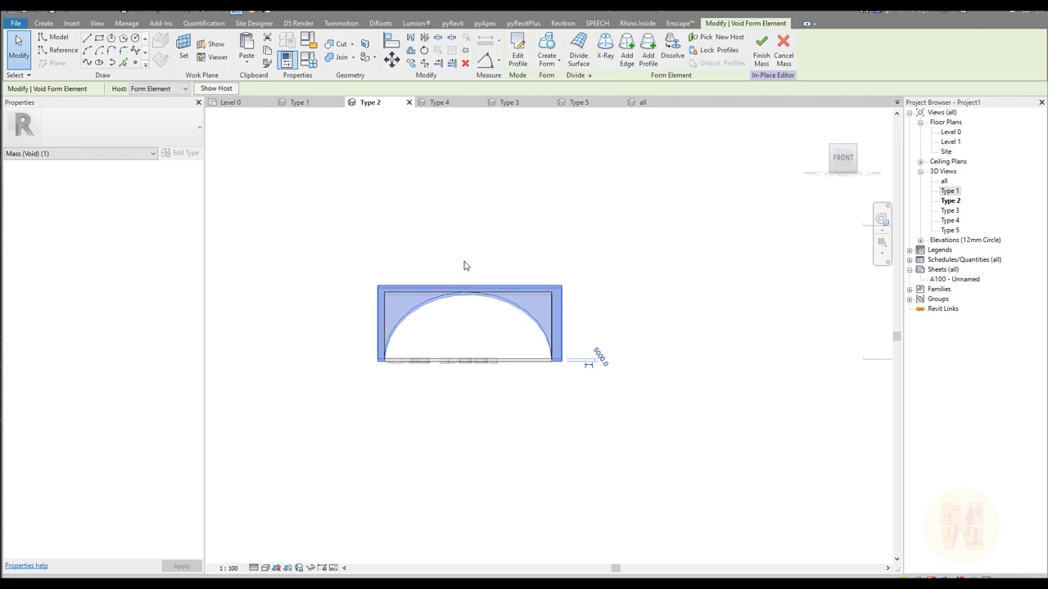
click(587, 281)
shift+middle_drag(587, 281, 655, 292)
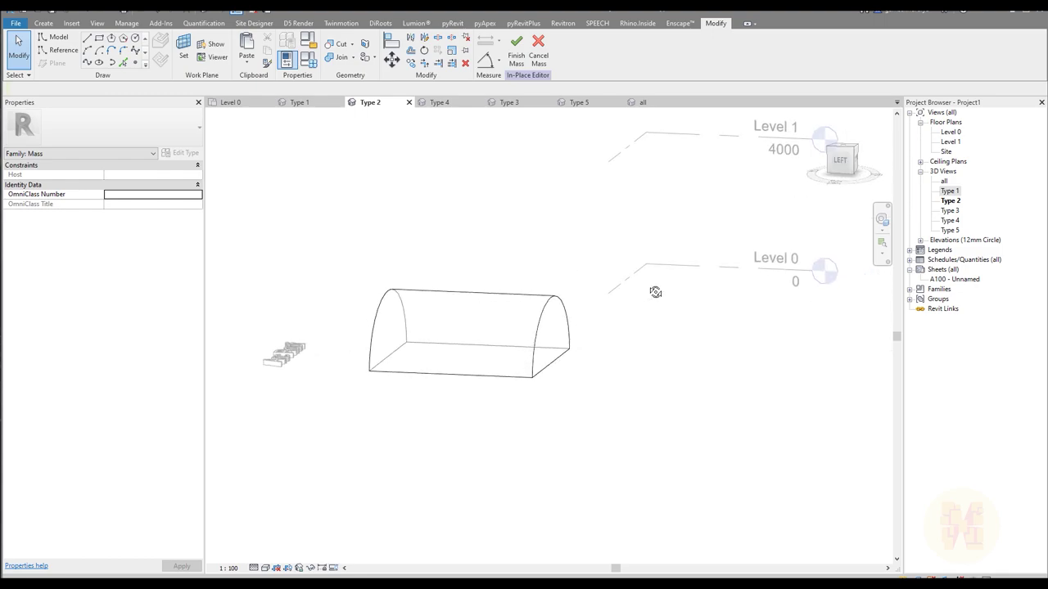
shift+middle_drag(704, 345, 532, 340)
scroll(499, 302, up, 2)
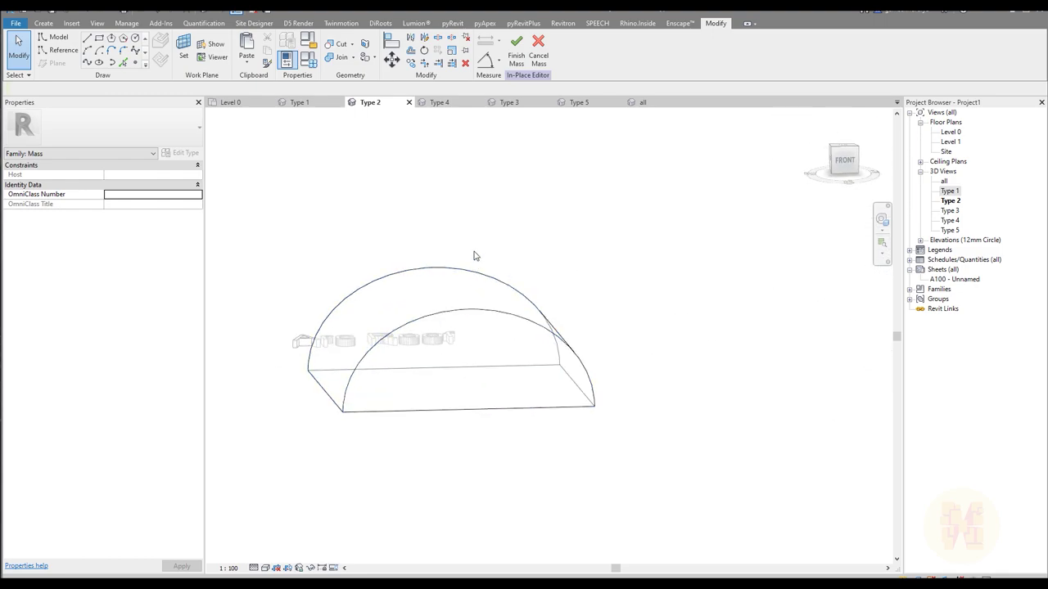
Step: Draw a circle with a radius of about 1100 mm on the mass's front face, centred on the midpoint of its bottom edge
click(135, 40)
key(Escape)
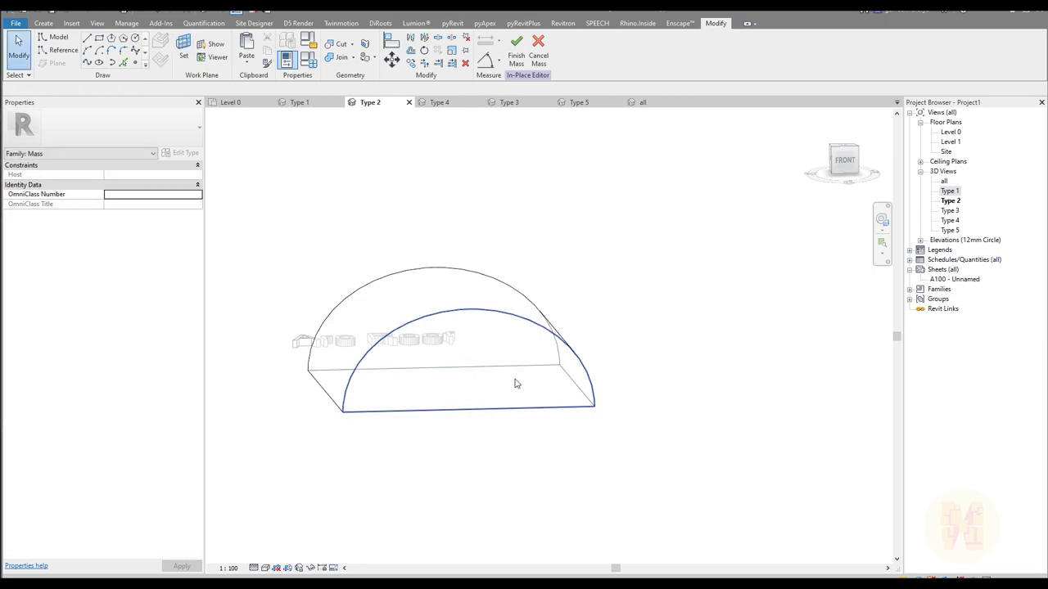
click(136, 39)
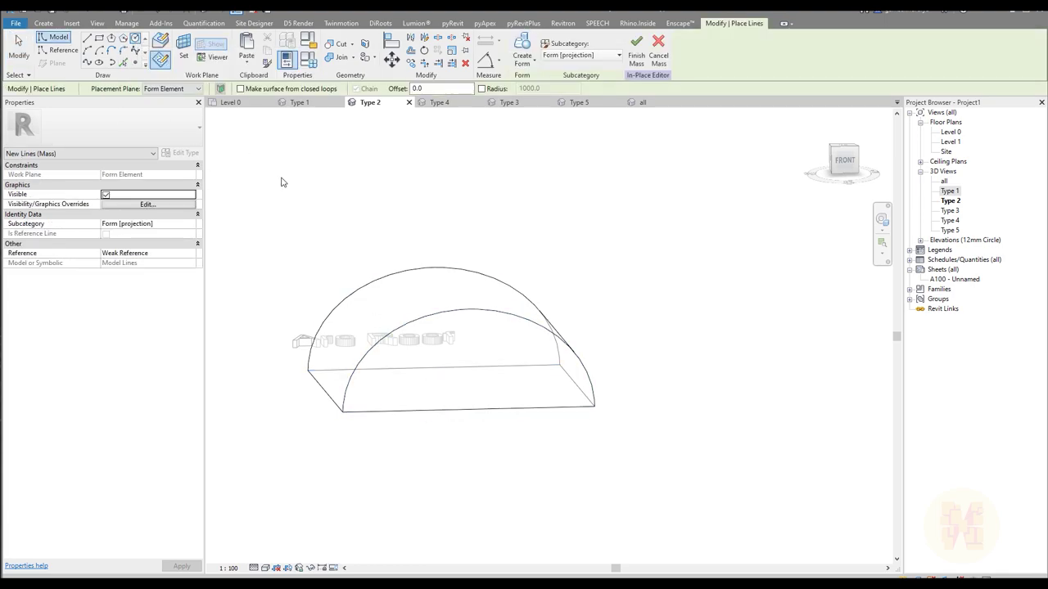
click(469, 410)
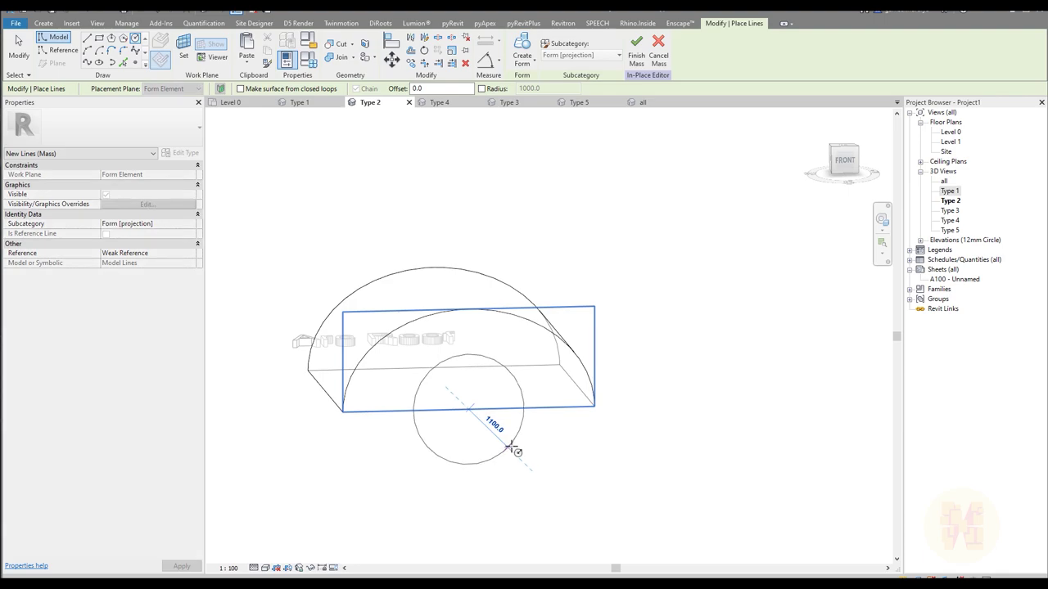
click(505, 437)
key(Escape)
key(Escape)
shift+middle_drag(342, 281, 585, 453)
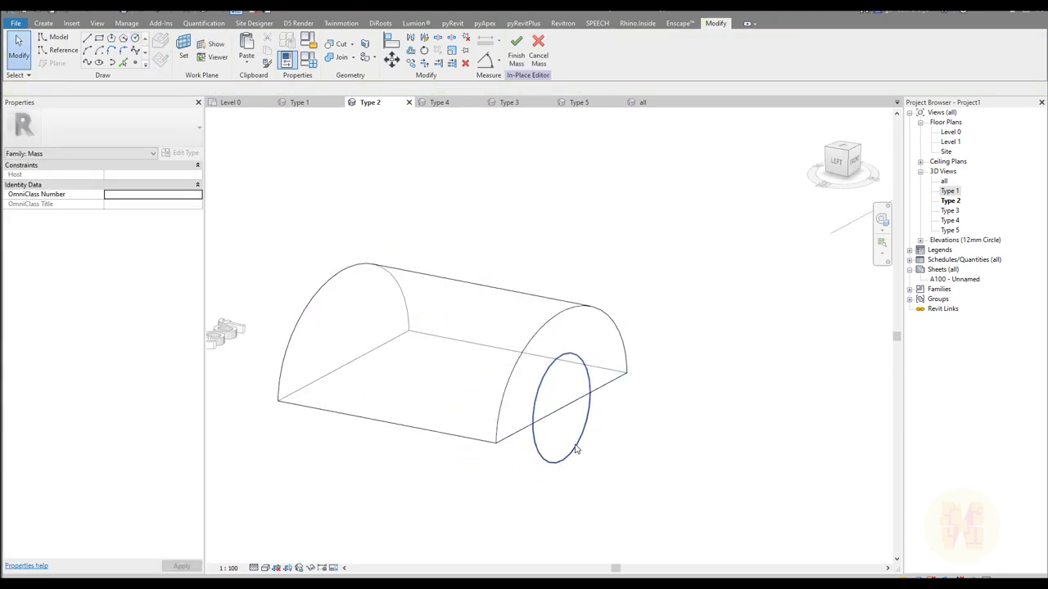
Step: Create a cylindrical void form from the circle on the front face
click(576, 450)
click(522, 61)
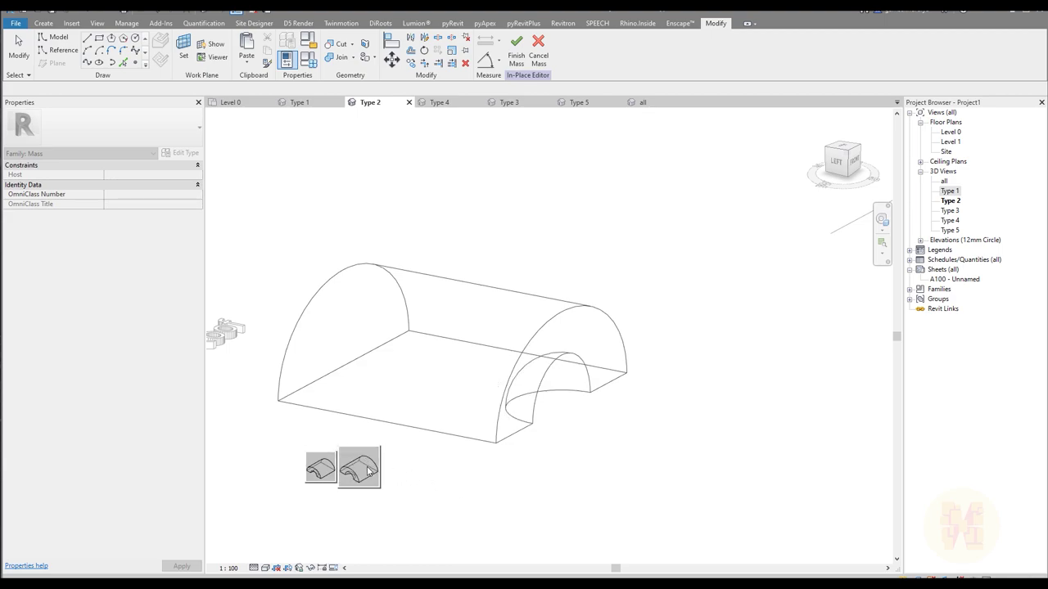
click(322, 469)
Step: Extend the cylindrical void through the full depth of the mass to cut an arched tunnel
click(521, 419)
drag(543, 412, 321, 369)
click(656, 468)
shift+middle_drag(655, 468, 485, 420)
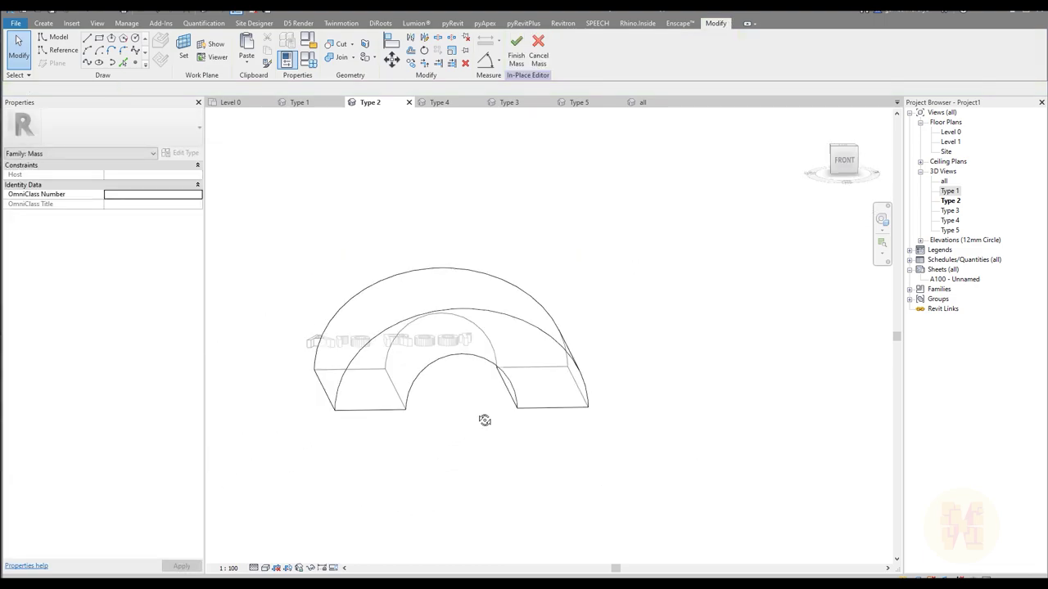
shift+middle_drag(632, 424, 493, 337)
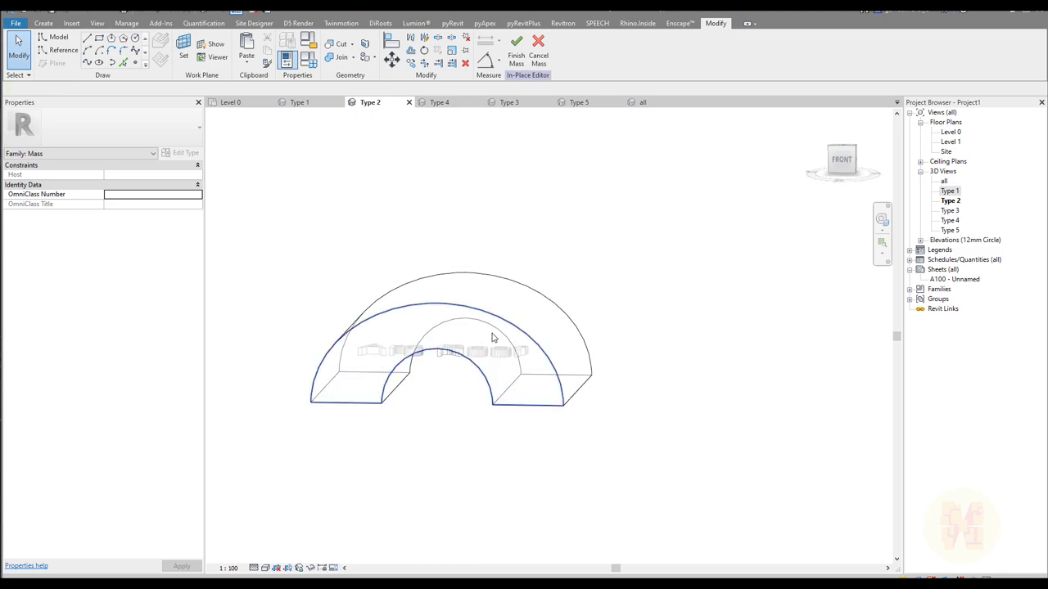
shift+middle_drag(395, 406, 847, 22)
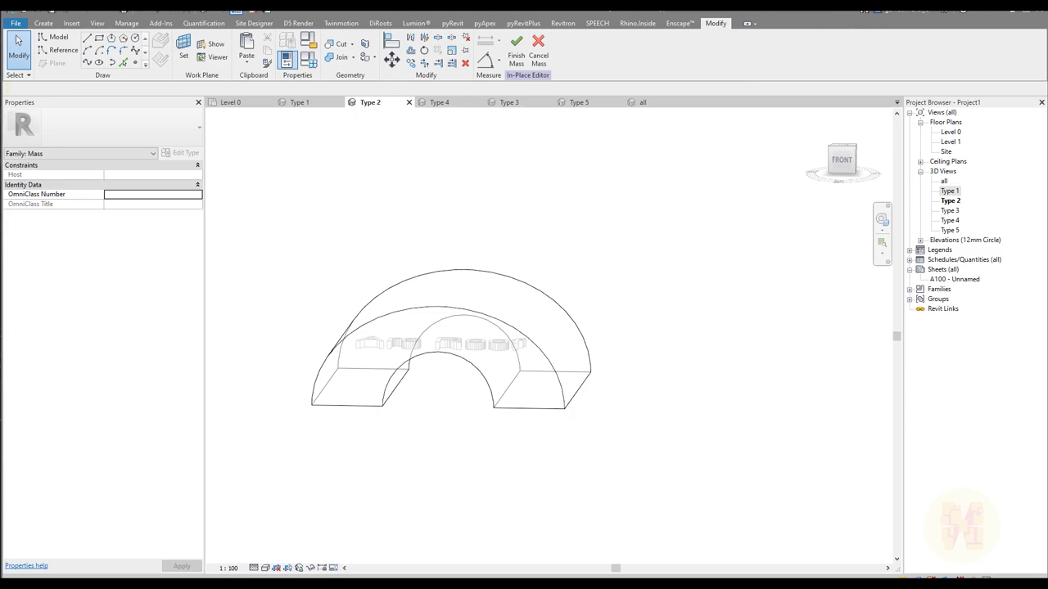
mouse_move(314, 405)
mouse_down()
mouse_move(350, 331)
mouse_move(400, 309)
mouse_move(451, 305)
mouse_move(498, 330)
mouse_move(558, 402)
mouse_up()
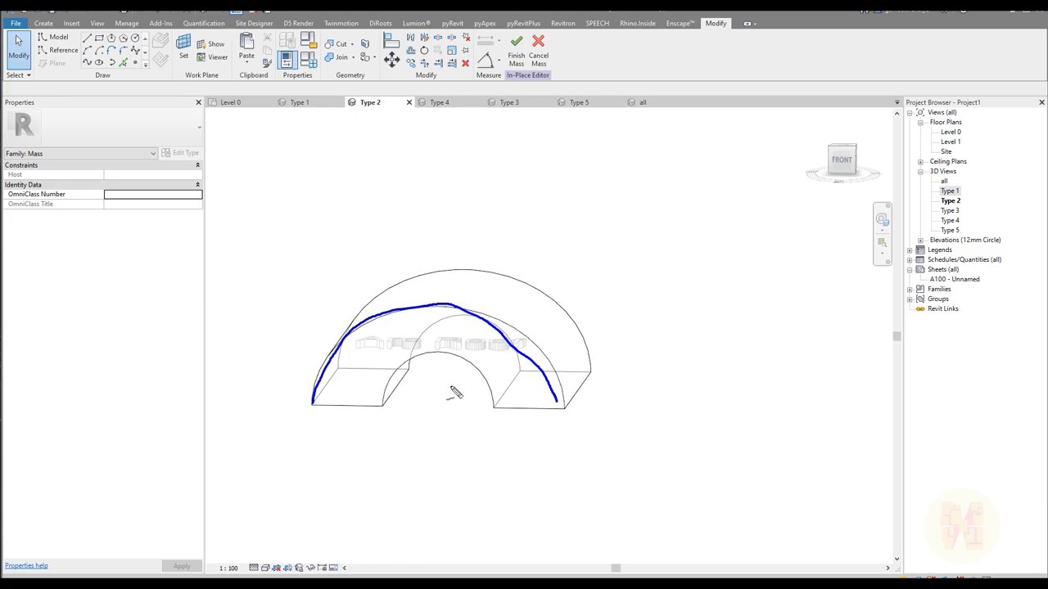
Step: Finish the in-place arched mass with its tunnel cut
key(Escape)
scroll(470, 370, down, 2)
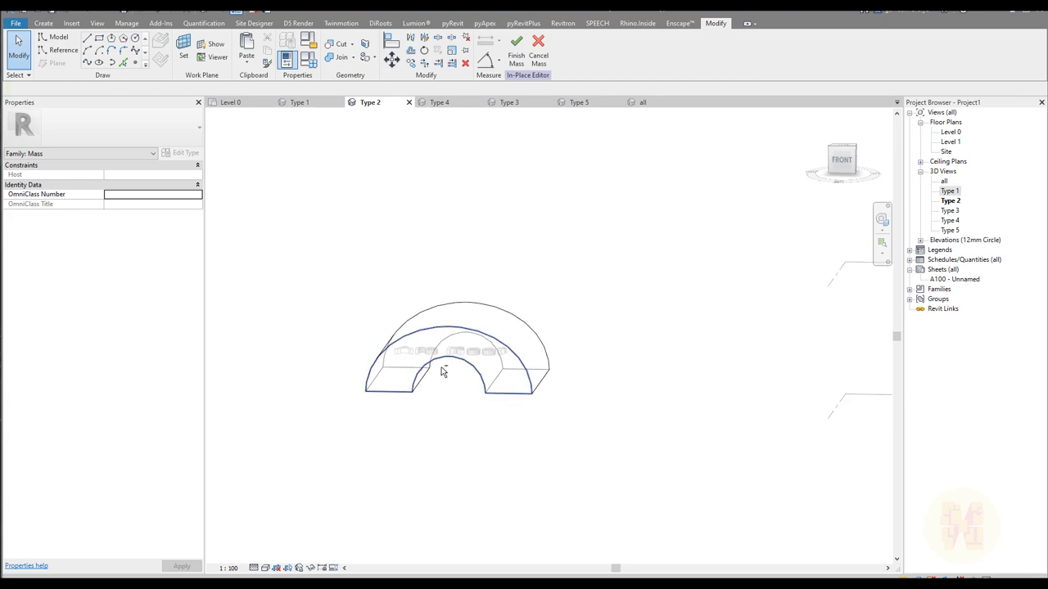
shift+middle_drag(421, 385, 585, 479)
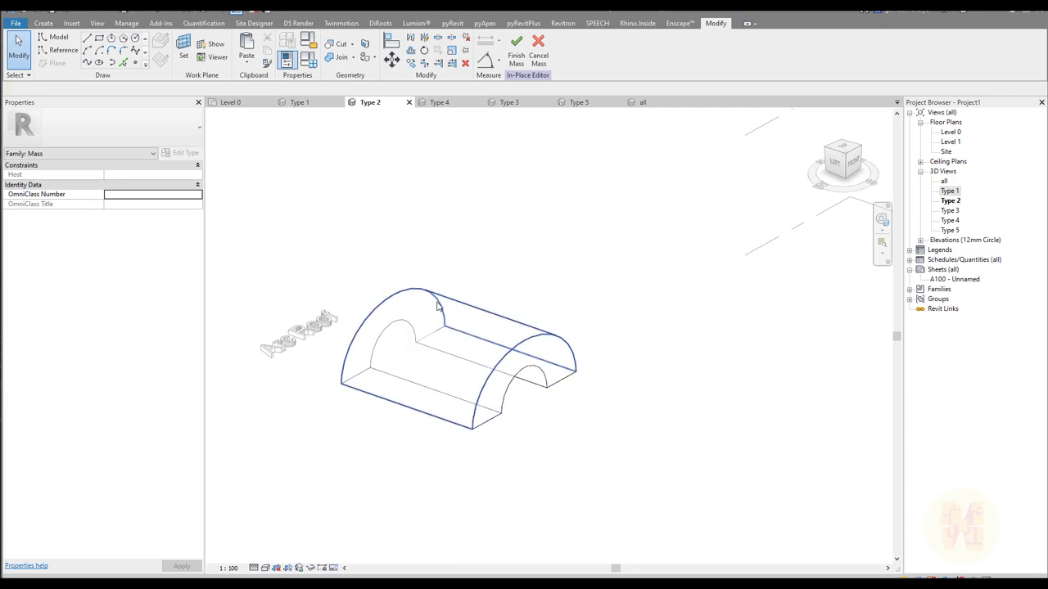
click(518, 42)
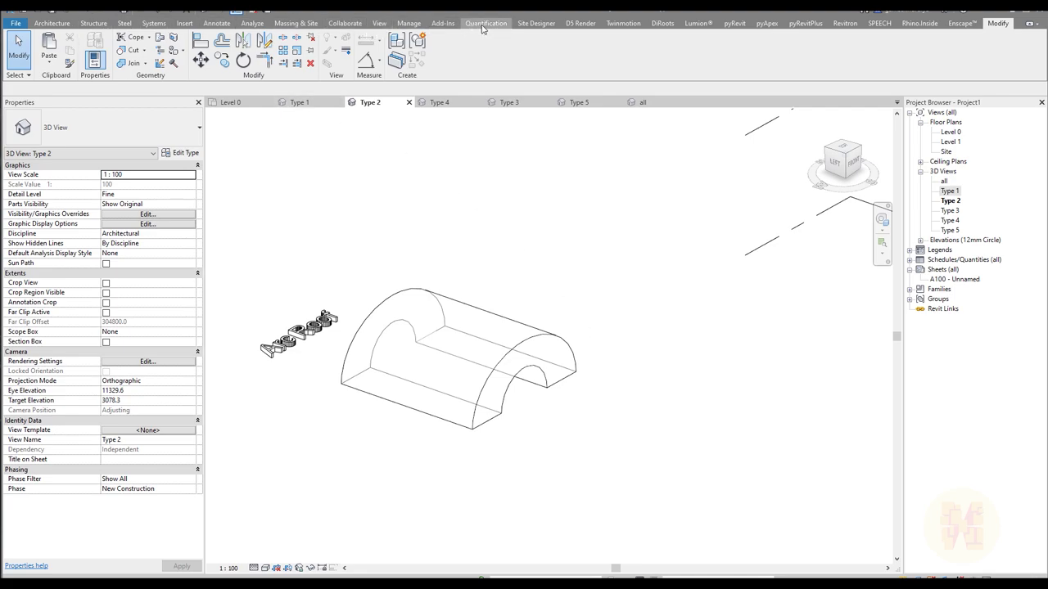
Step: Create a roof by face on the curved top surface of the arched mass
click(295, 23)
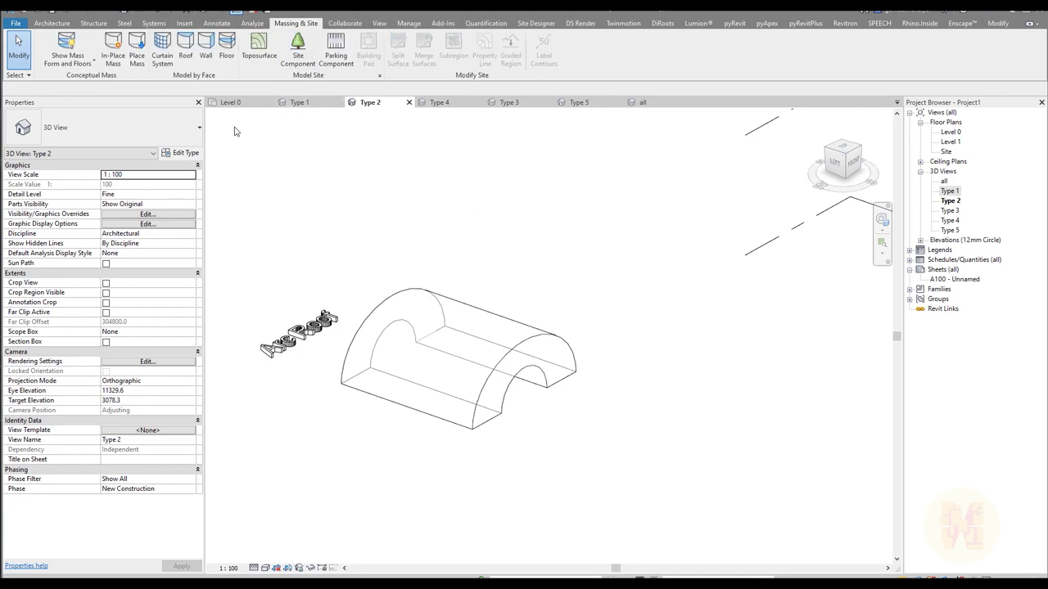
click(185, 47)
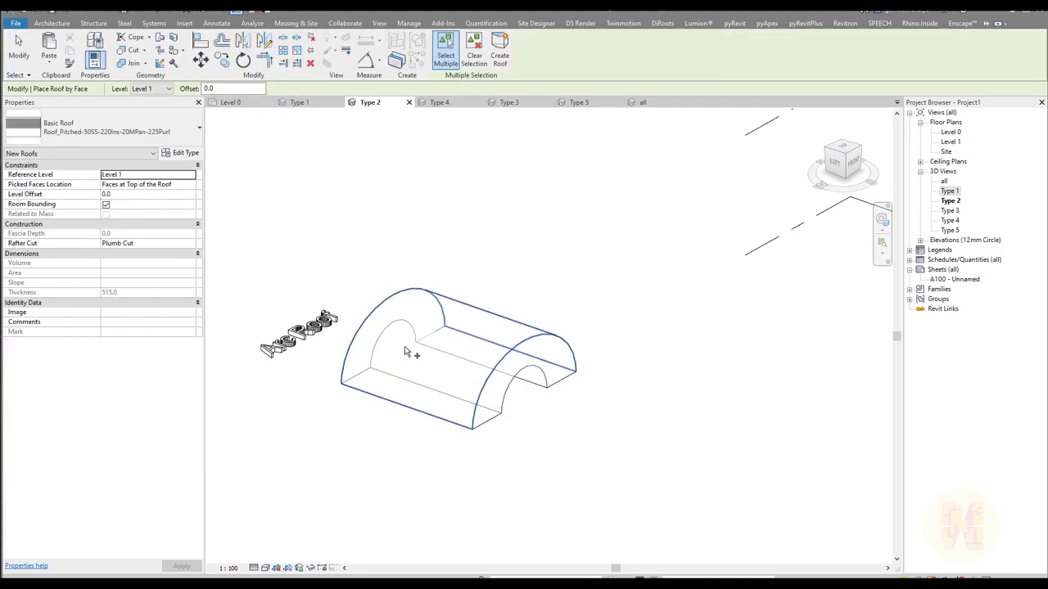
click(404, 350)
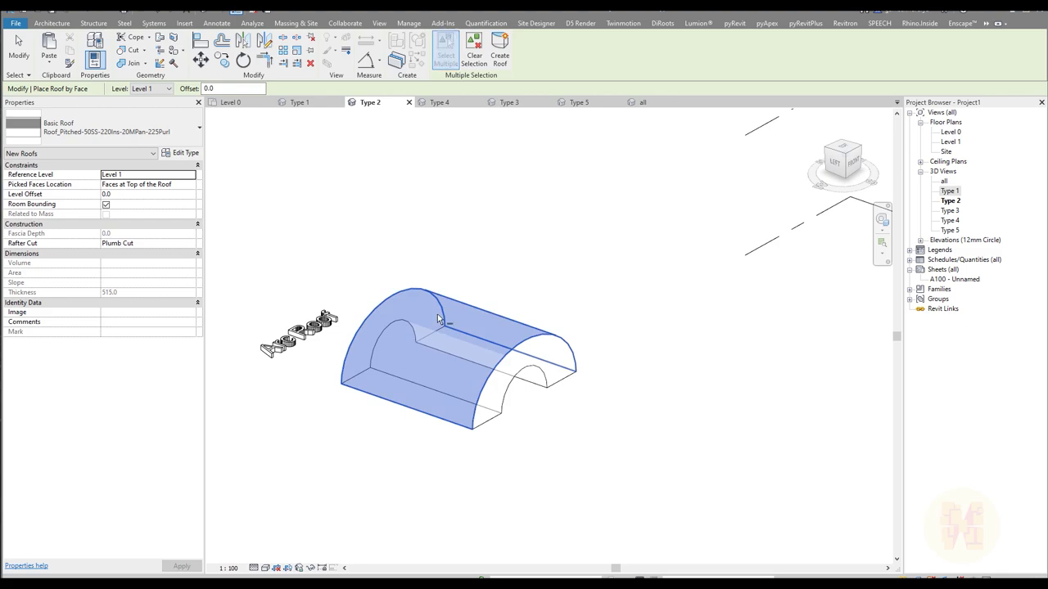
click(500, 55)
key(Escape)
Step: Create a roof by footprint on Level 1 from a rectangle of about 2700 by 6500 mm beside the arc roof
click(853, 161)
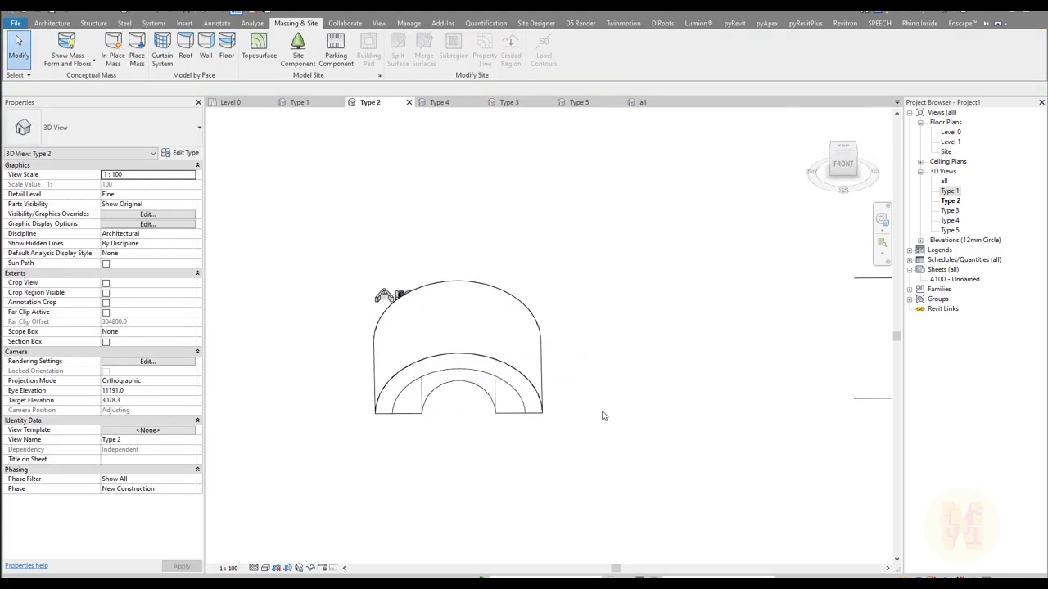
middle_drag(284, 219, 413, 224)
click(52, 23)
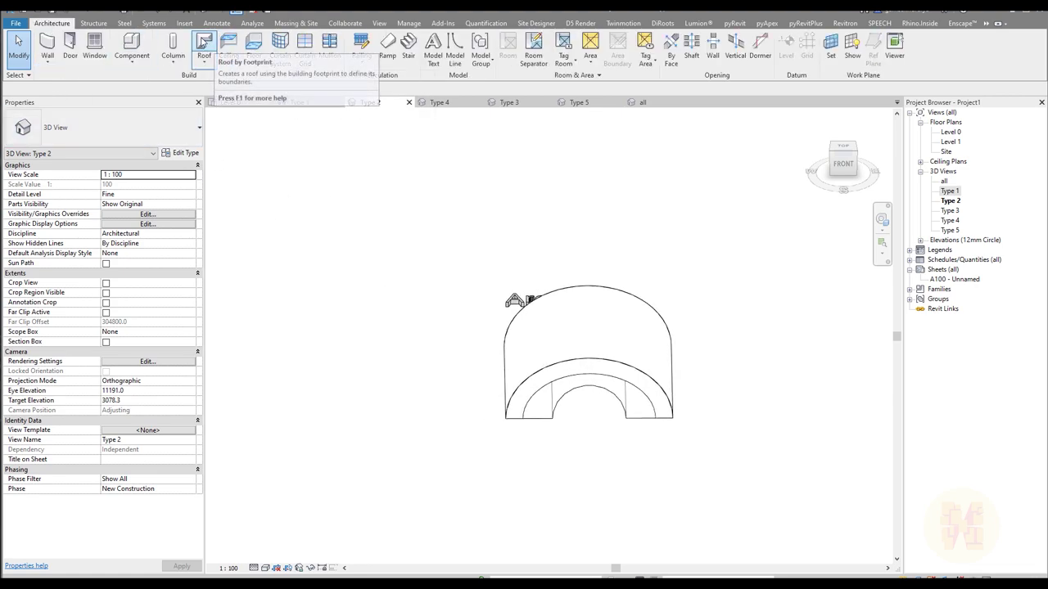
click(204, 50)
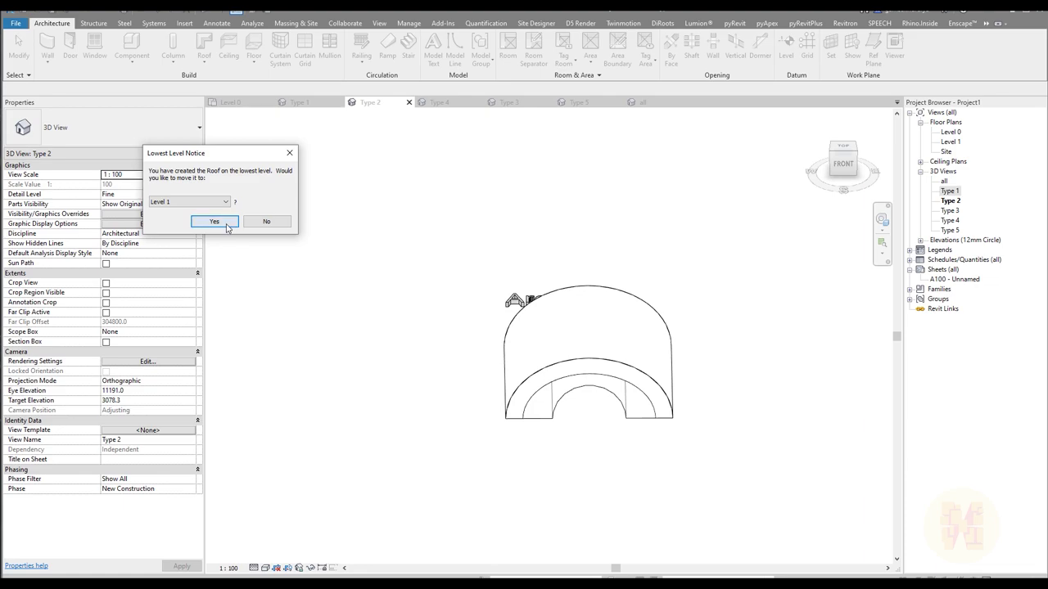
click(214, 222)
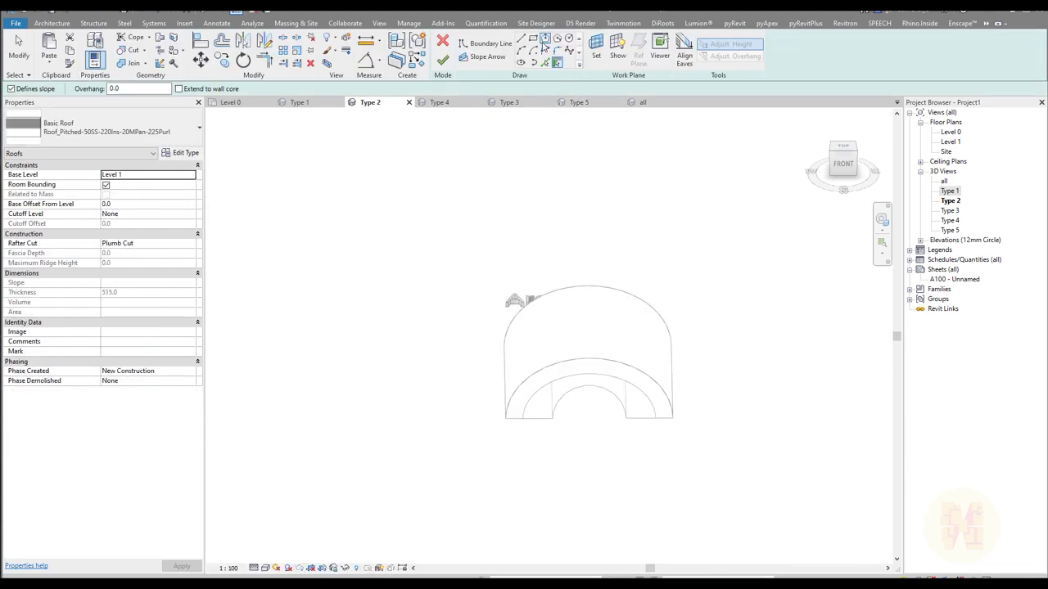
click(533, 39)
click(344, 323)
click(434, 419)
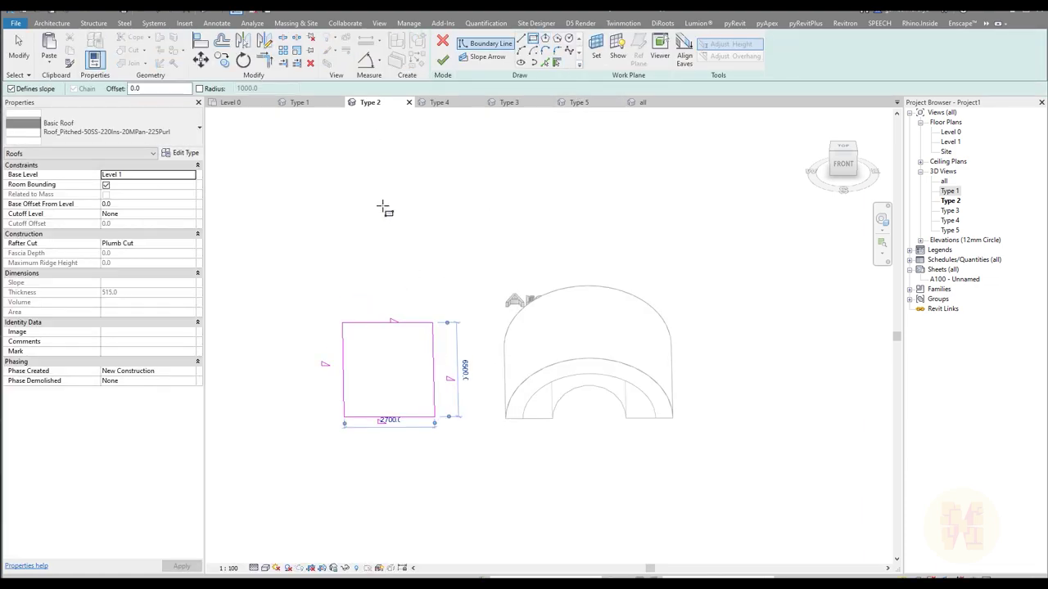
click(442, 61)
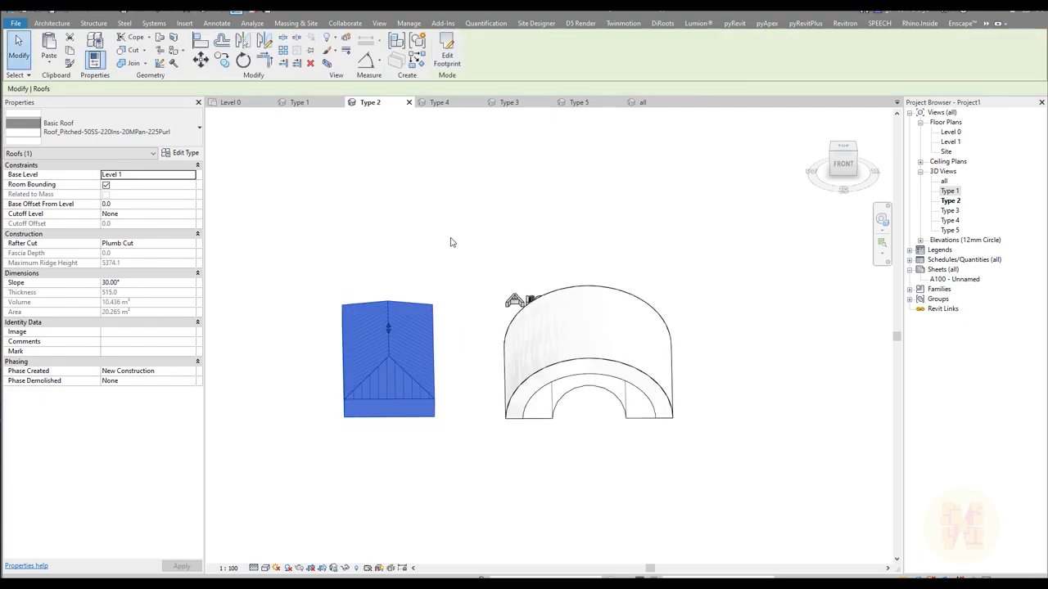
Step: Remove the slope from all four boundary lines of the rectangular footprint roof to make it flat
click(447, 51)
click(106, 174)
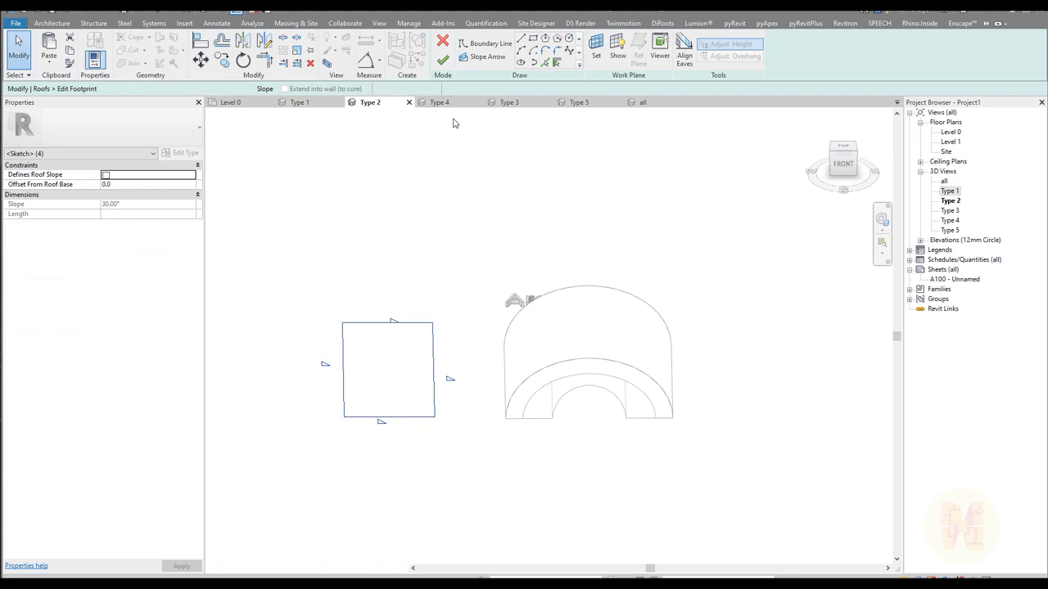
click(447, 61)
click(295, 271)
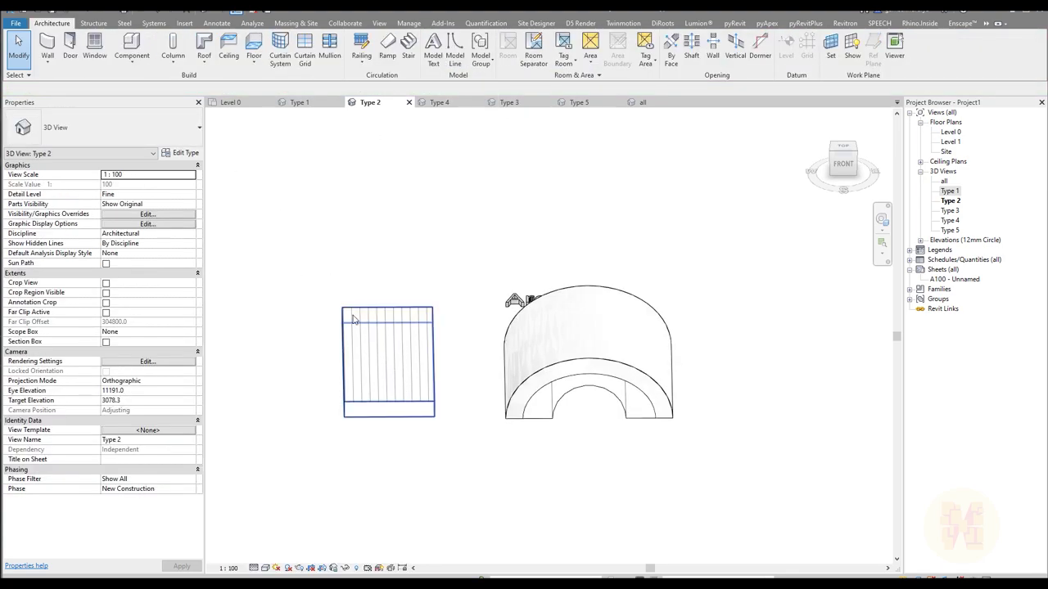
Step: Compare the flat footprint roof with the arc roof, checking their roof types and surface patterns from below and above
click(368, 391)
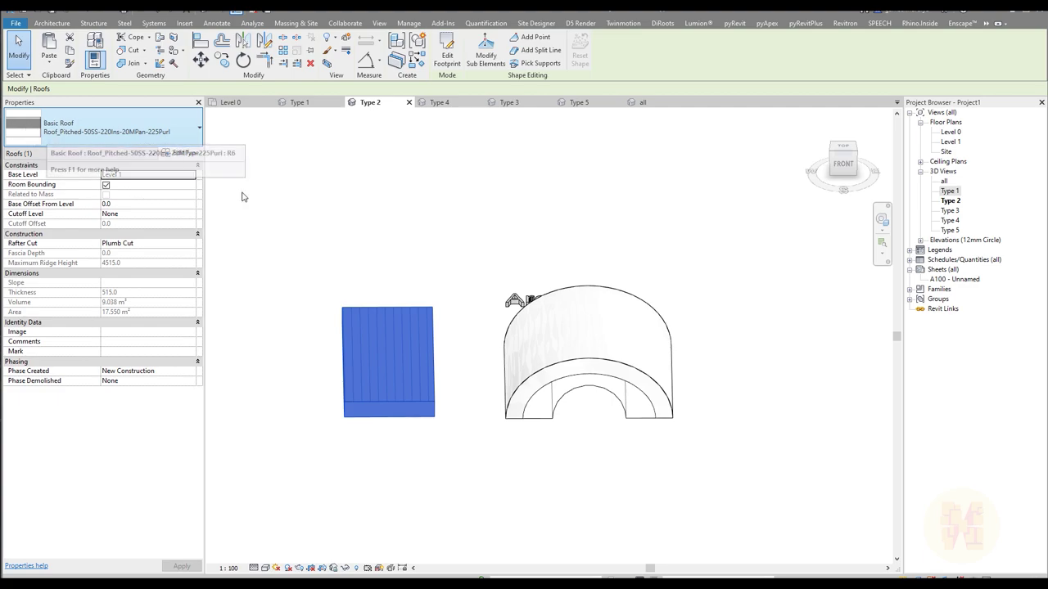
click(546, 344)
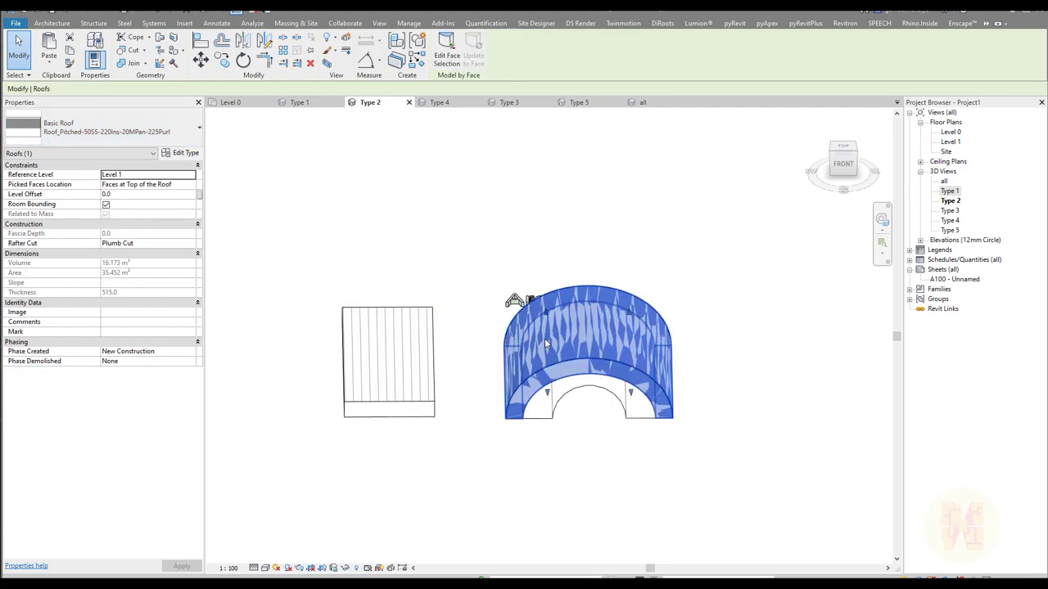
key(Escape)
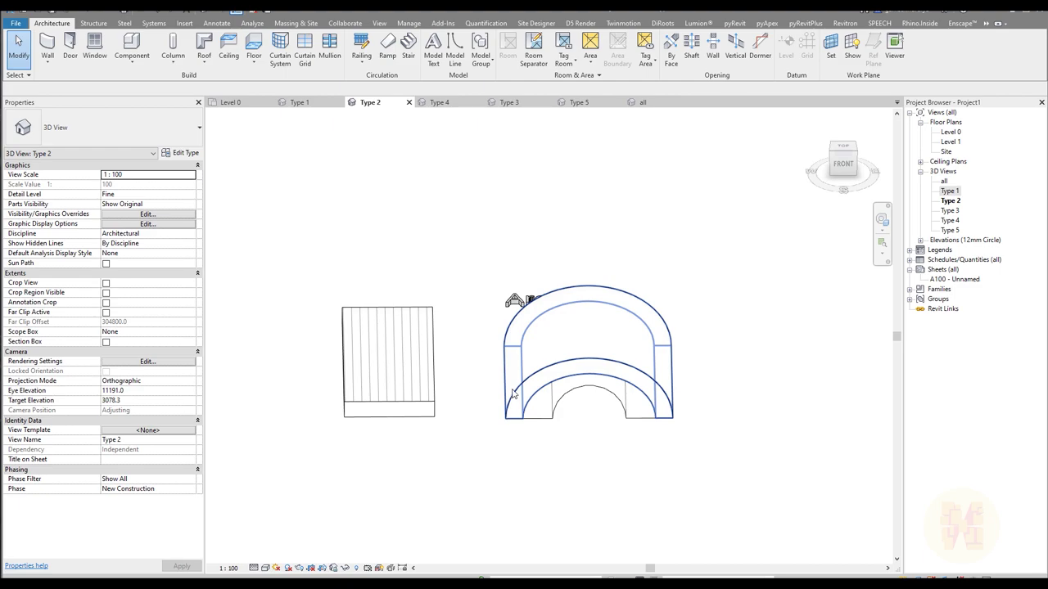
shift+middle_drag(648, 433, 535, 350)
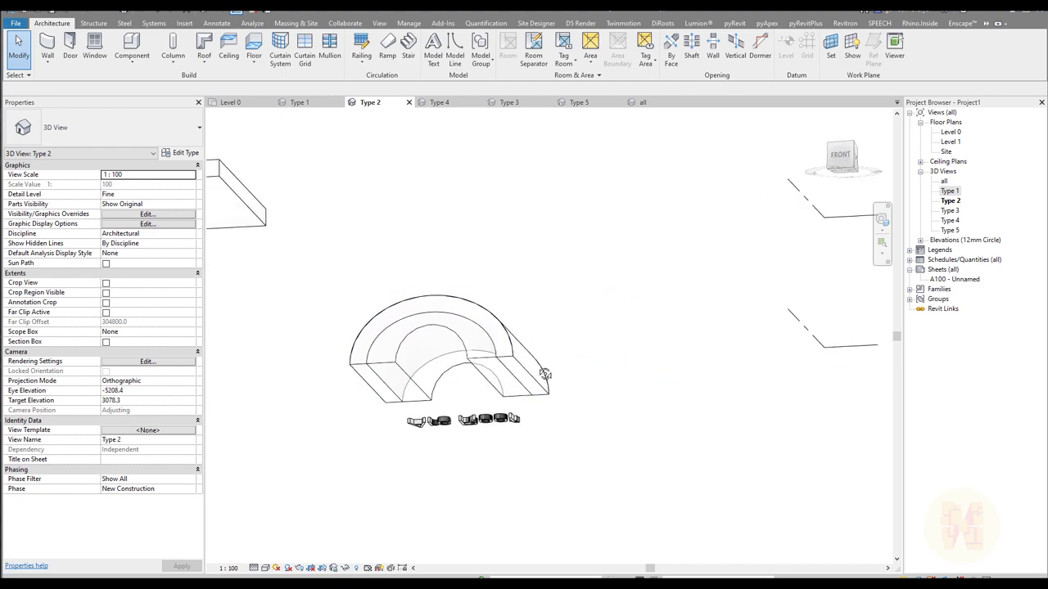
scroll(642, 509, up, 2)
shift+middle_drag(655, 407, 502, 449)
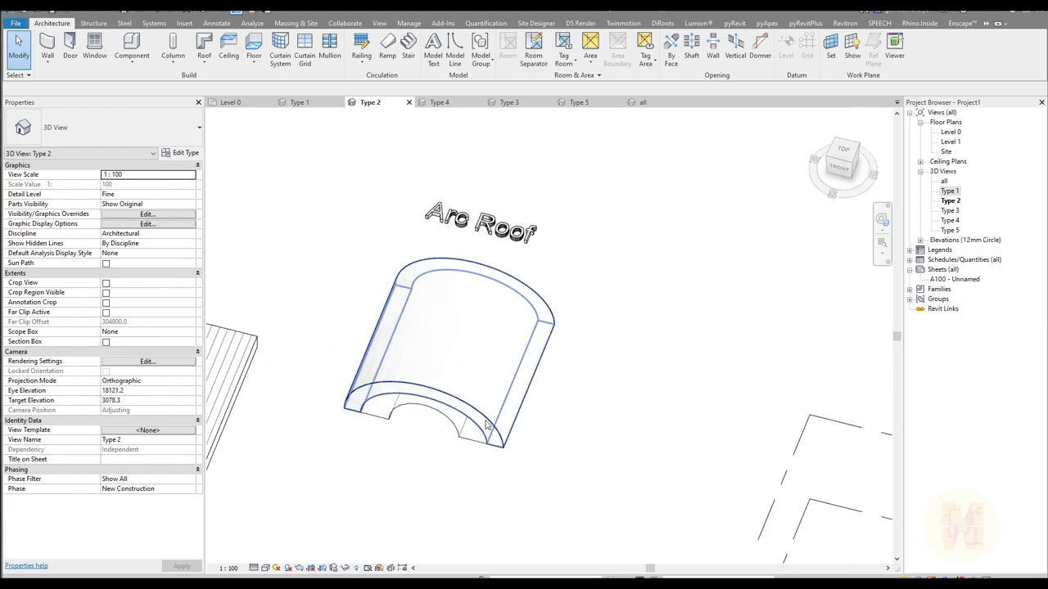
middle_drag(348, 439, 483, 408)
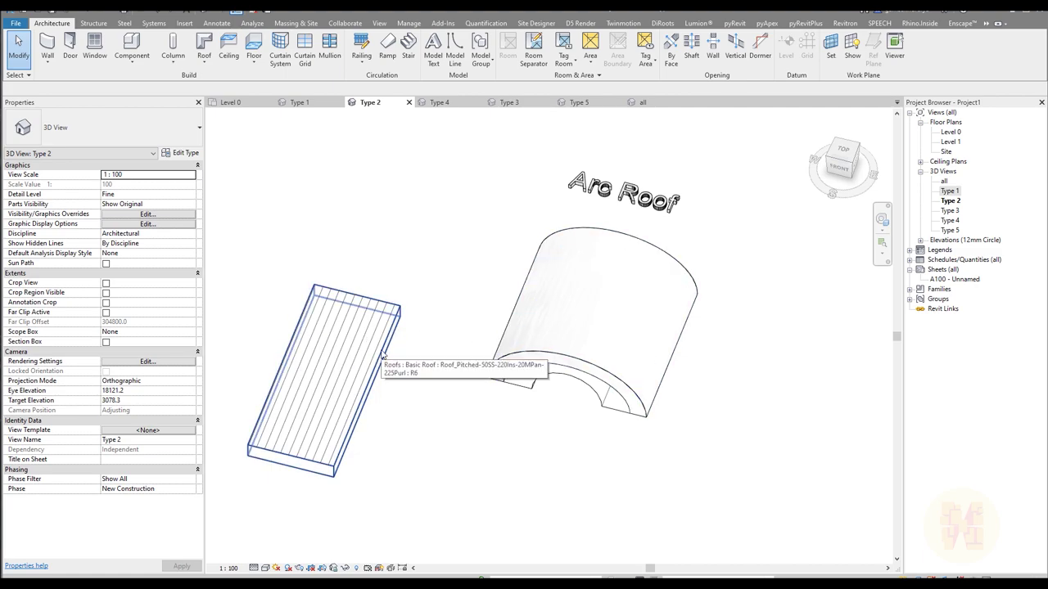
shift+middle_drag(352, 369, 545, 346)
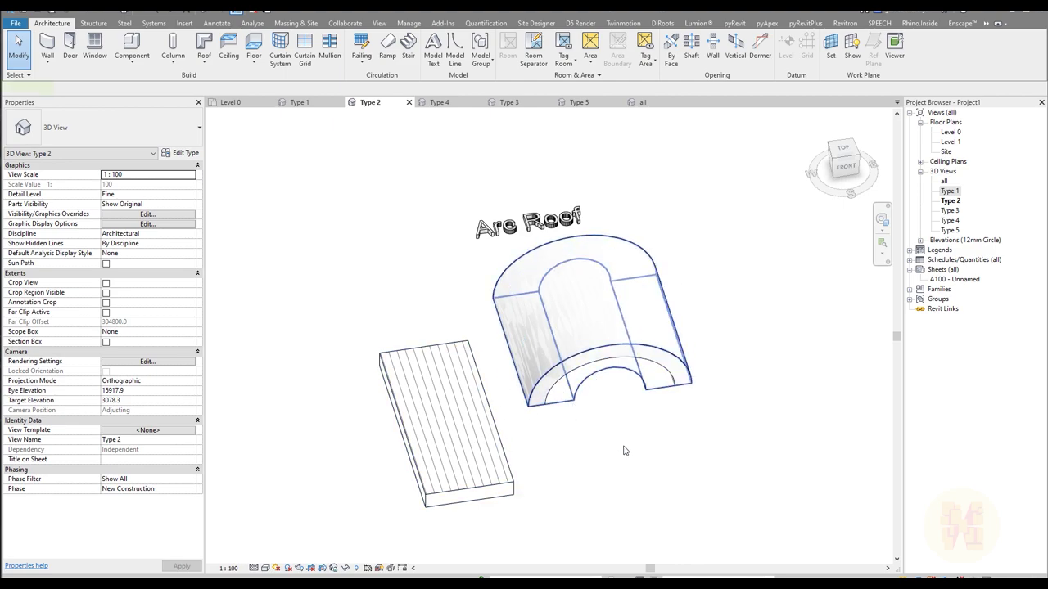
Step: Lengthen the in-place mass forward beyond the front end of the arc roof
click(610, 392)
middle_drag(675, 458, 557, 398)
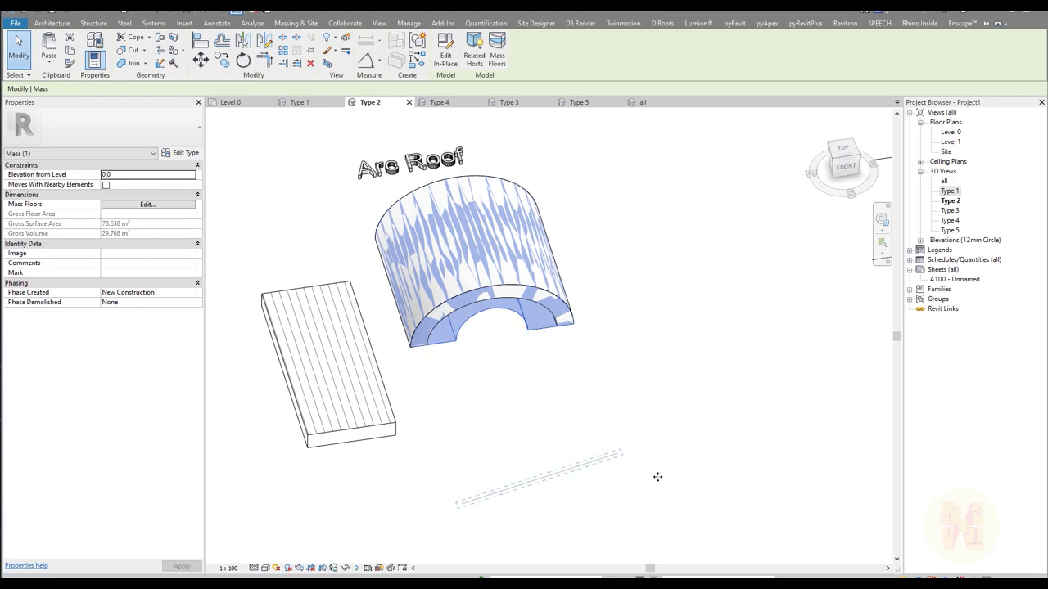
click(728, 426)
Step: Open the lengthened mass for in-place editing
shift+middle_drag(728, 426, 528, 403)
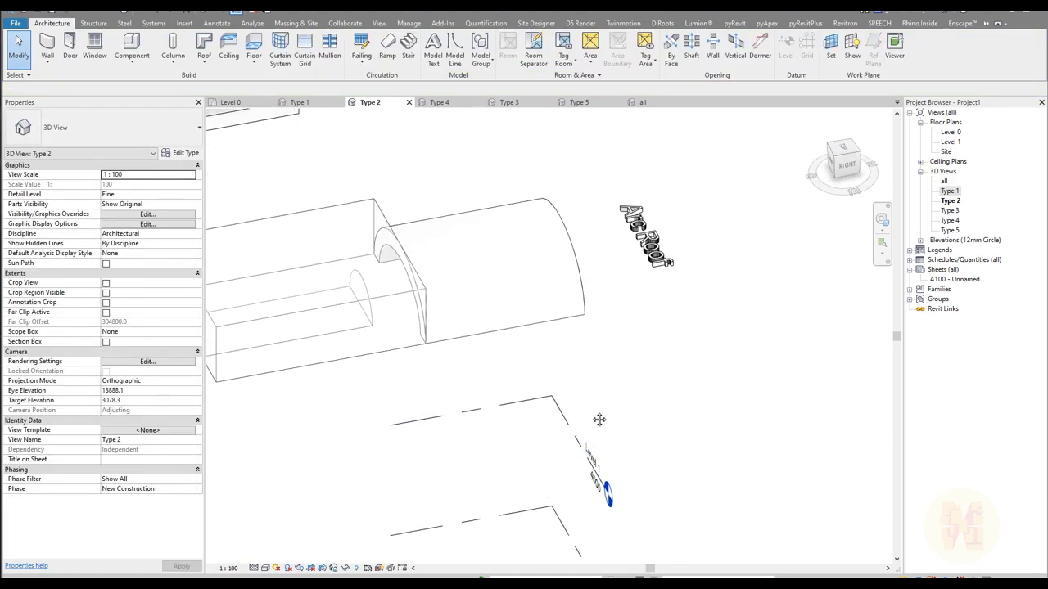
middle_drag(374, 212, 542, 251)
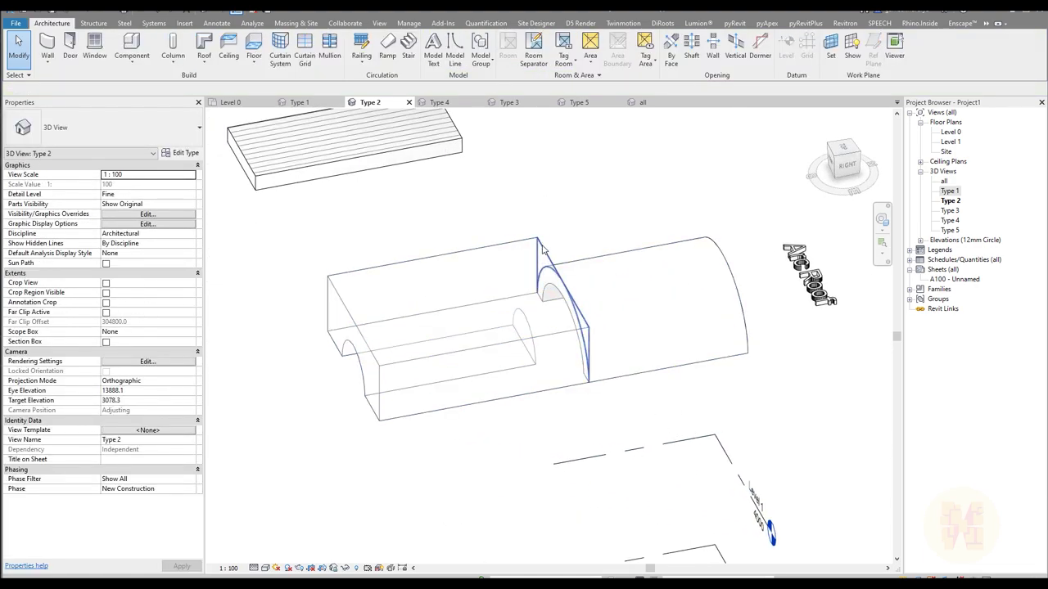
click(542, 250)
key(Tab)
key(Tab)
key(Tab)
key(Tab)
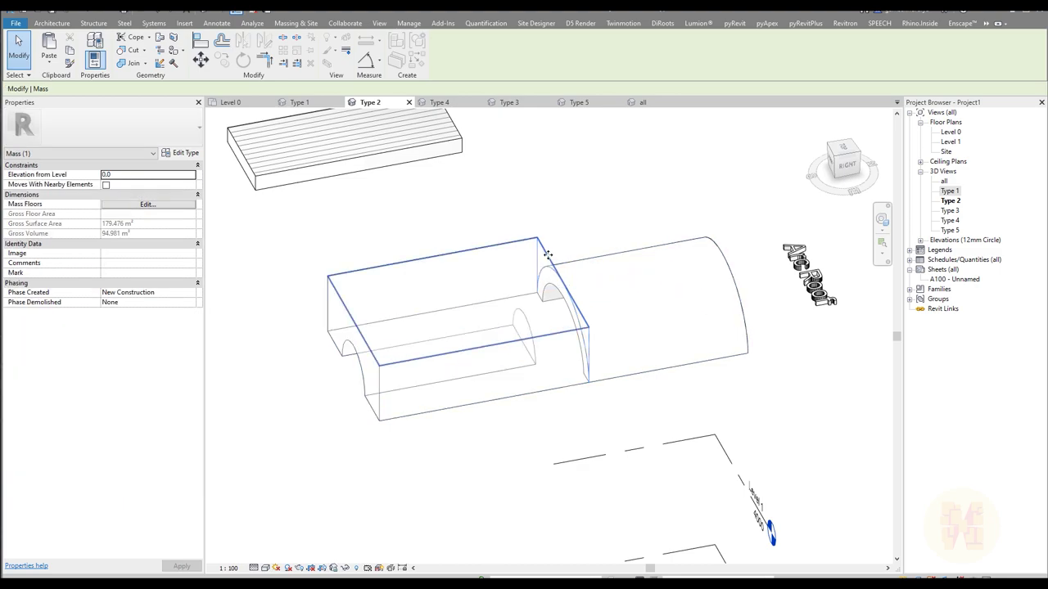
click(434, 275)
click(445, 52)
Step: Extend the arched void form past the mass's front end to a length of about 12800 mm and finish the mass
key(Tab)
key(Tab)
key(Tab)
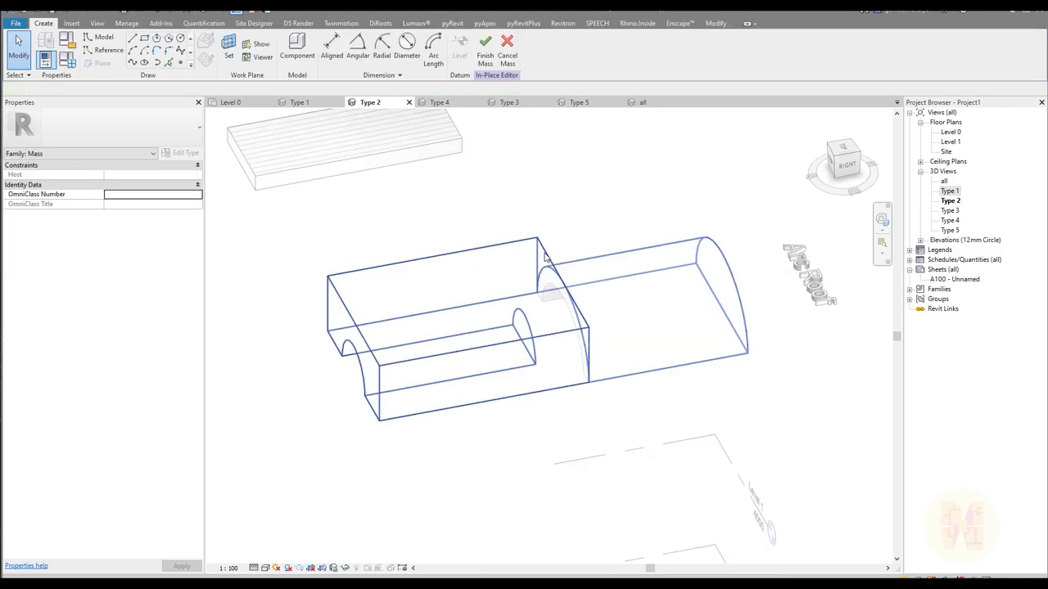
click(563, 308)
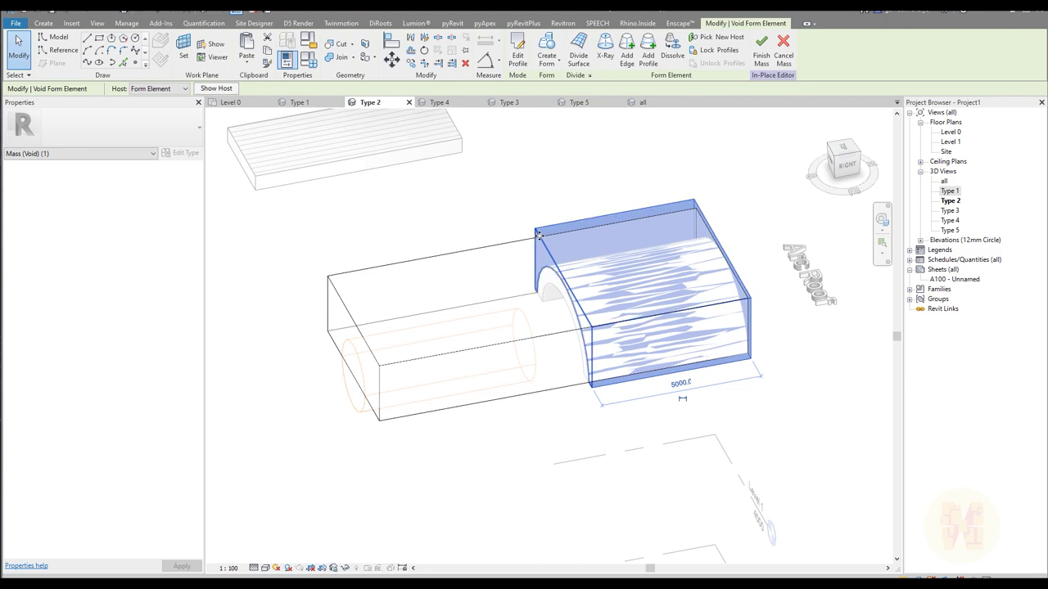
click(562, 307)
drag(561, 304, 346, 350)
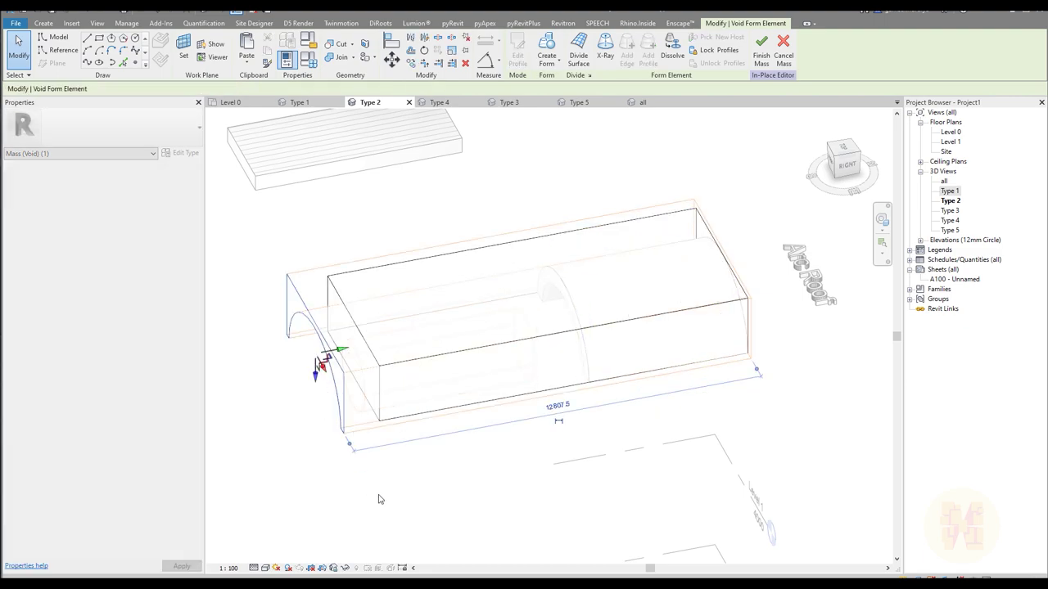
click(506, 205)
click(516, 51)
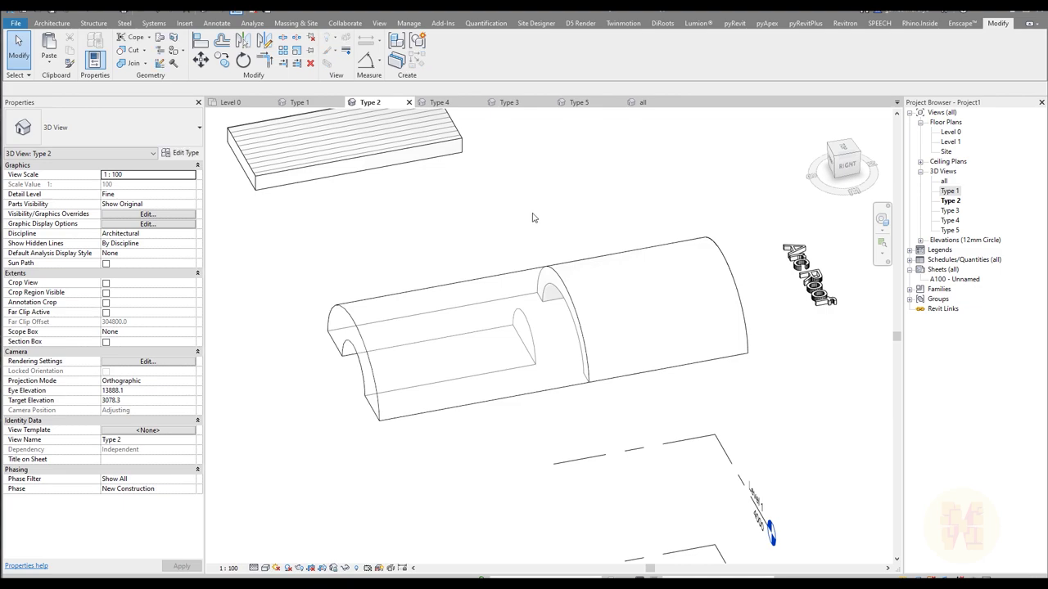
Step: Update the arc roof to the lengthened curved face of the mass
click(573, 309)
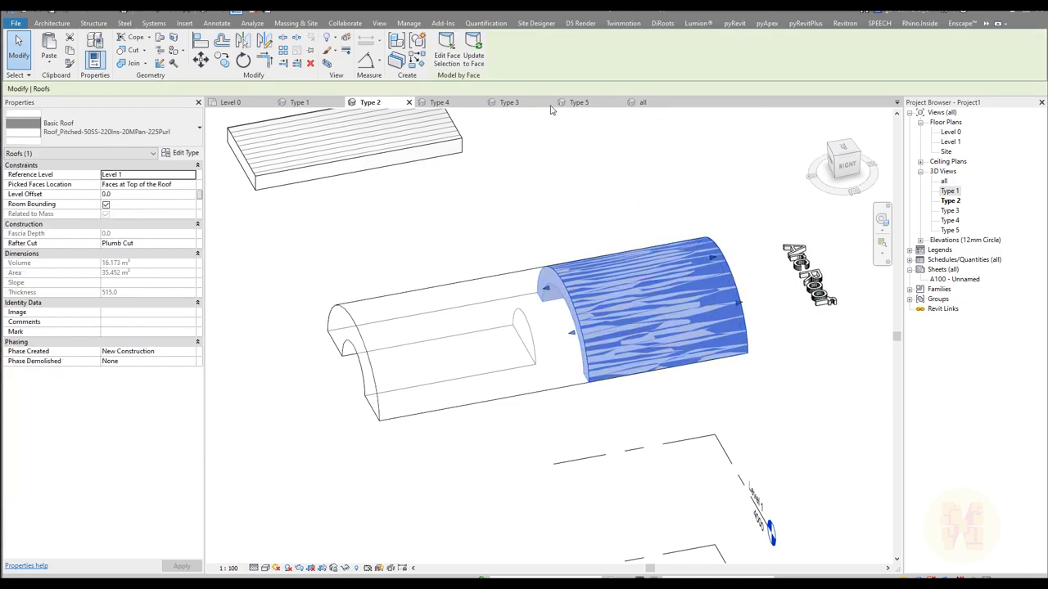
click(473, 55)
click(524, 204)
shift+middle_drag(572, 319, 534, 501)
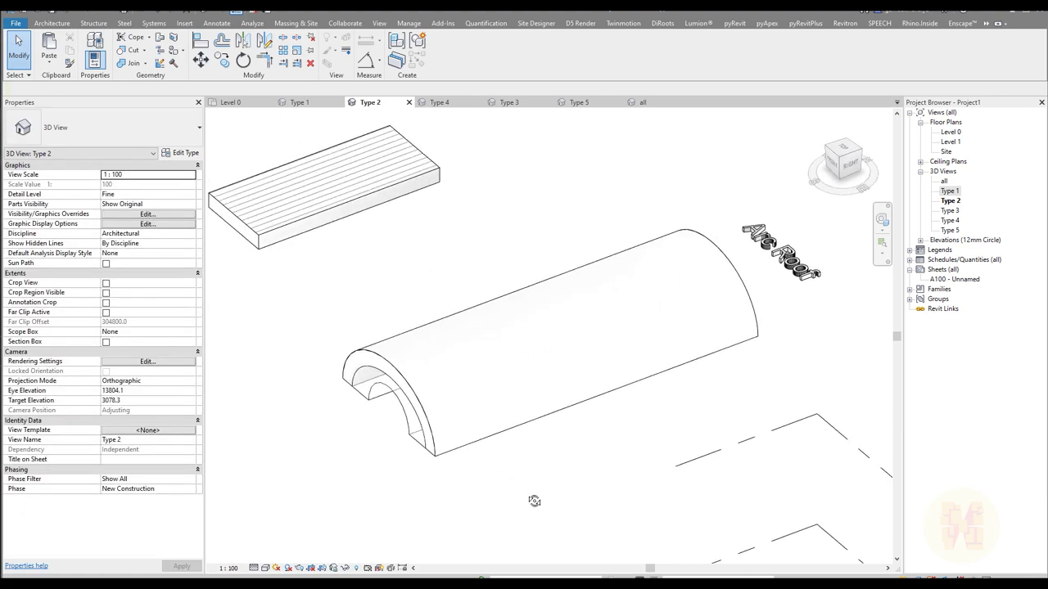
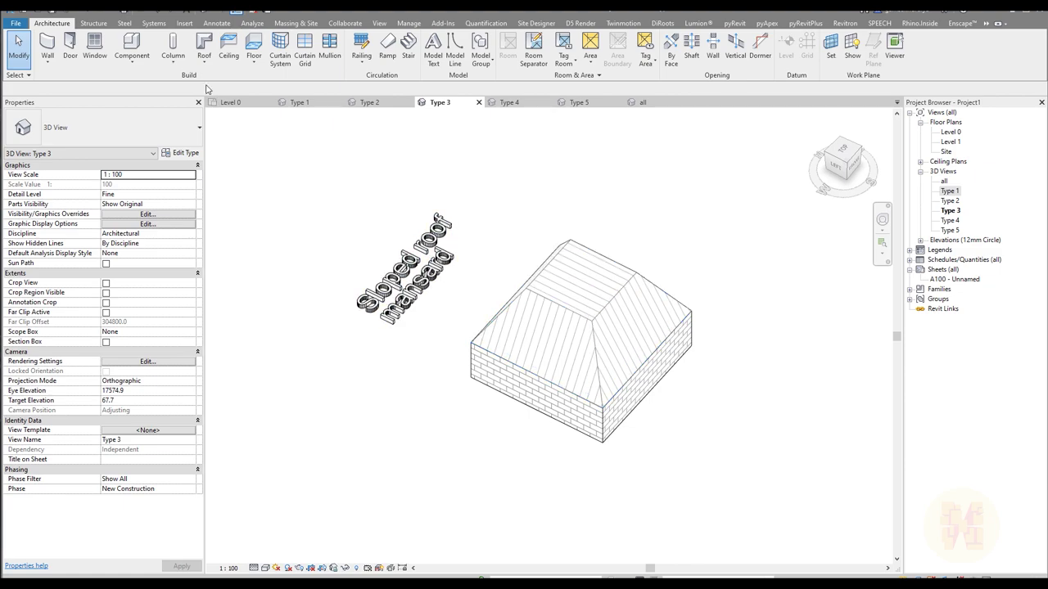
Step: Draw a sloped rectangular roof footprint of about 8200 by 7500 mm on Level 1, beside the mansard roof sample in the Type 3 view
click(204, 45)
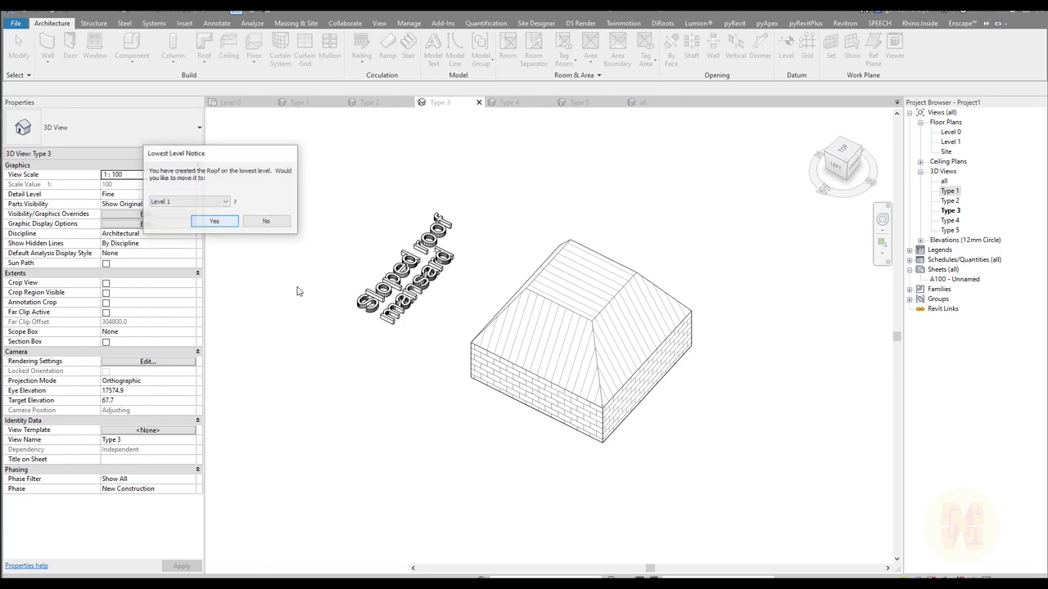
click(215, 222)
click(532, 39)
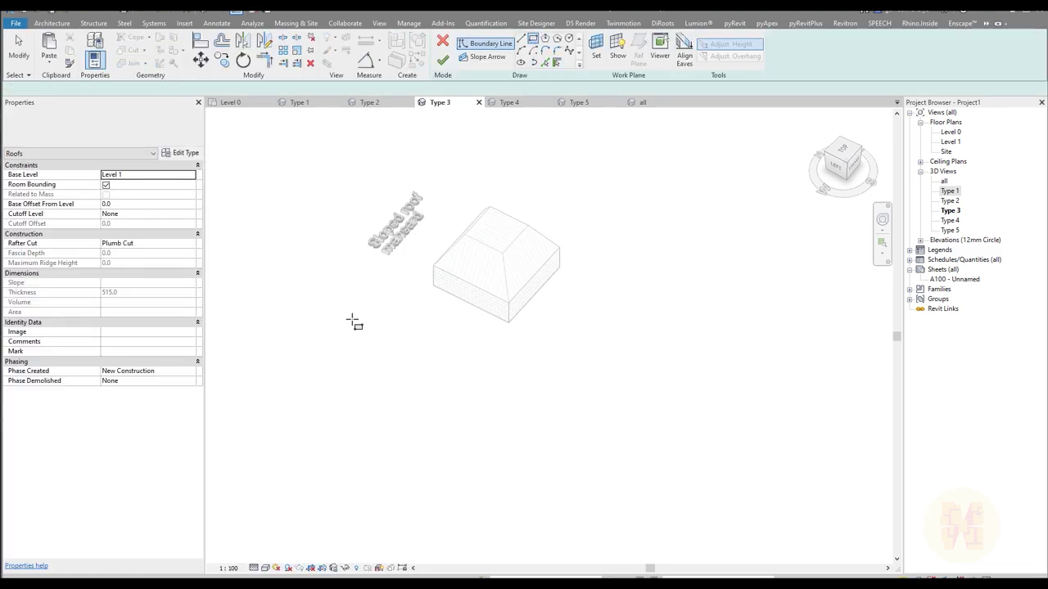
click(350, 326)
click(402, 482)
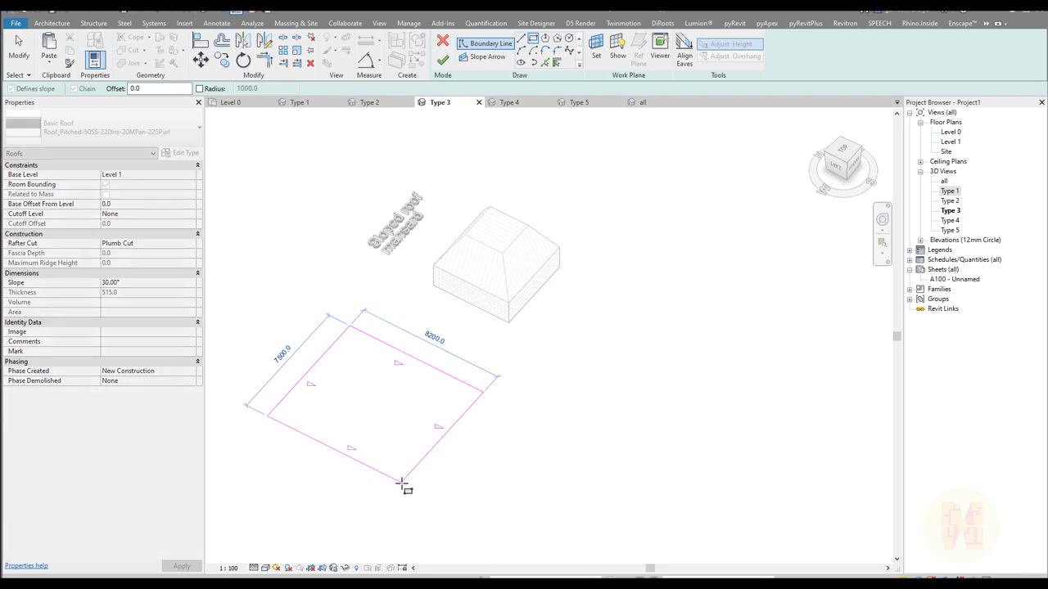
Step: Draw an inner rectangle of about 3100 by 3300 mm inside the roof footprint and try to finish the roof
click(362, 374)
click(382, 437)
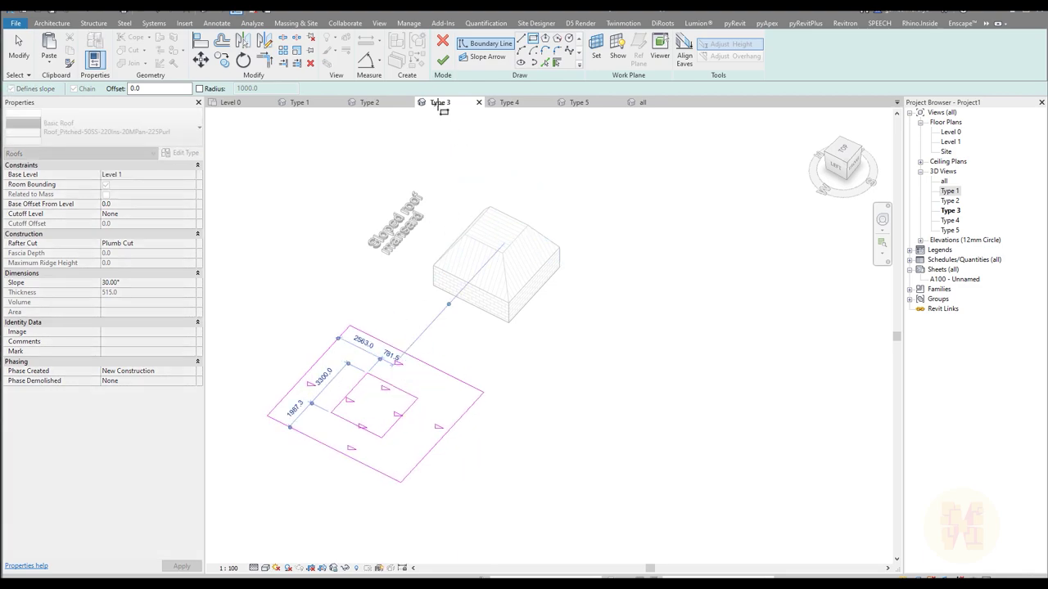
click(442, 60)
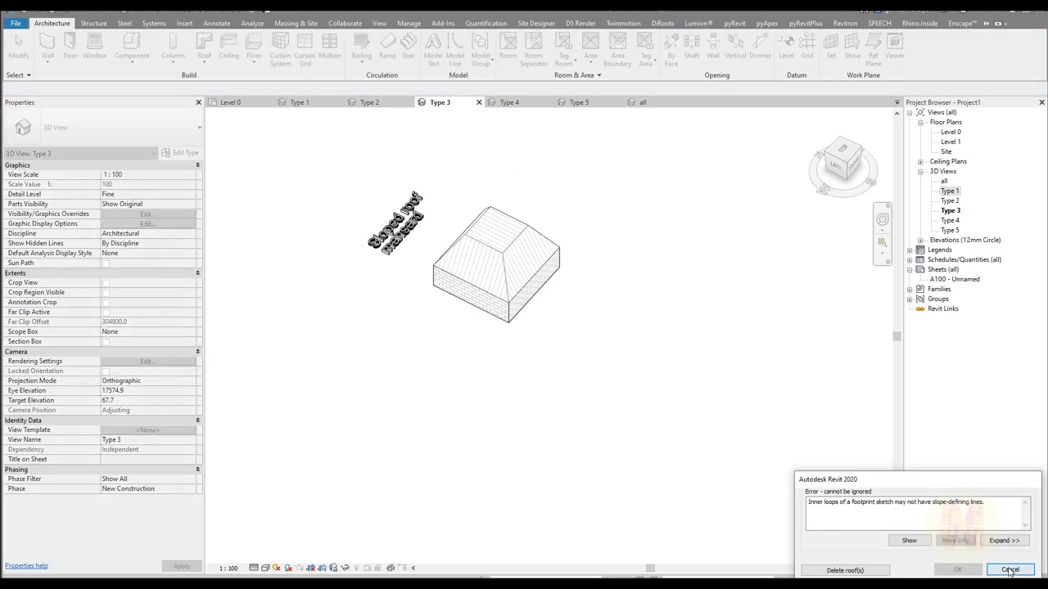
click(1011, 570)
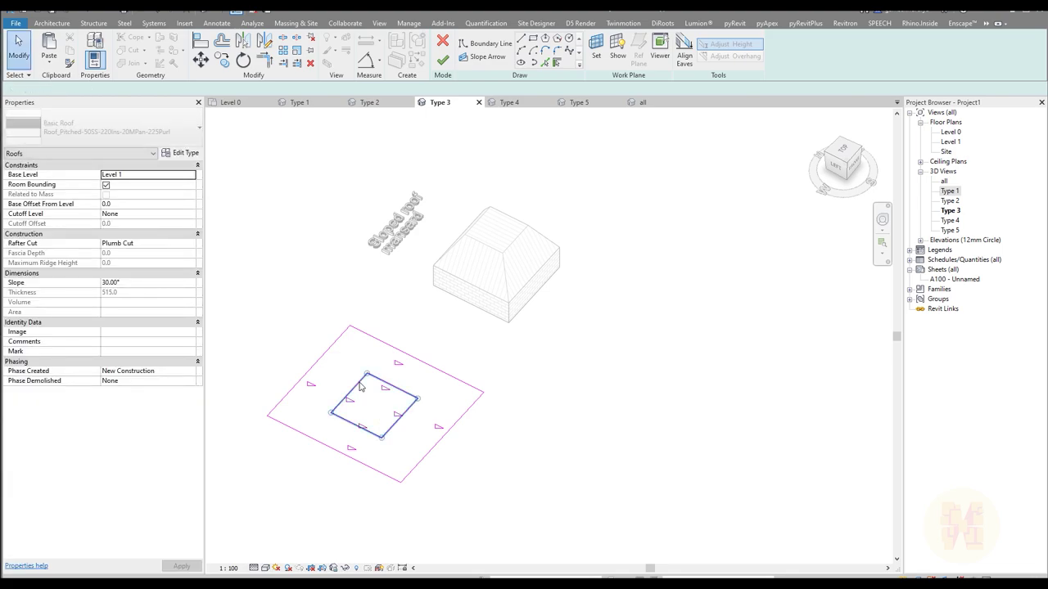
Step: Turn off slope definition for all four inner rectangle lines and finish the roof
click(360, 386)
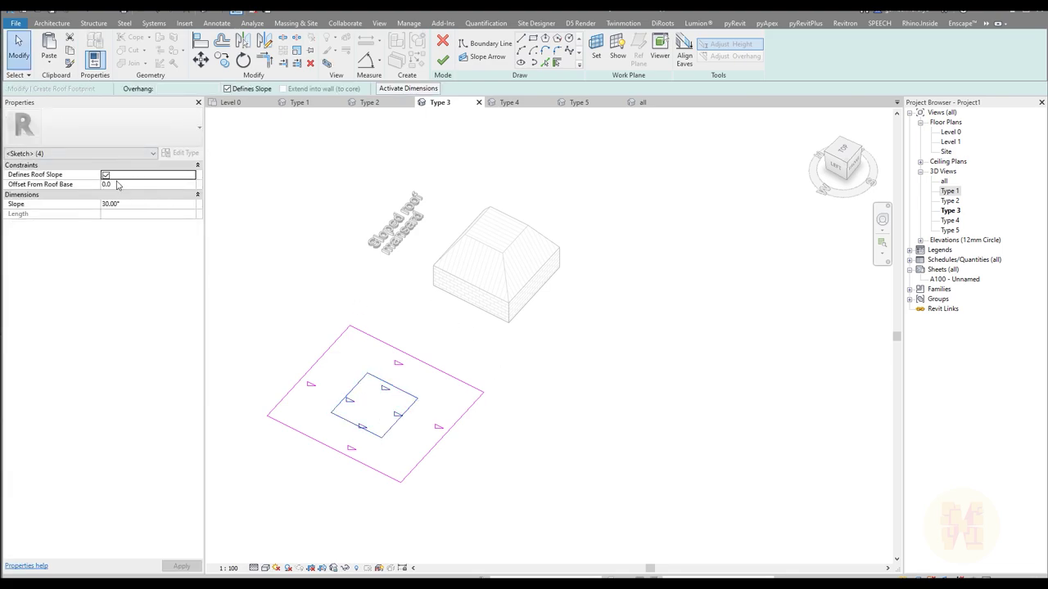
click(442, 60)
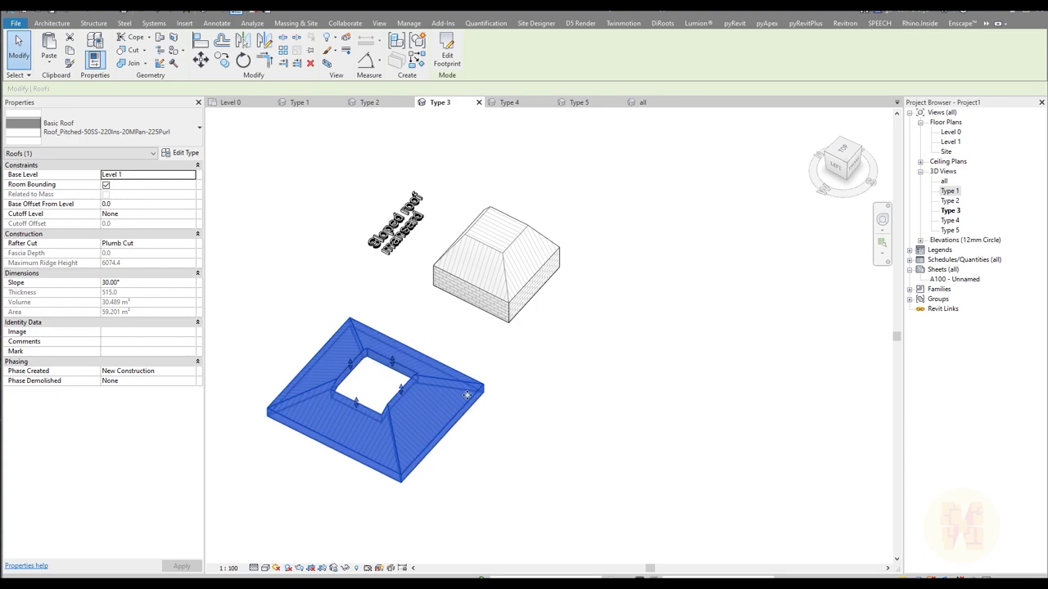
click(530, 439)
Step: Examine the inner corners and edges of the new roof's central opening and compare it with the mansard sample
shift+middle_drag(530, 439, 555, 168)
scroll(599, 285, down, 3)
shift+middle_drag(599, 286, 599, 374)
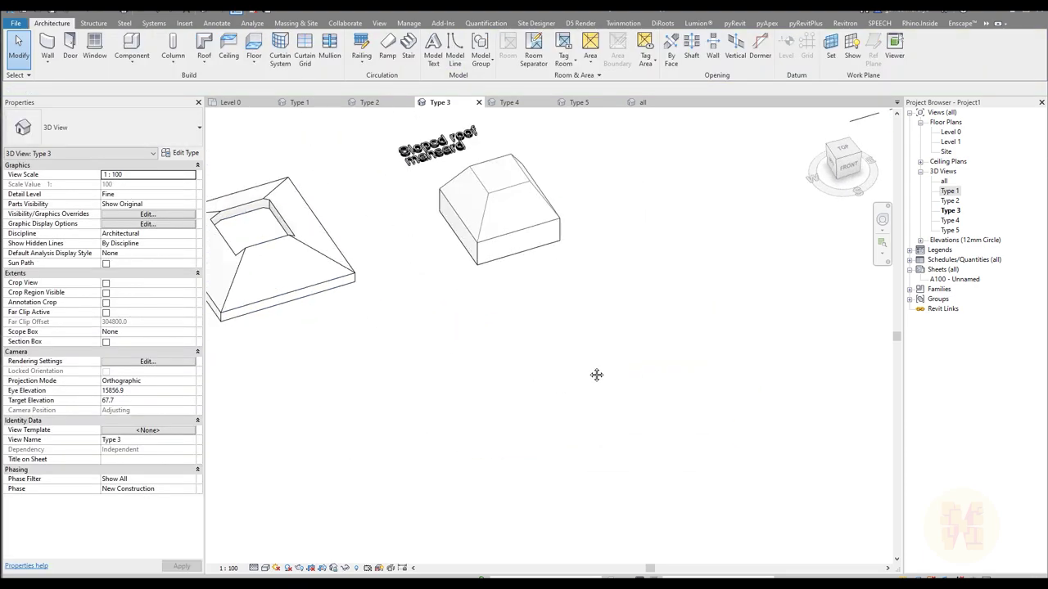
scroll(392, 233, up, 3)
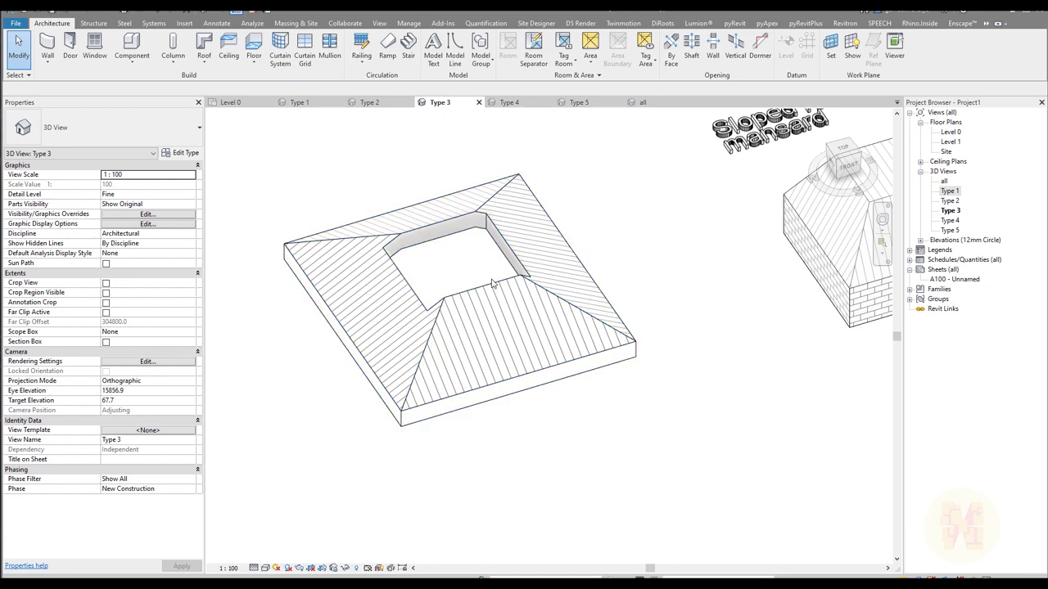
scroll(492, 284, up, 3)
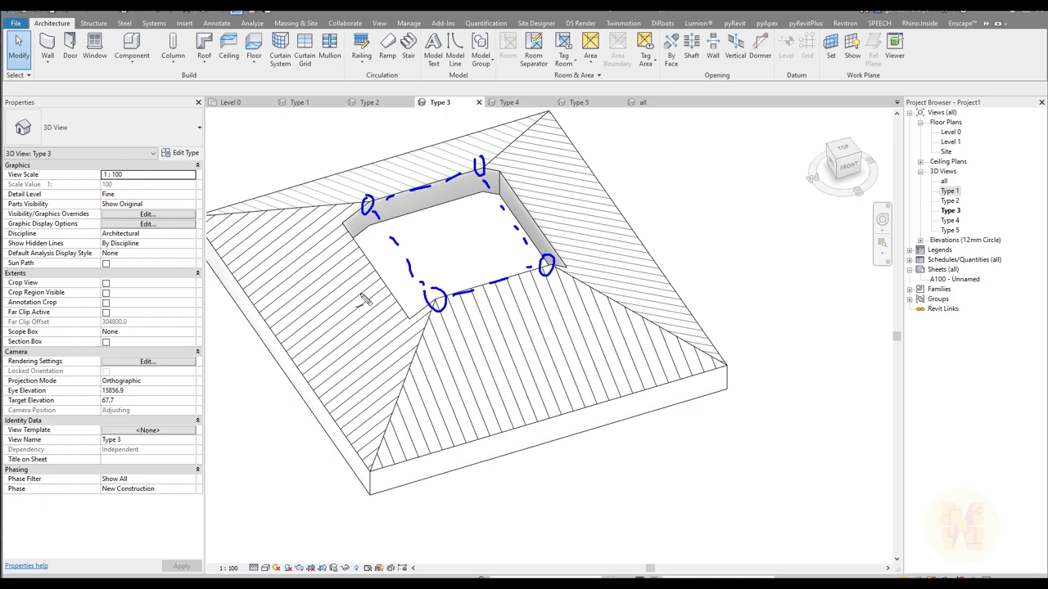
scroll(434, 299, down, 4)
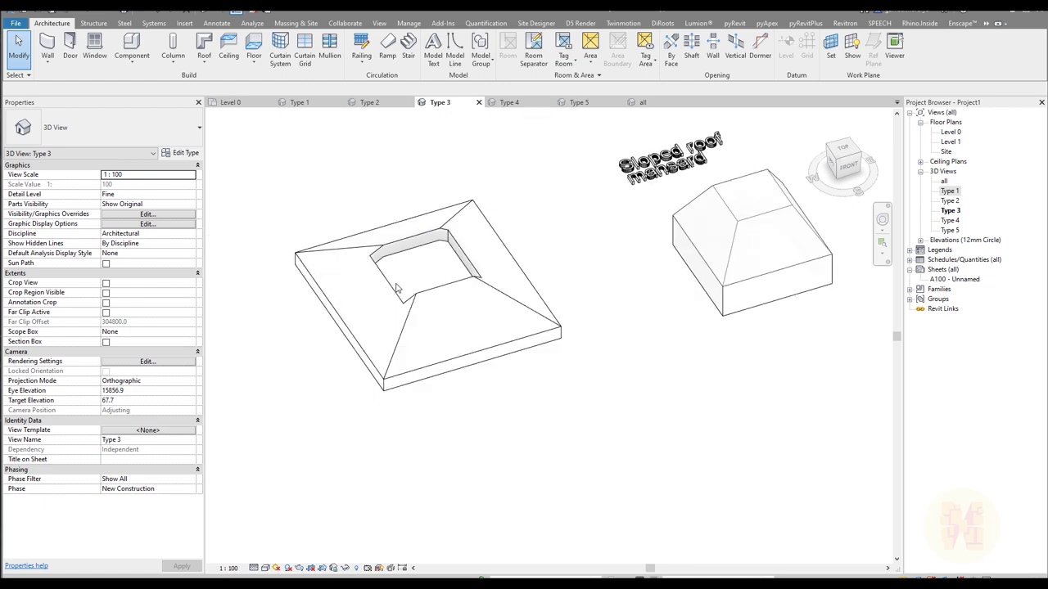
shift+middle_drag(463, 347, 434, 351)
scroll(450, 369, up, 3)
Step: Reopen the new roof's footprint and dimension the two gaps between the inner rectangle and the 7500 mm outer sides
click(474, 377)
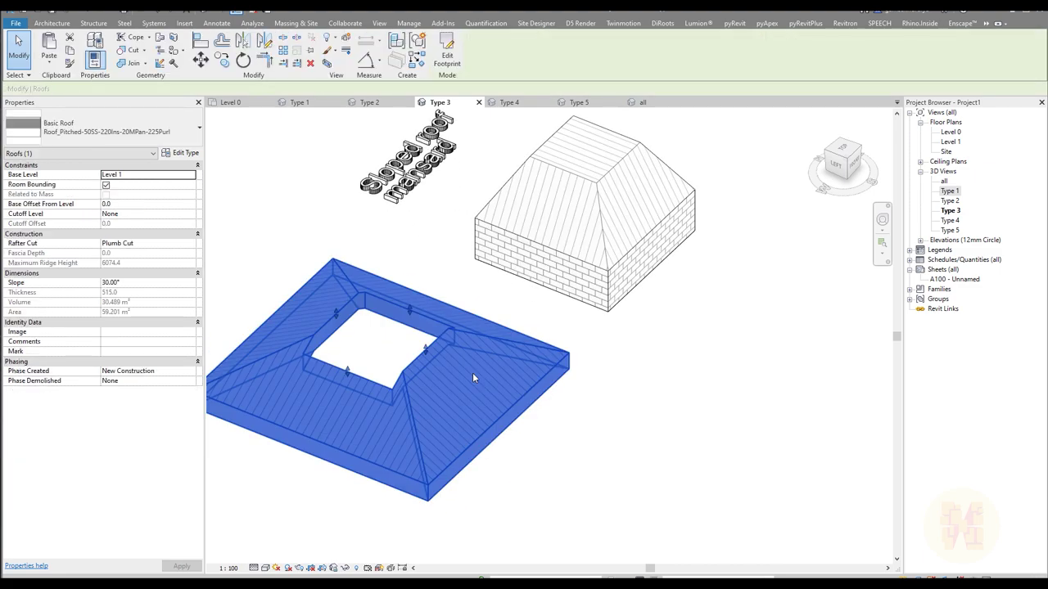
click(448, 56)
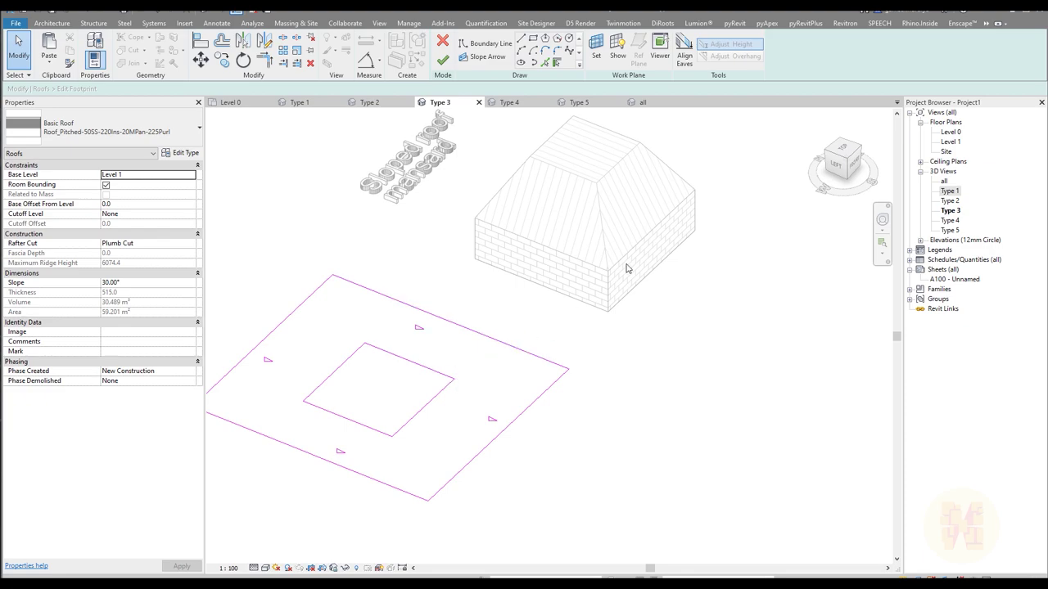
mouse_move(515, 332)
shift+middle_down()
mouse_move(458, 342)
mouse_move(480, 417)
mouse_move(454, 384)
shift+middle_up()
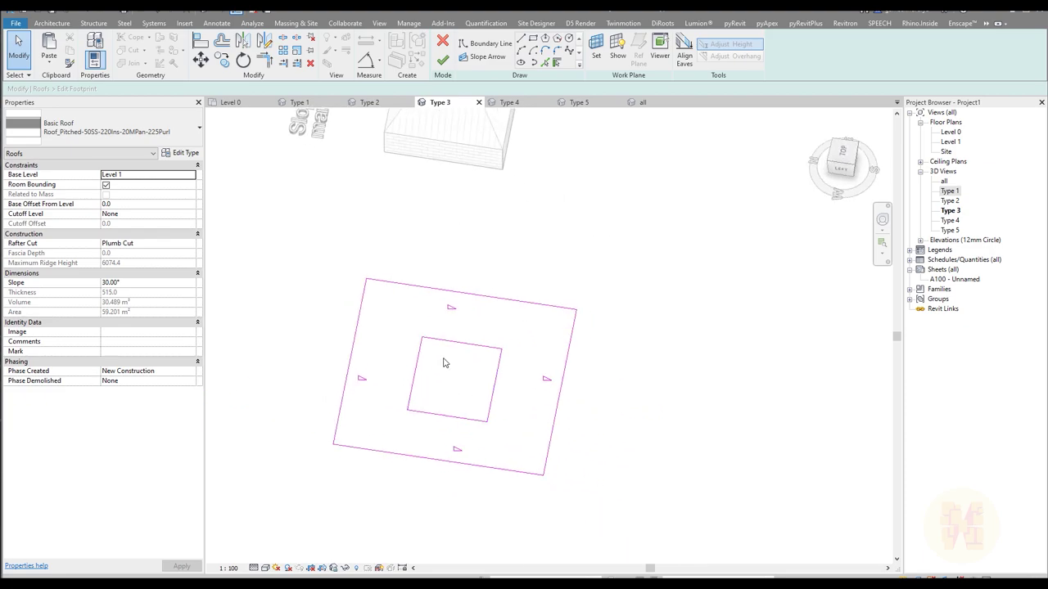
key(d)
key(i)
click(354, 369)
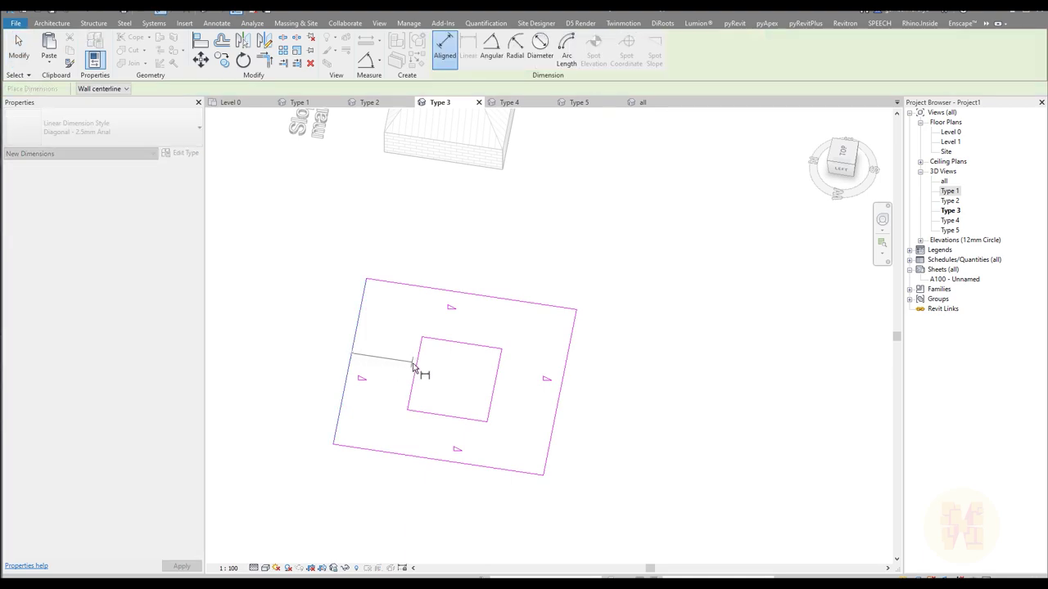
click(417, 361)
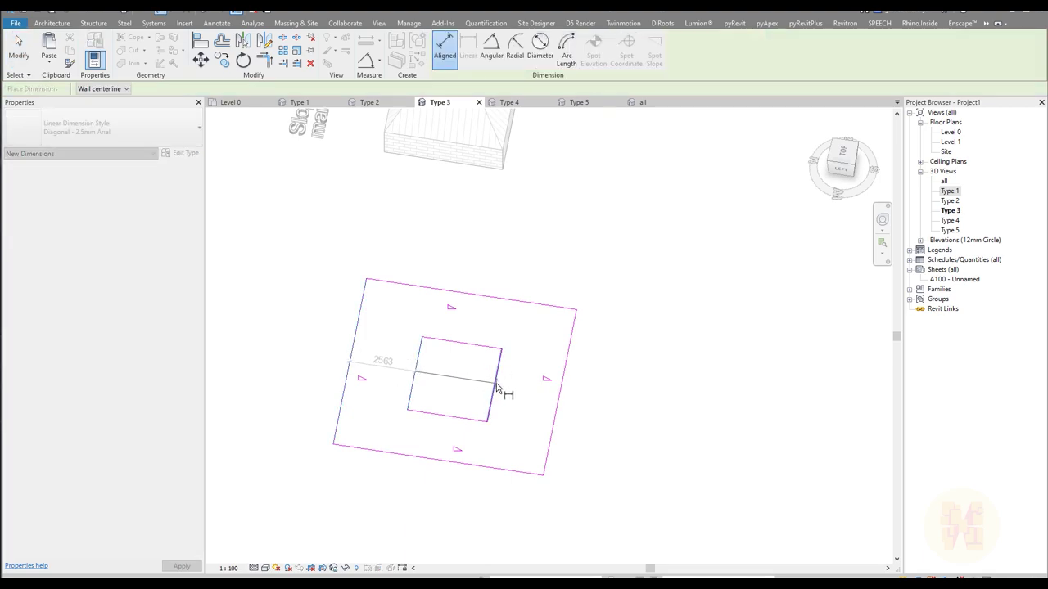
click(410, 238)
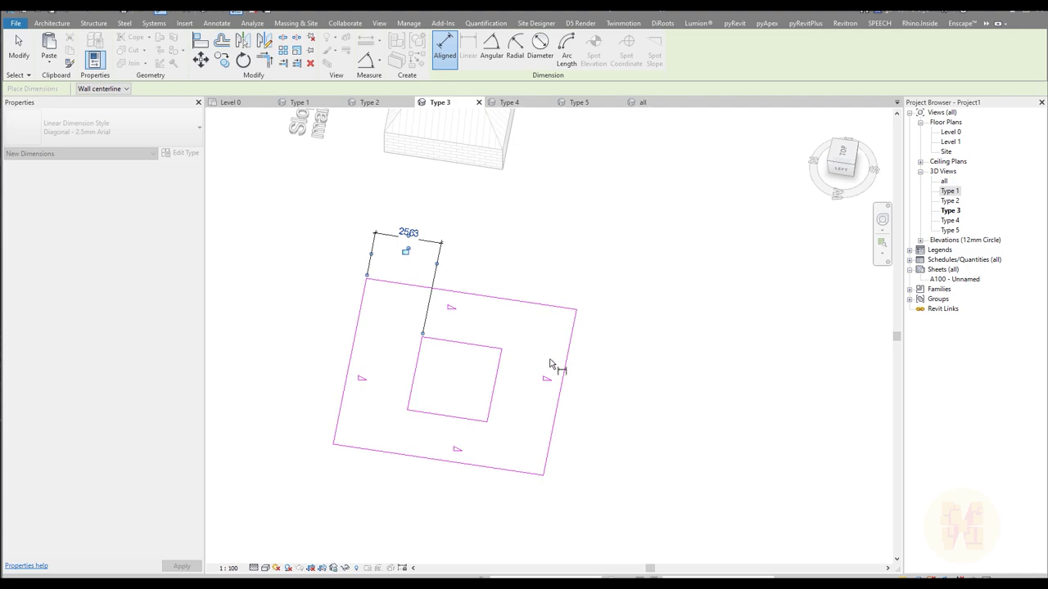
click(498, 390)
click(558, 402)
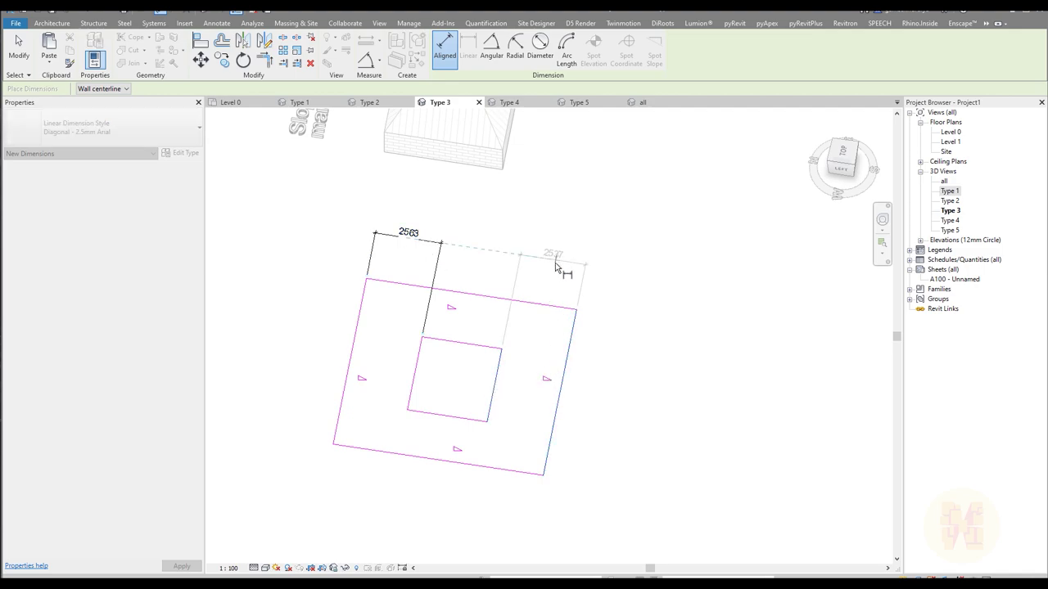
click(555, 264)
key(Escape)
key(Escape)
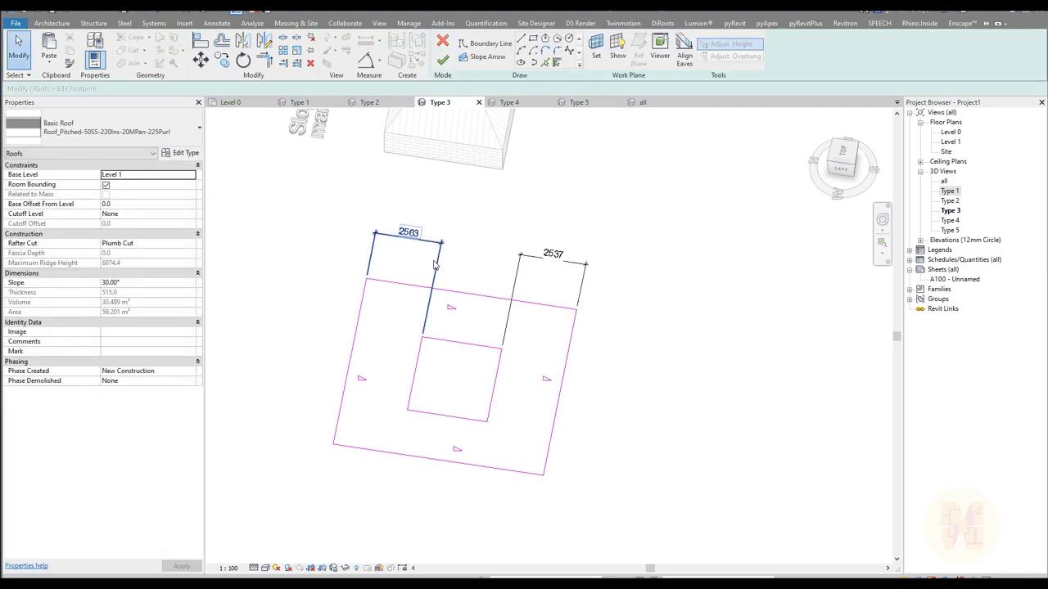
Step: Set both dimensioned gaps between the inner rectangle and the outer boundary to 2500 mm
click(434, 264)
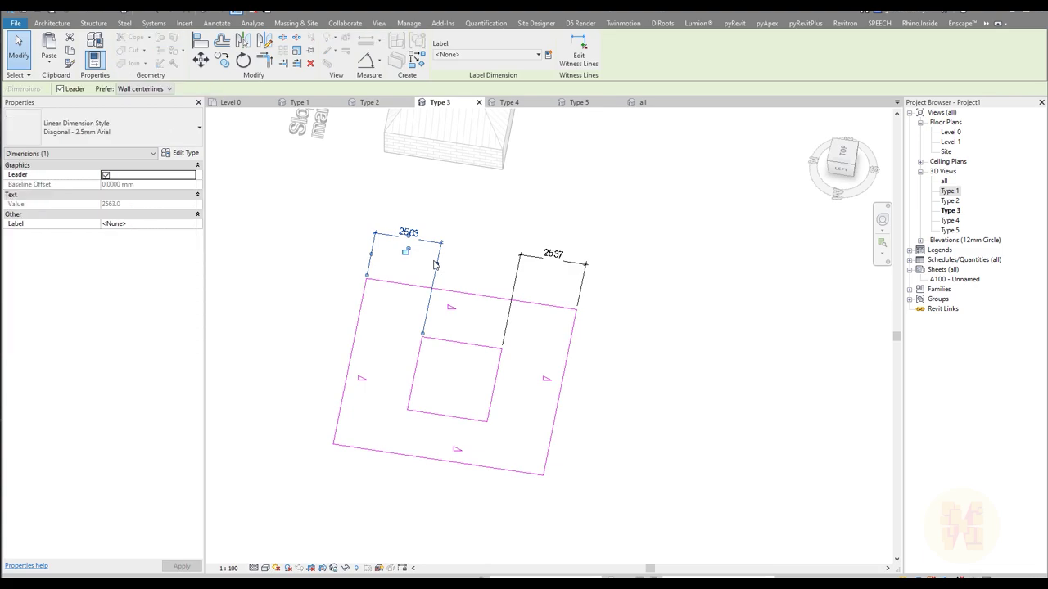
click(431, 363)
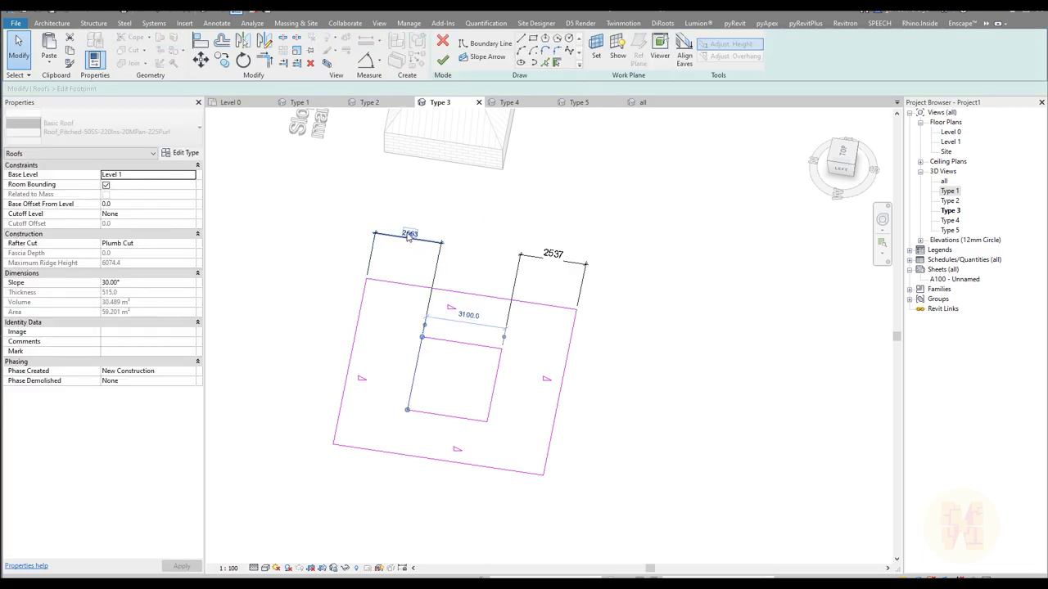
click(408, 235)
text(2500)
key(Return)
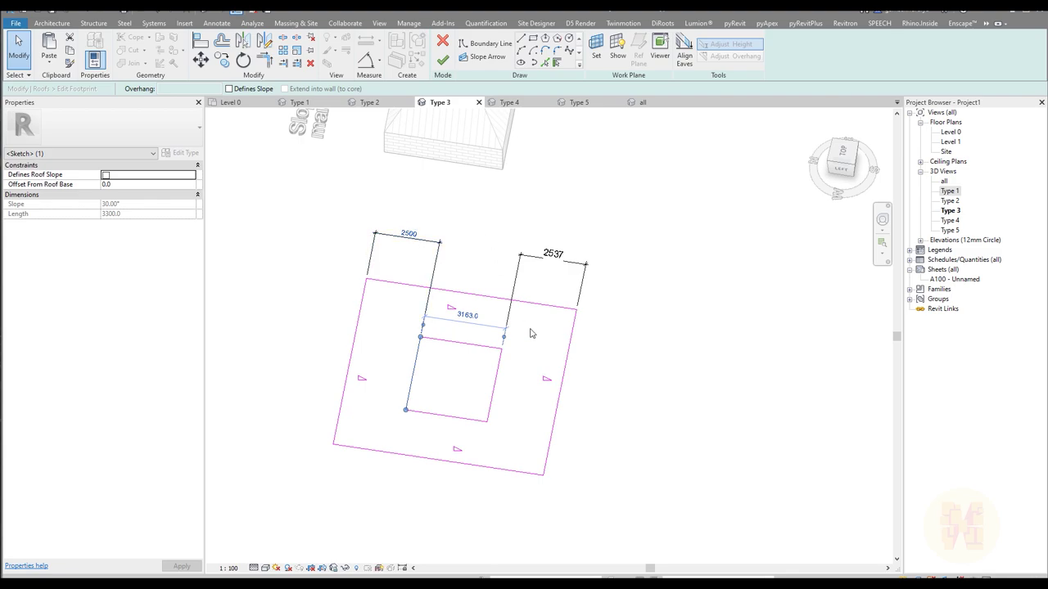
click(496, 383)
click(560, 256)
text(25)
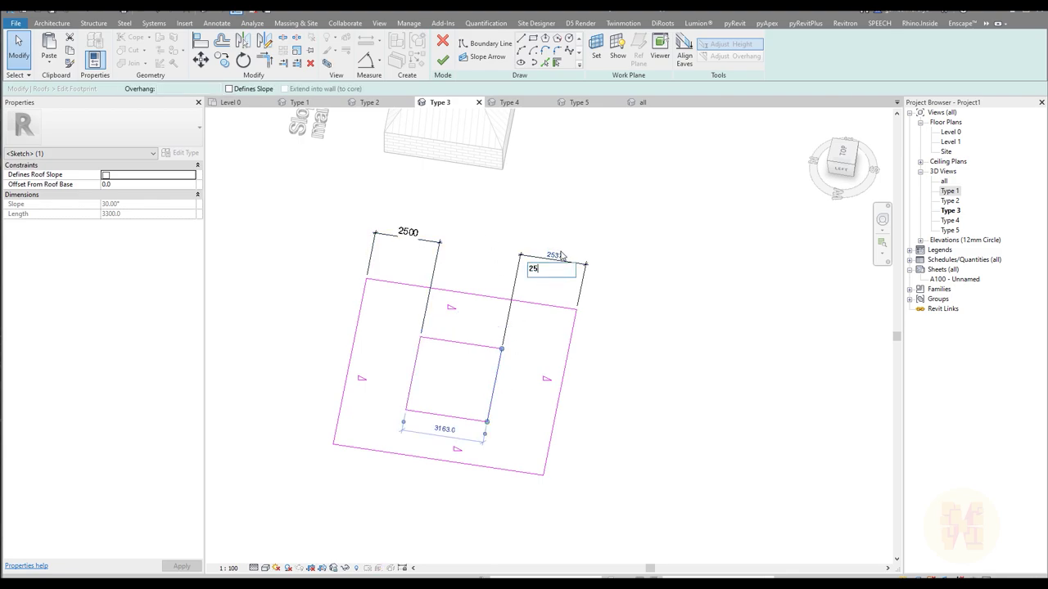
text(00)
key(Return)
click(734, 333)
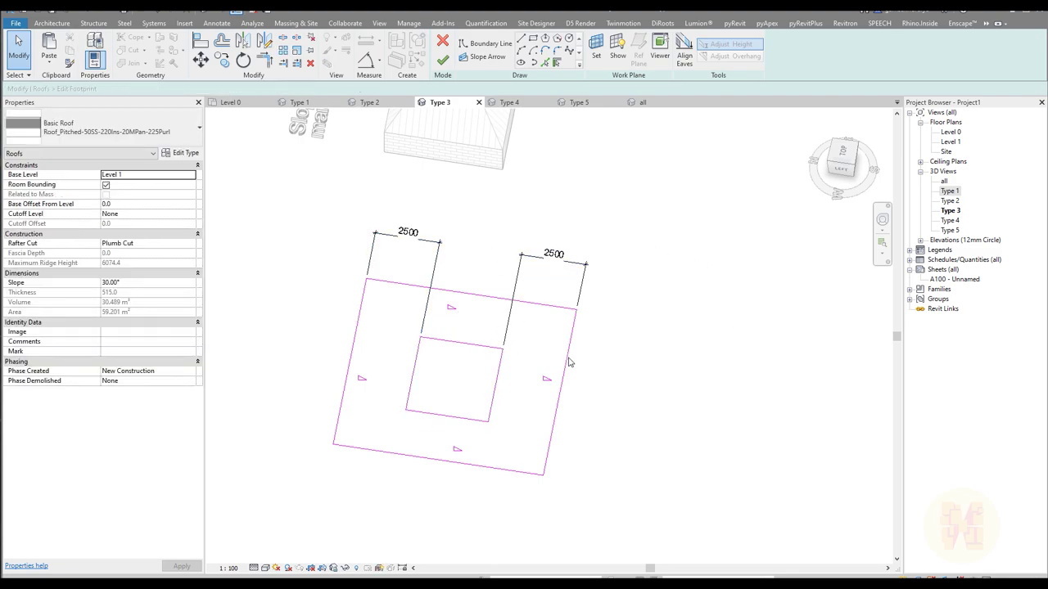
Step: Dimension the other two gaps, between the inner rectangle and the 8200 mm outer sides
key(d)
key(i)
click(434, 414)
click(323, 442)
click(290, 416)
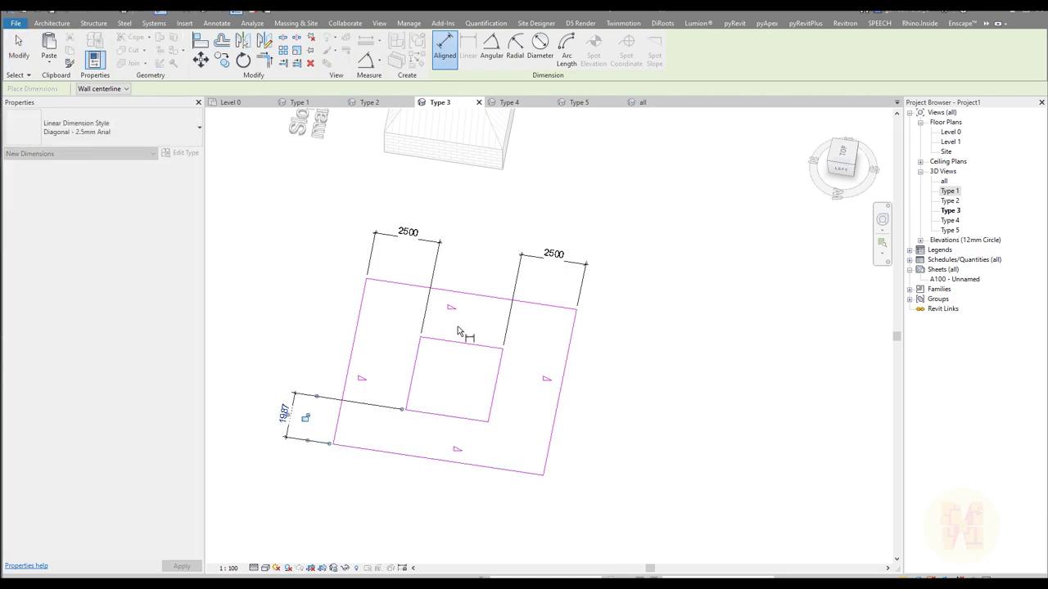
click(460, 338)
click(468, 295)
click(304, 293)
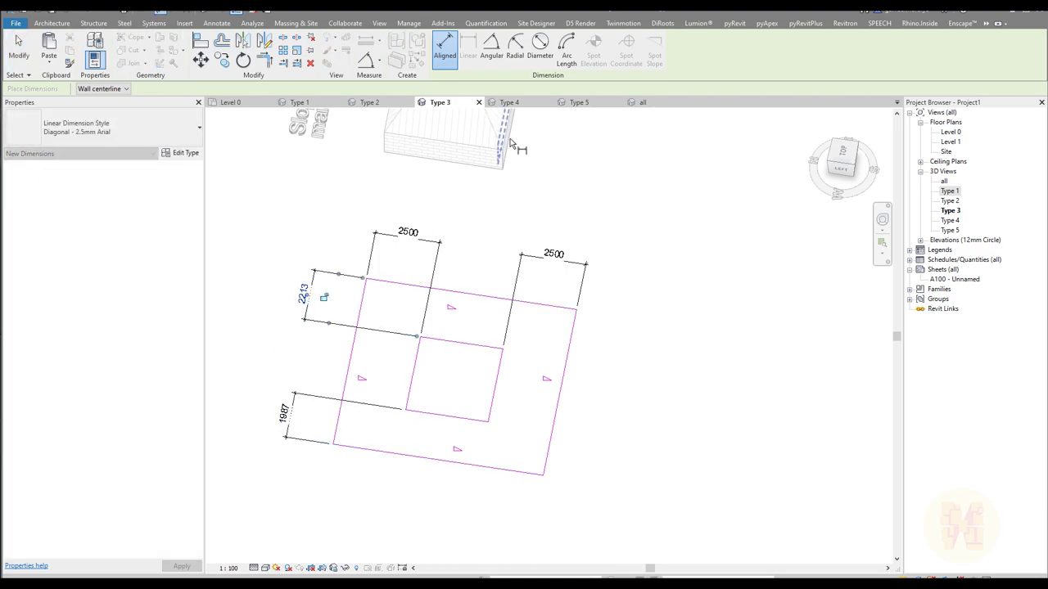
key(Escape)
key(Escape)
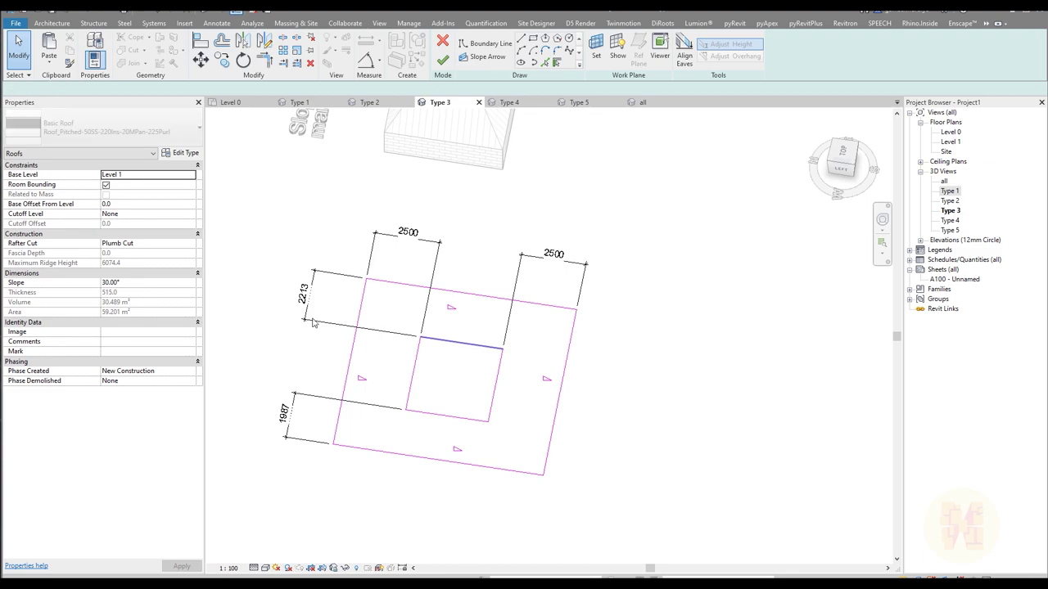
Step: Set the gaps between the inner rectangle and the 8200 mm outer sides to 2000 mm each and finish the roof
click(312, 323)
click(303, 293)
text(200)
key(Return)
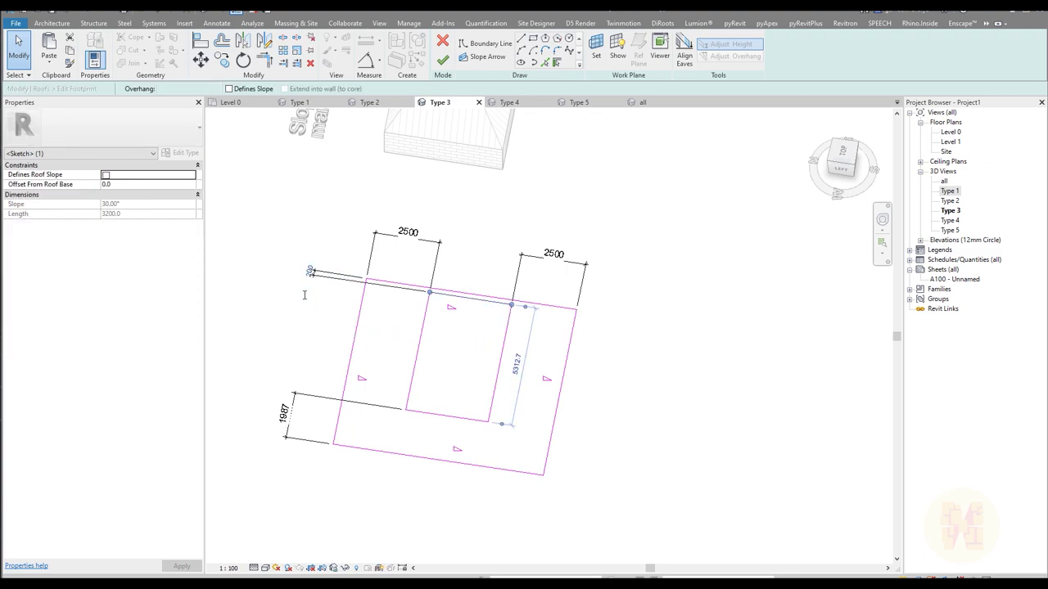
click(310, 270)
text(2000)
key(Return)
click(281, 412)
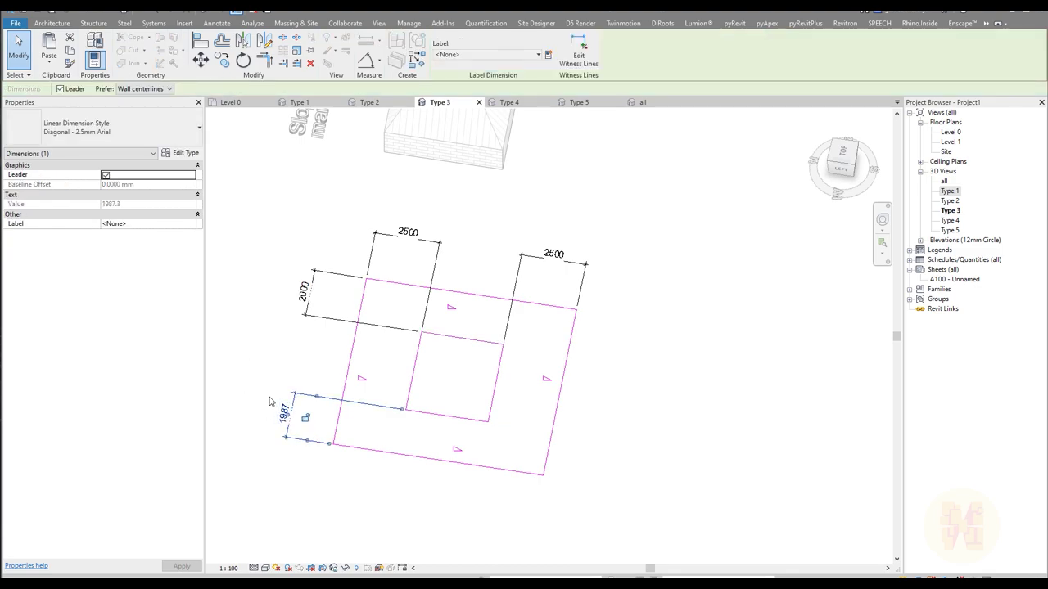
click(431, 420)
click(282, 412)
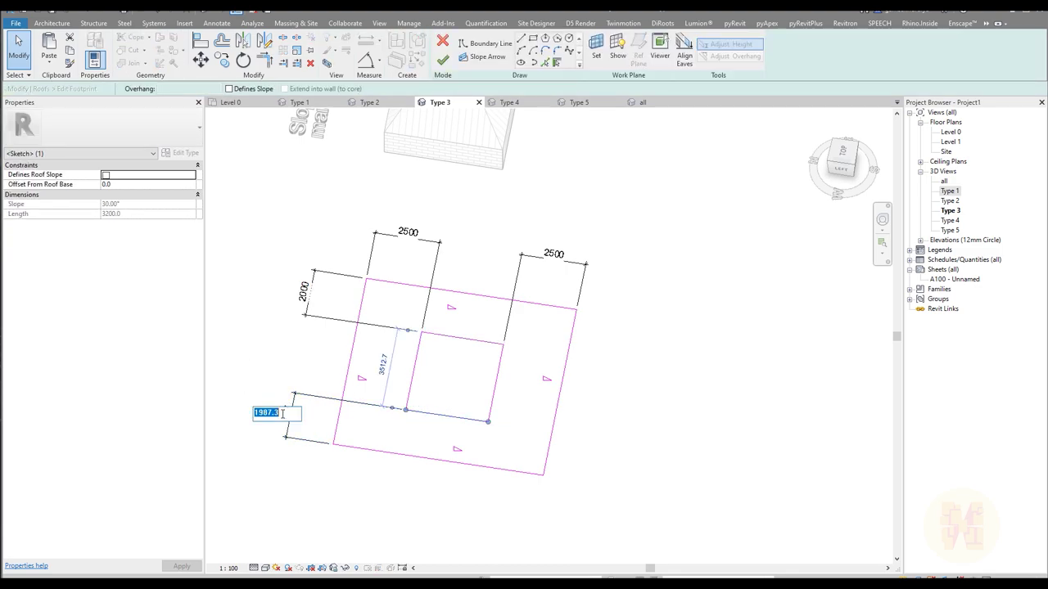
key(Return)
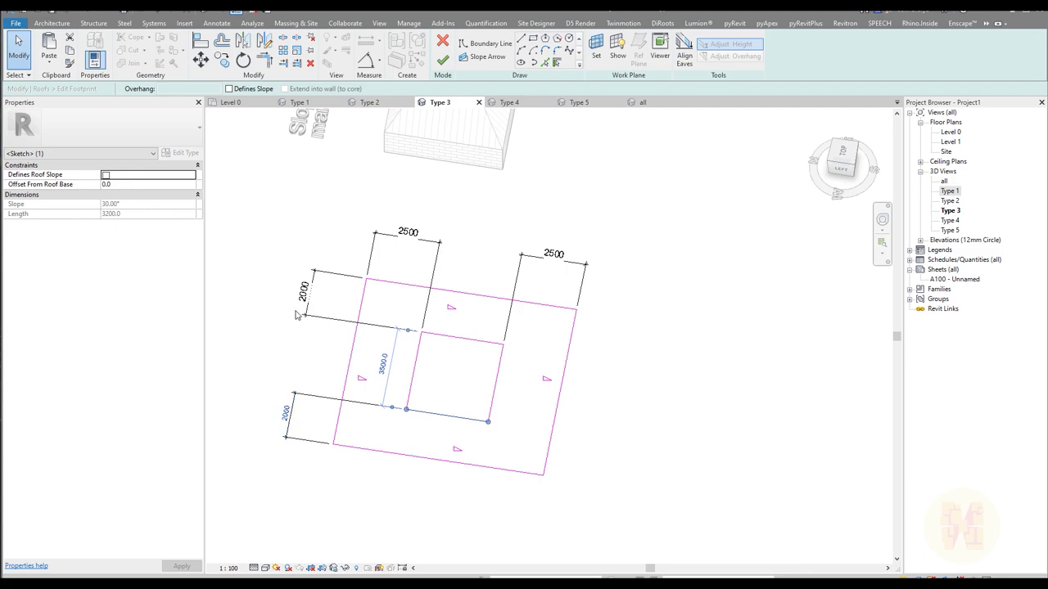
click(463, 202)
click(442, 60)
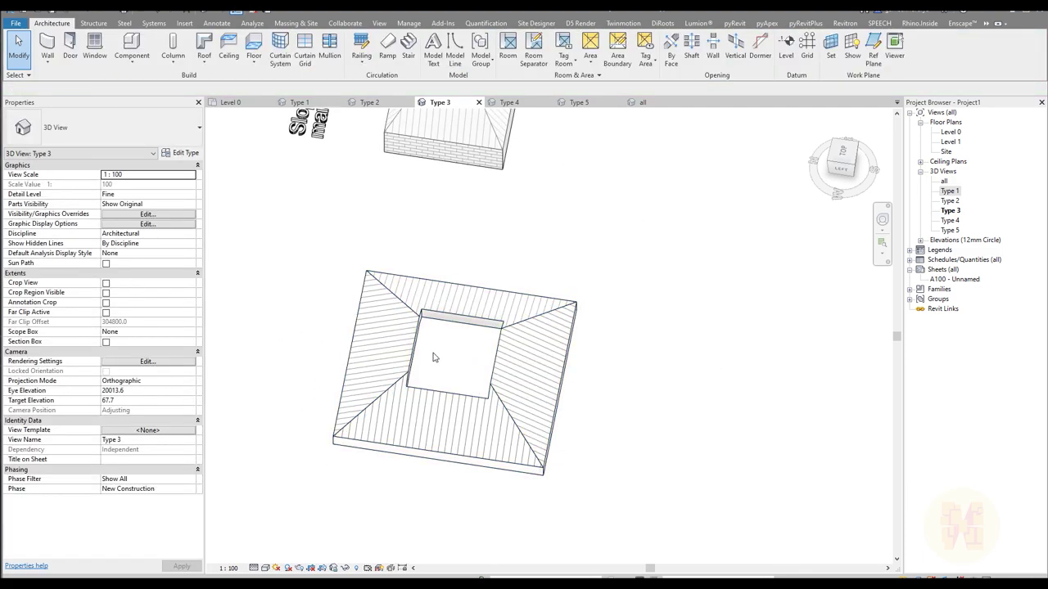
Step: Reopen the new roof's footprint, inspect the slope settings of its outer boundary lines, and finish the sketch
scroll(434, 357, up, 3)
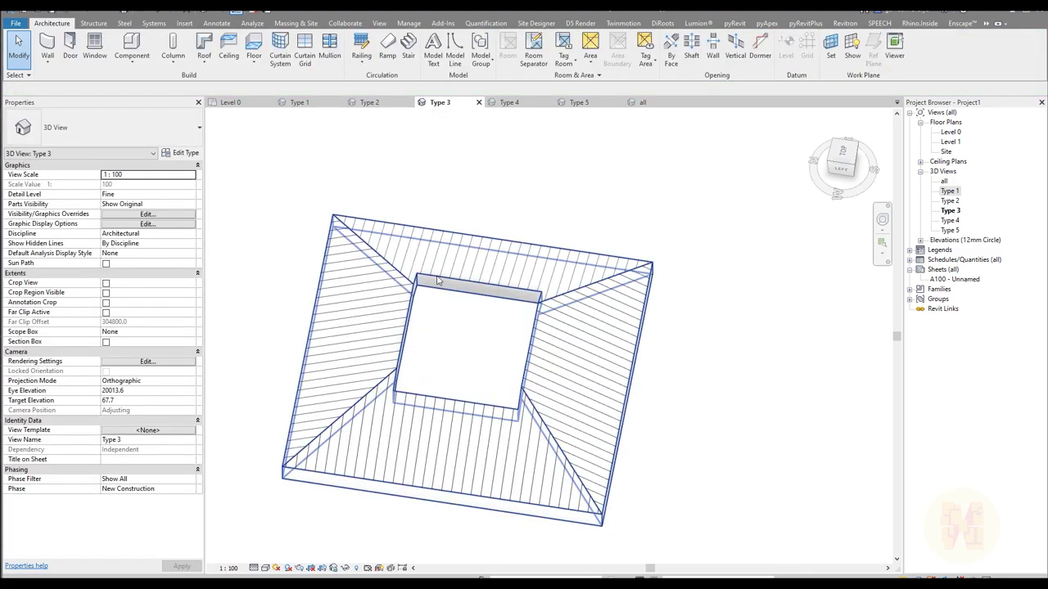
shift+middle_drag(593, 362, 618, 396)
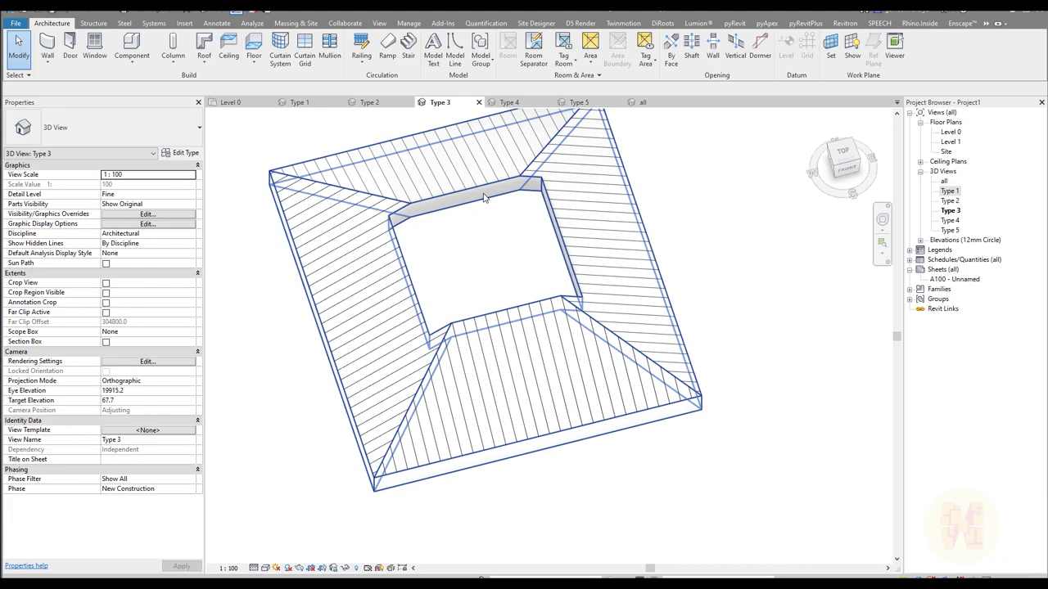
scroll(483, 198, down, 3)
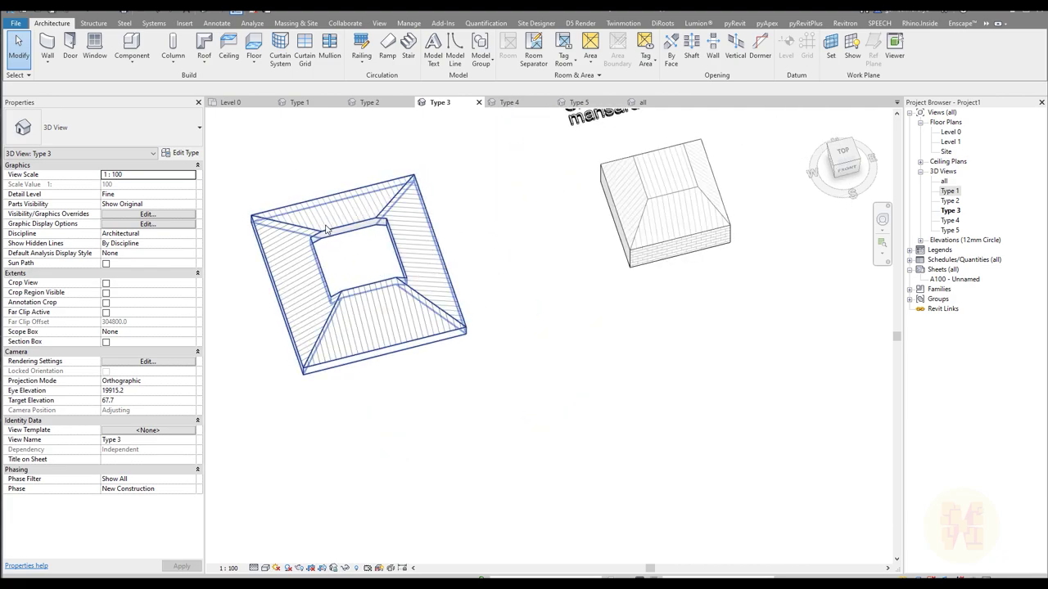
double_click(312, 285)
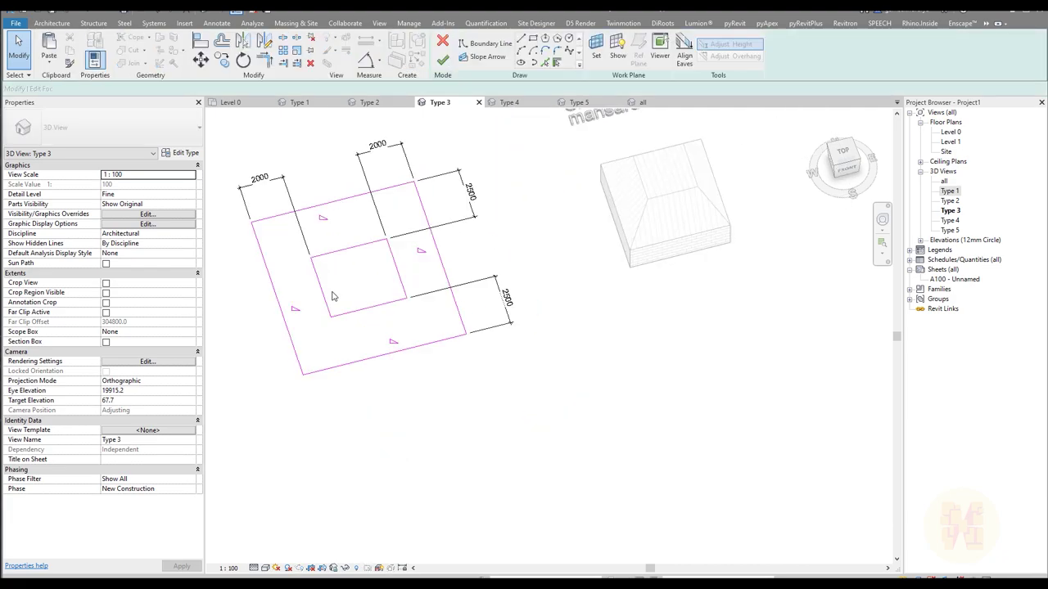
click(271, 277)
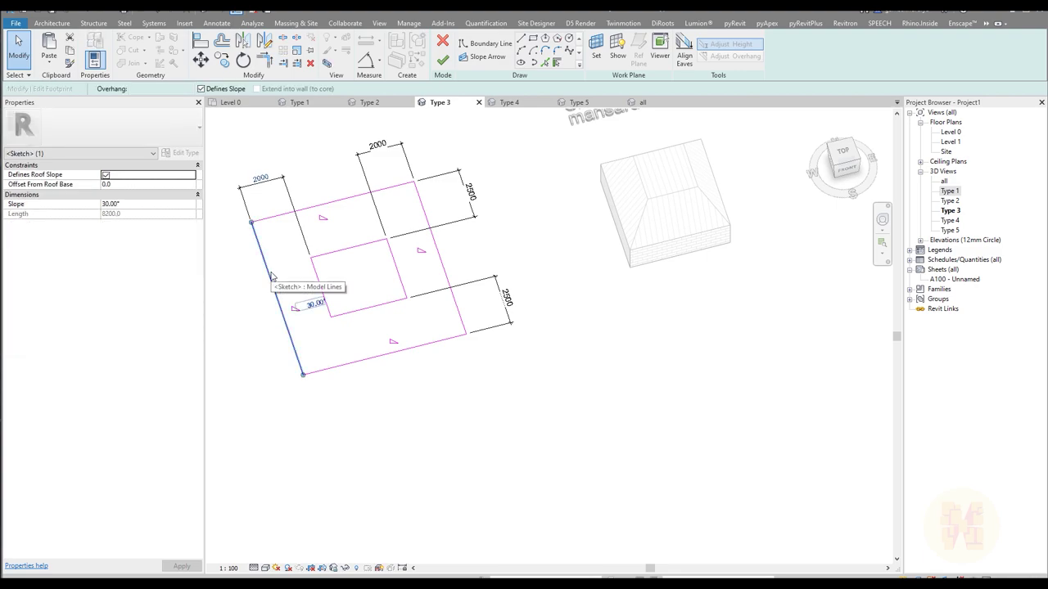
click(440, 256)
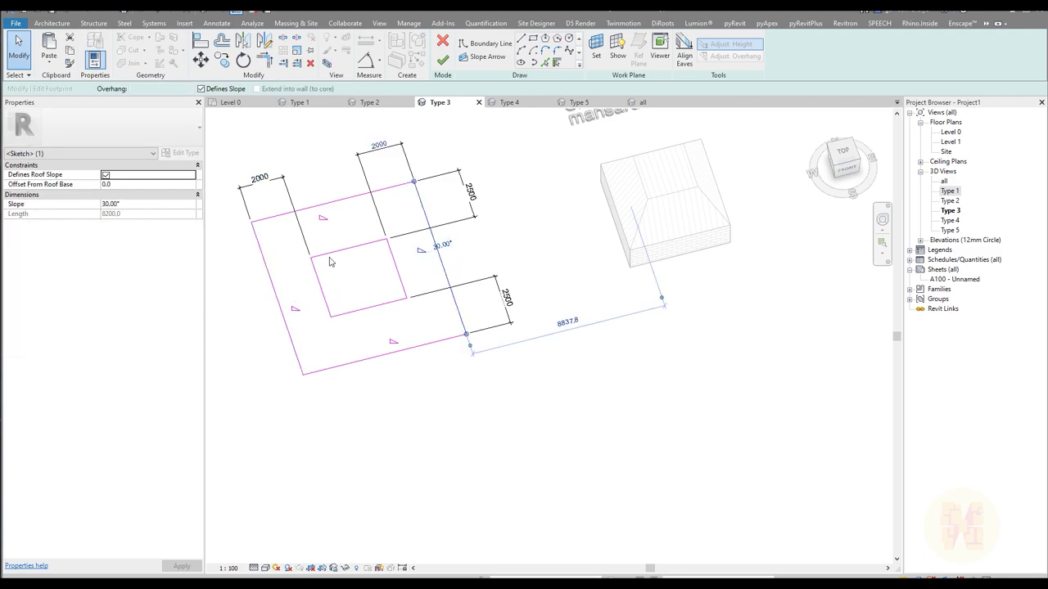
click(342, 200)
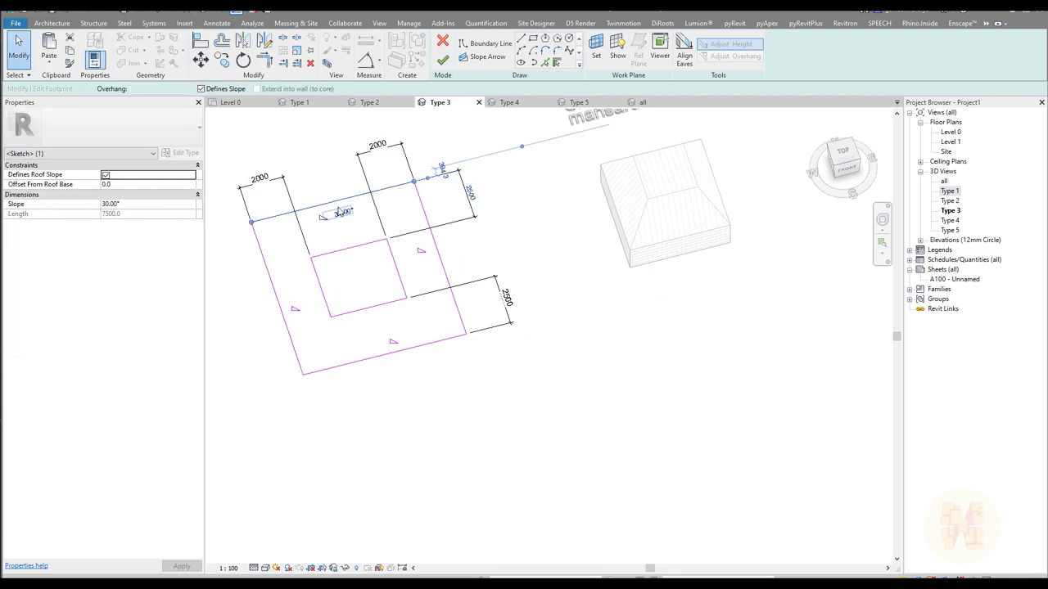
click(442, 23)
click(52, 23)
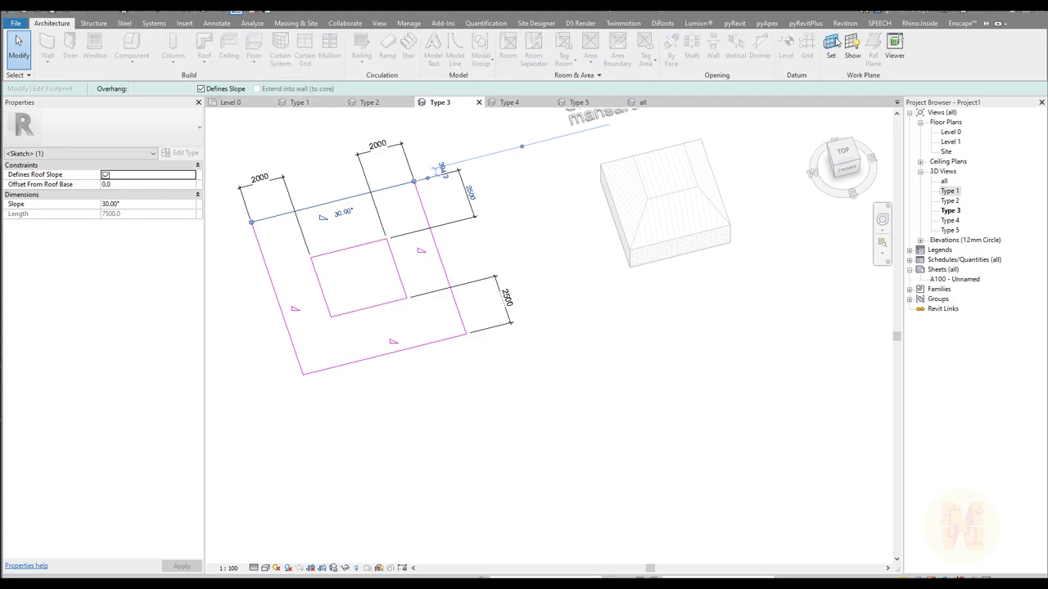
click(987, 23)
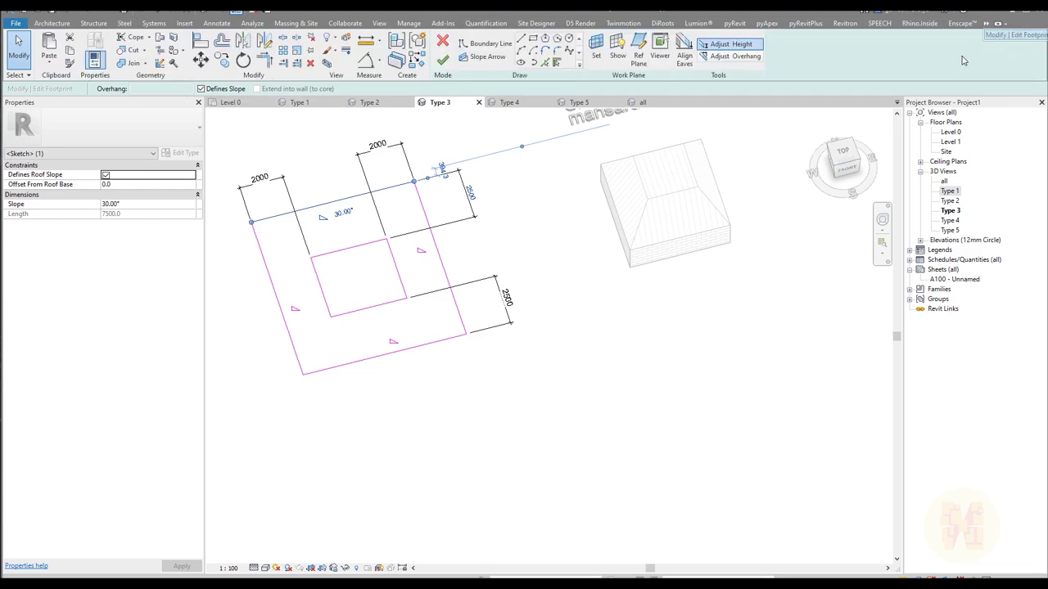
click(442, 60)
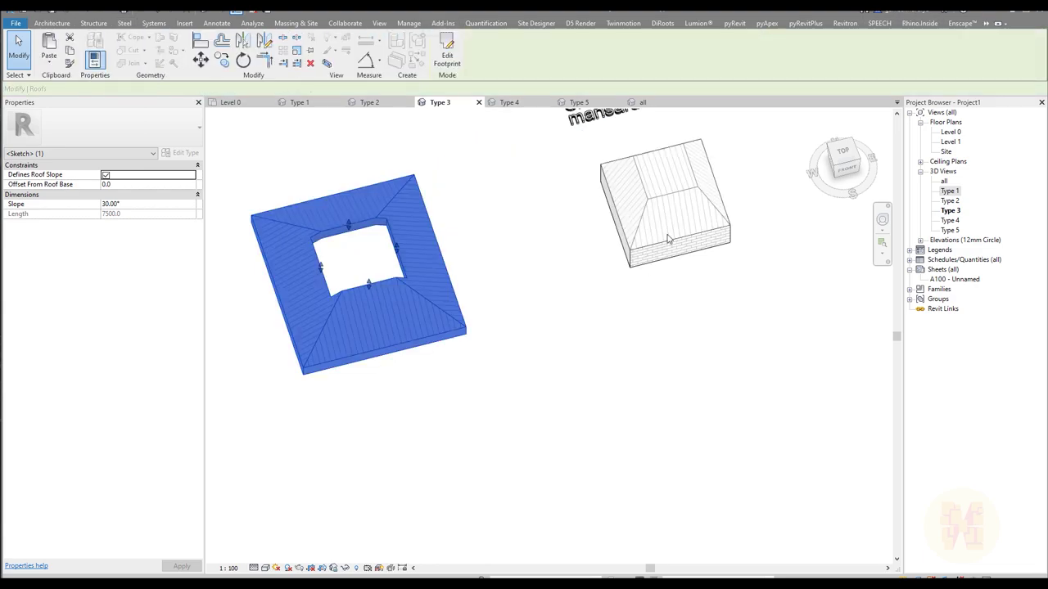
Step: Delete the existing by-face roof covering the mansard mass, leaving only the mass, and clear the selection
mouse_move(425, 270)
shift+middle_down()
mouse_move(367, 327)
mouse_move(492, 288)
mouse_move(608, 344)
shift+middle_up()
scroll(327, 323, up, 3)
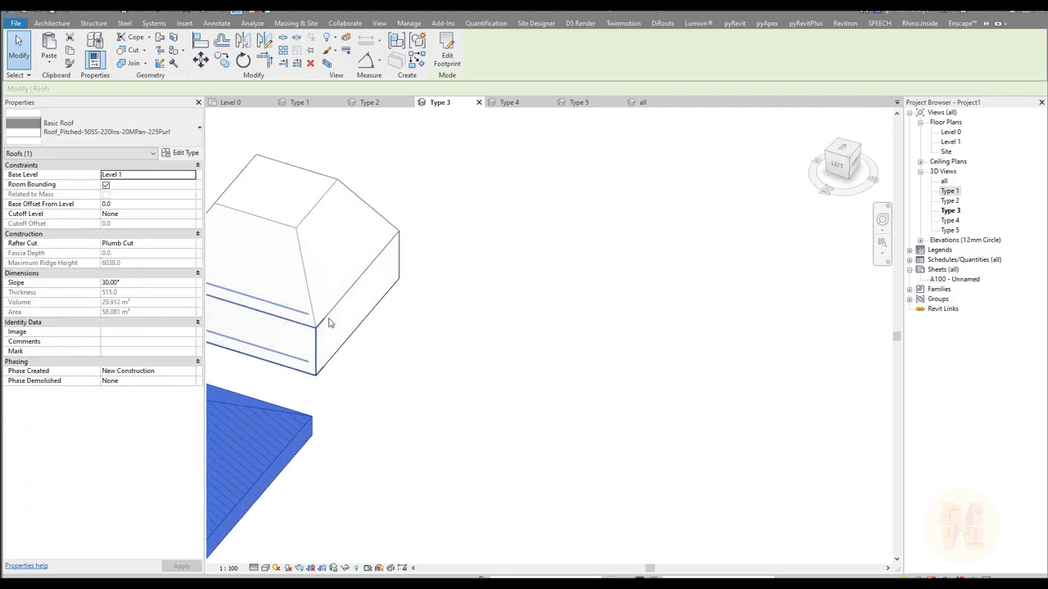
key(Tab)
click(366, 334)
key(Escape)
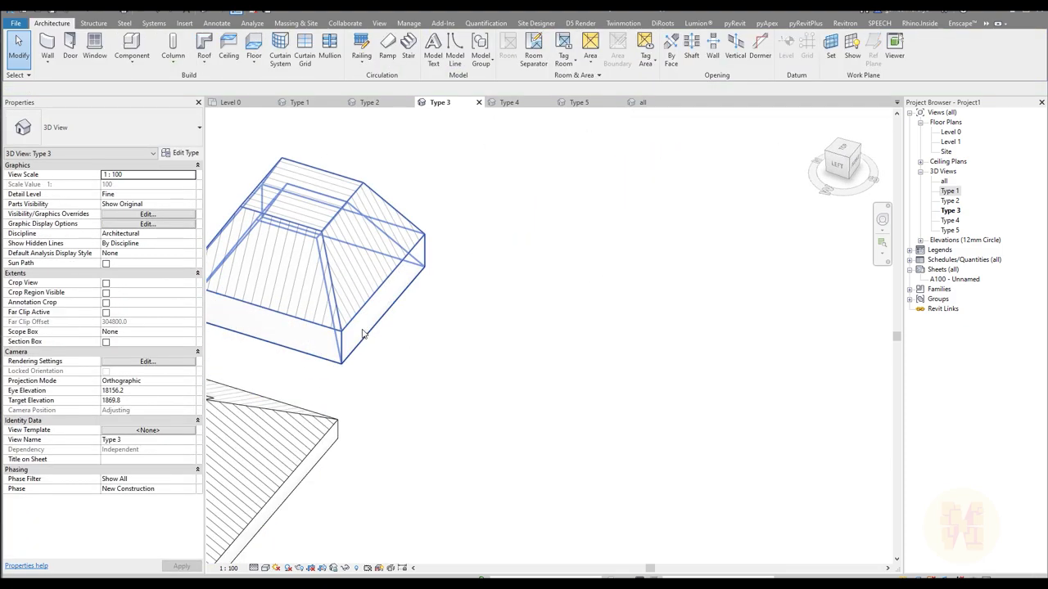
click(366, 331)
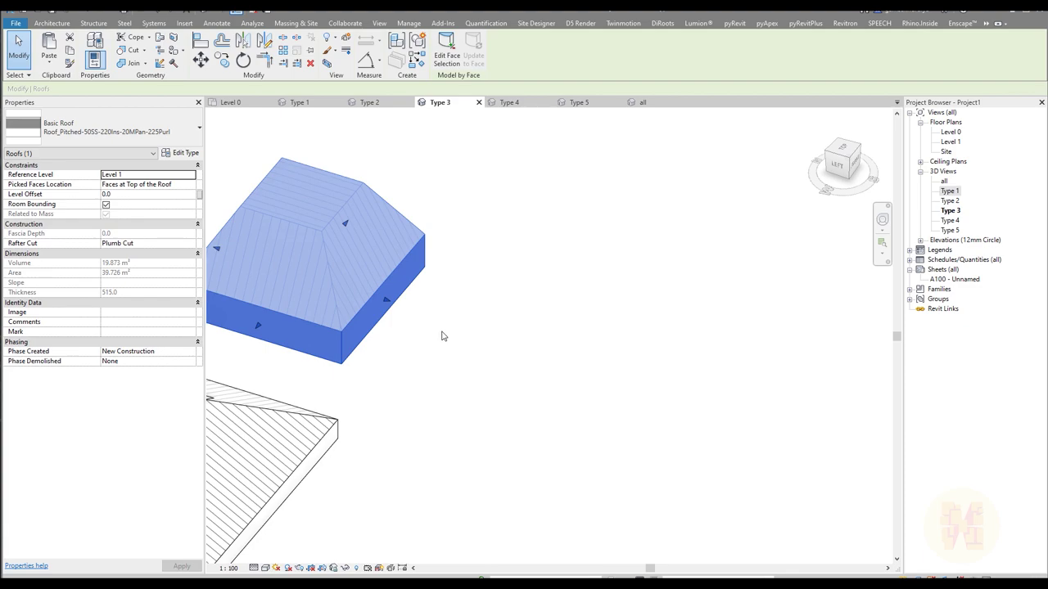
click(441, 335)
scroll(440, 335, down, 3)
click(352, 270)
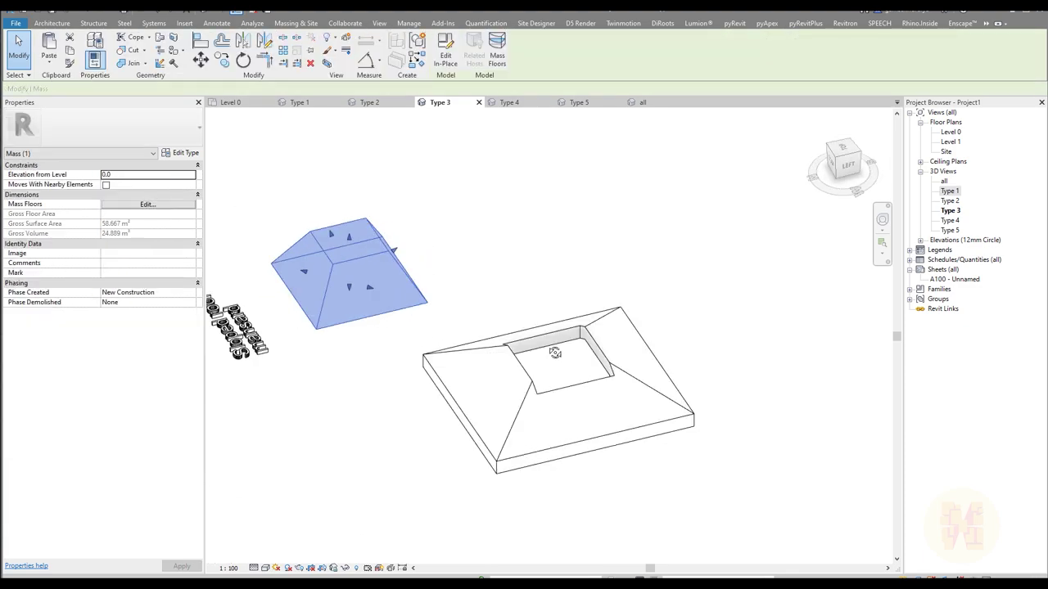
shift+middle_drag(555, 352, 628, 356)
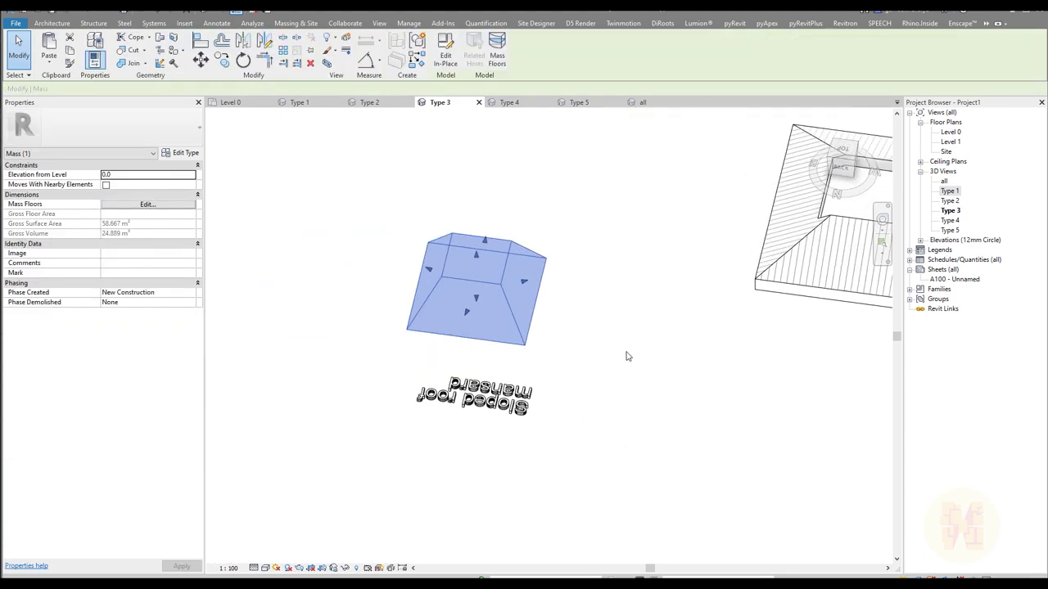
click(628, 356)
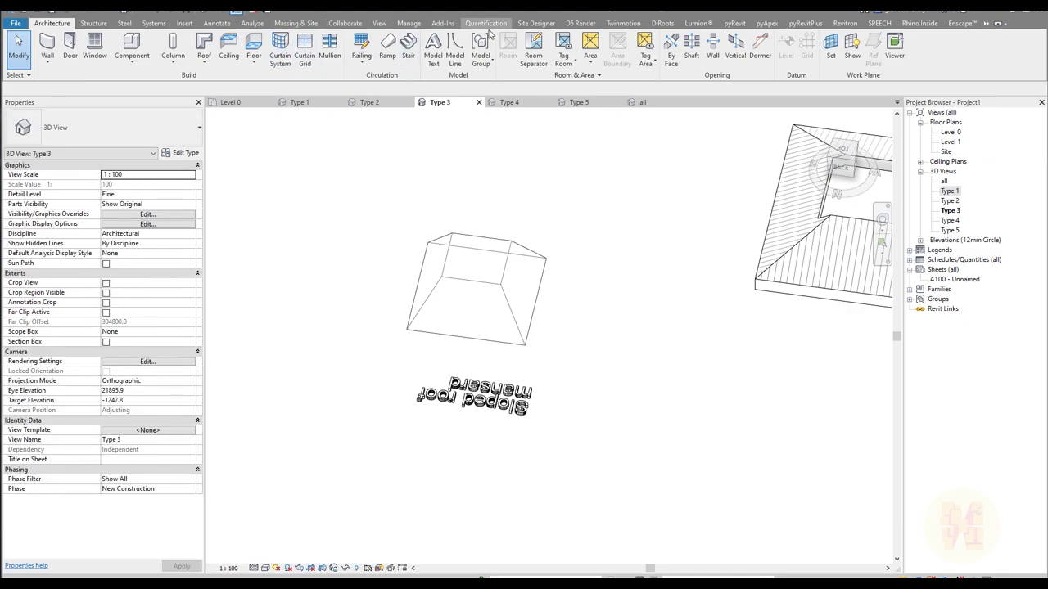
Step: Create a Roof_Pitched-50SS-220Ins-20MPan-225Purl roof by face on the mansard mass's four sloping faces, referenced to Level 1
click(295, 22)
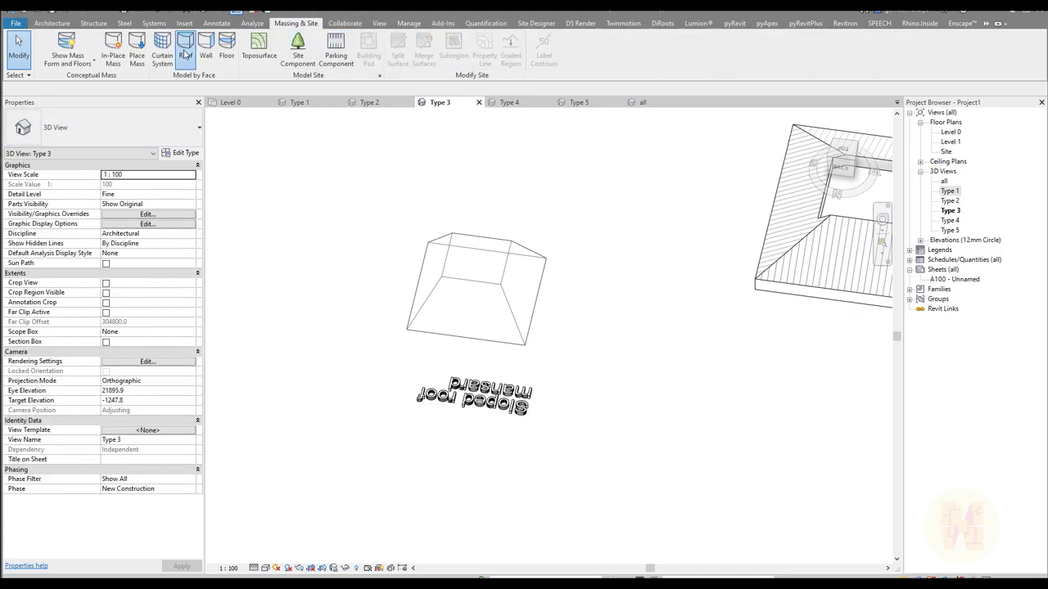
click(185, 54)
click(467, 315)
click(524, 291)
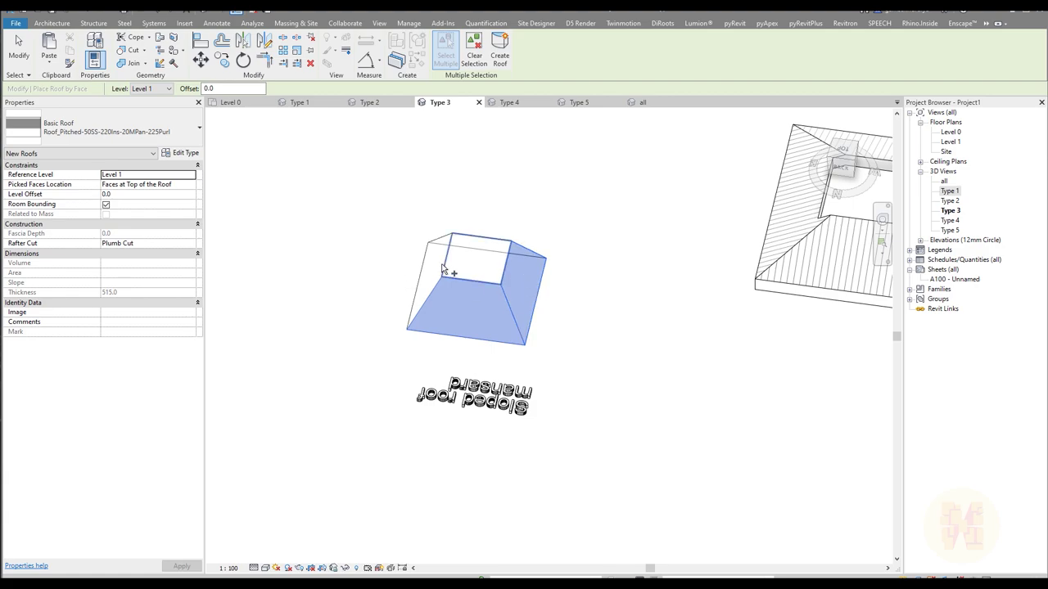
shift+middle_drag(442, 270, 455, 313)
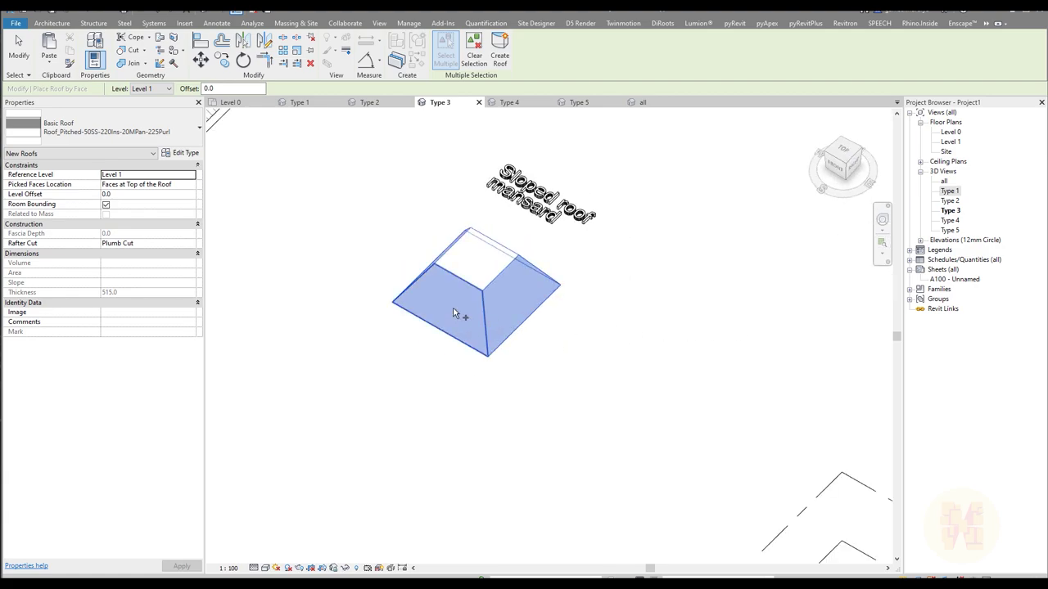
click(499, 55)
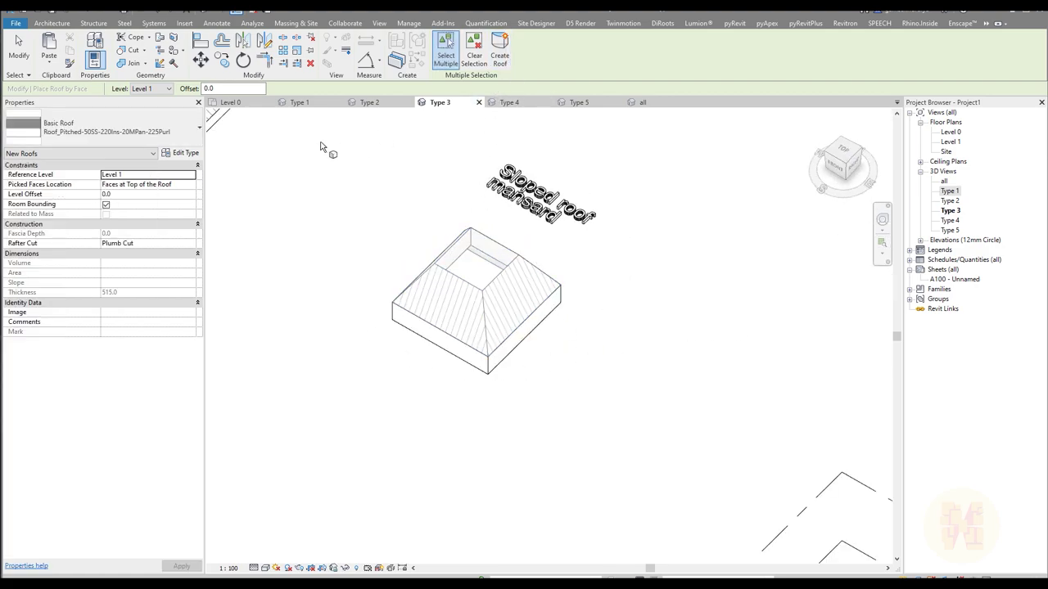
click(292, 27)
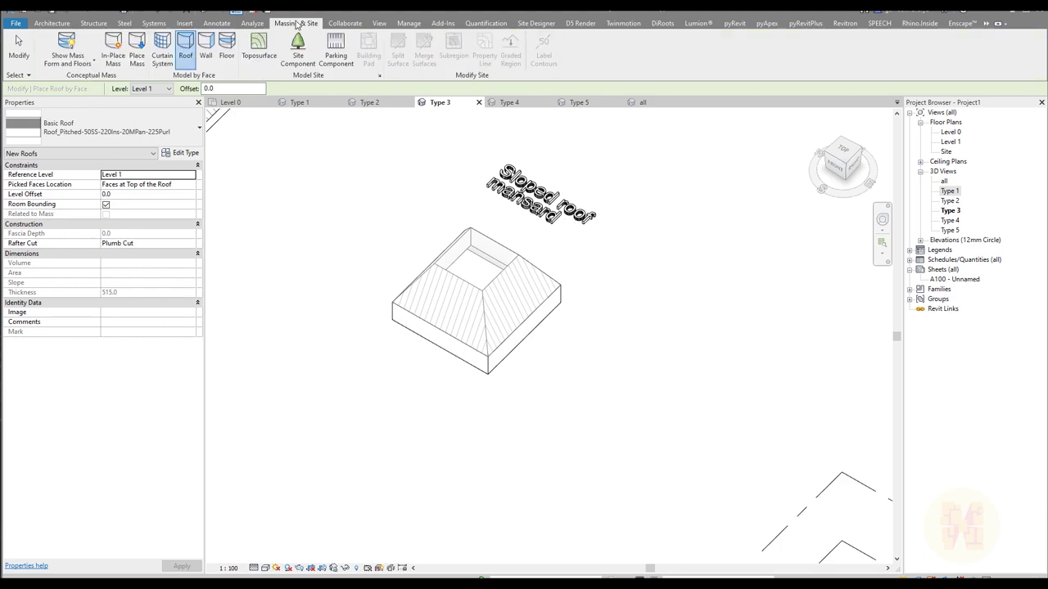
click(206, 49)
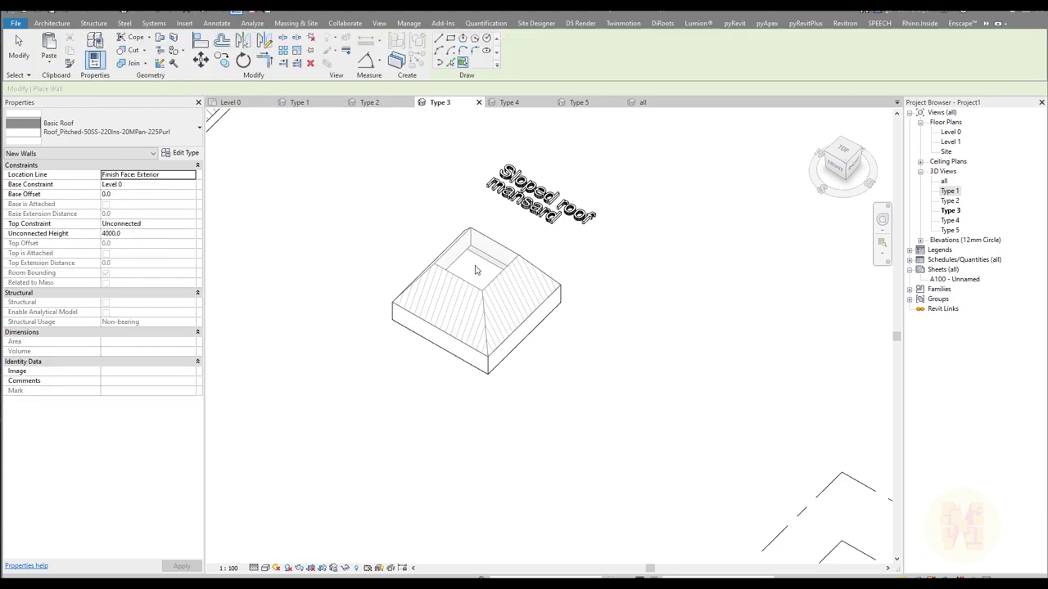
key(Escape)
key(Escape)
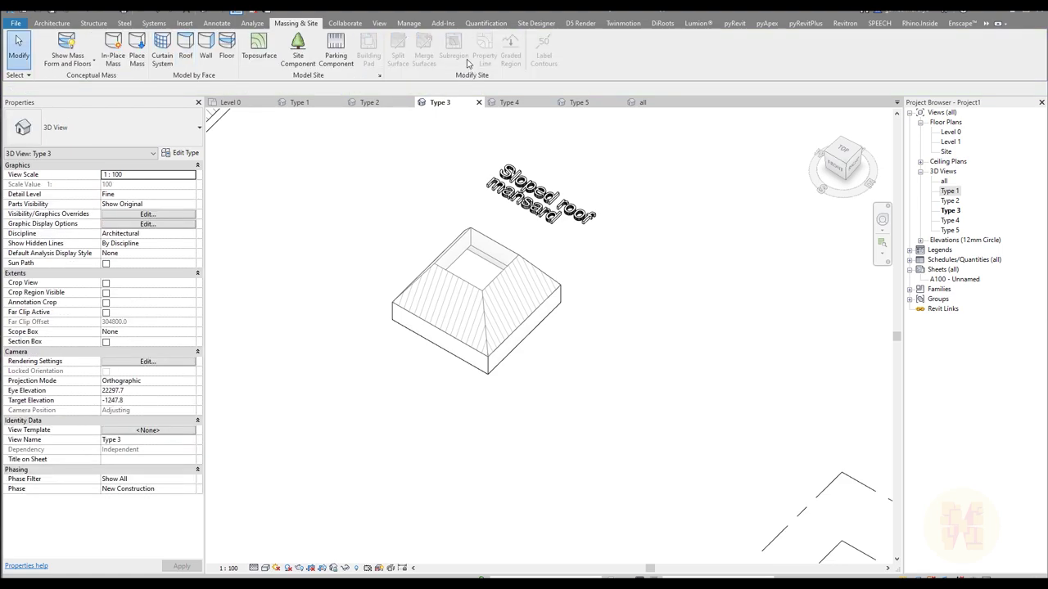
Step: Create a second roof by face on the mansard mass's flat top face with the same pitched roof type
click(186, 49)
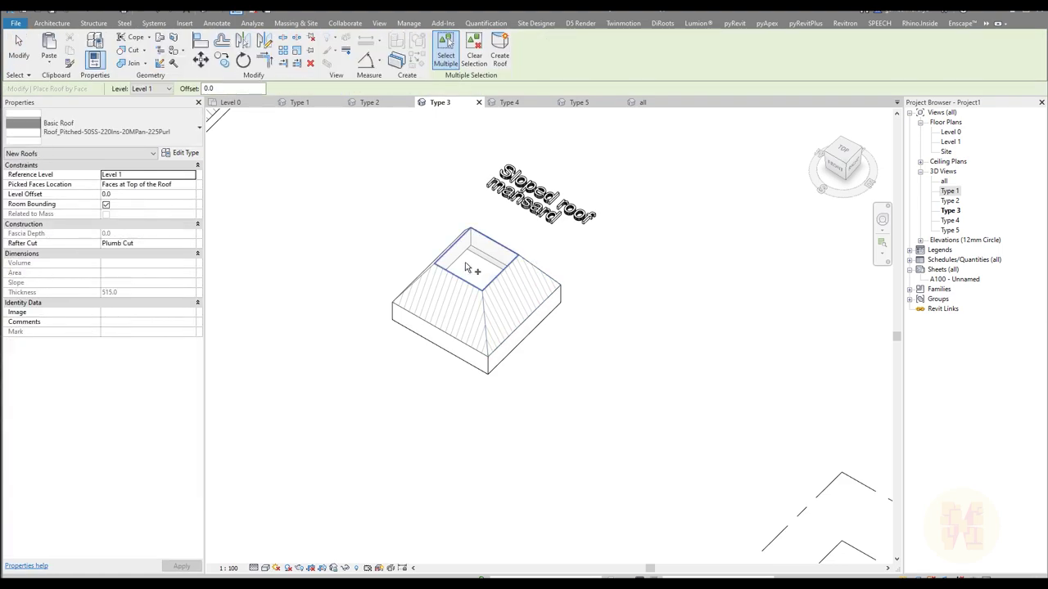
click(465, 262)
click(499, 57)
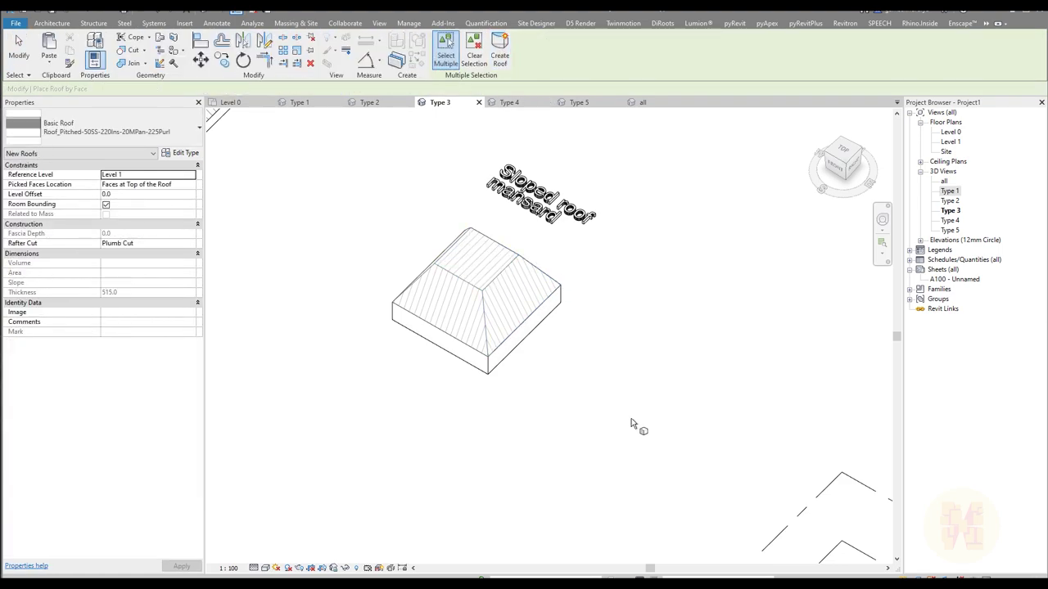
key(Escape)
key(Escape)
scroll(561, 345, down, 3)
shift+middle_drag(560, 345, 536, 367)
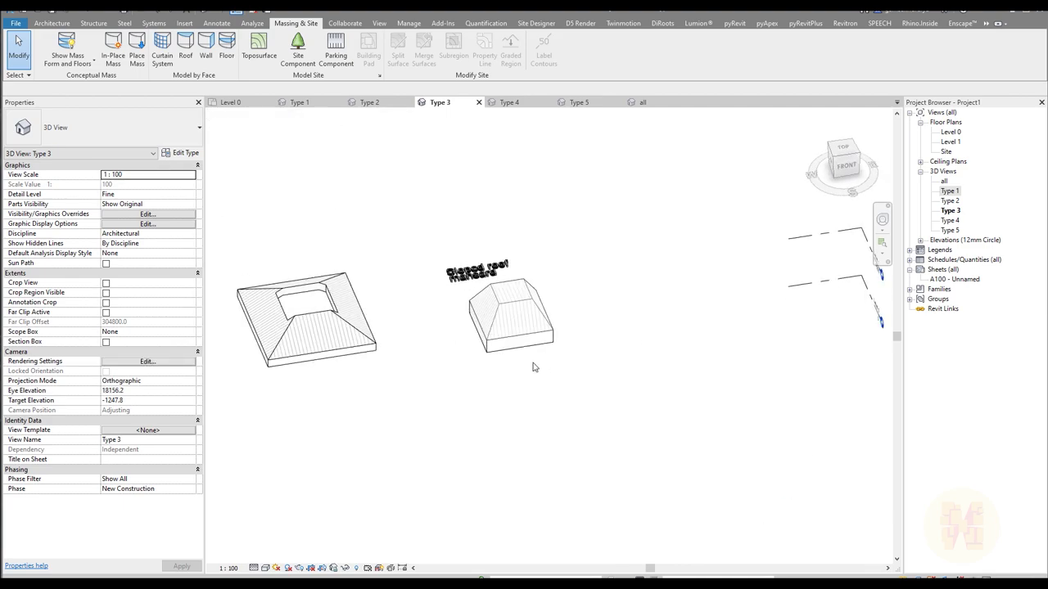
Step: Try to reshape the mansard mass by pulling one of its side shape handles outward, and cancel the change
click(524, 319)
click(576, 381)
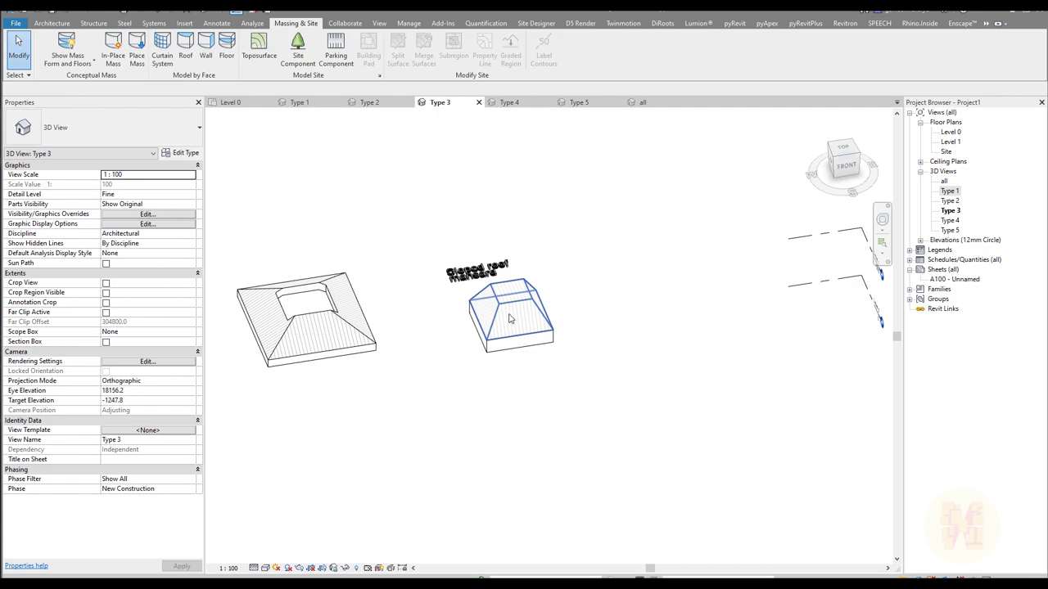
click(509, 319)
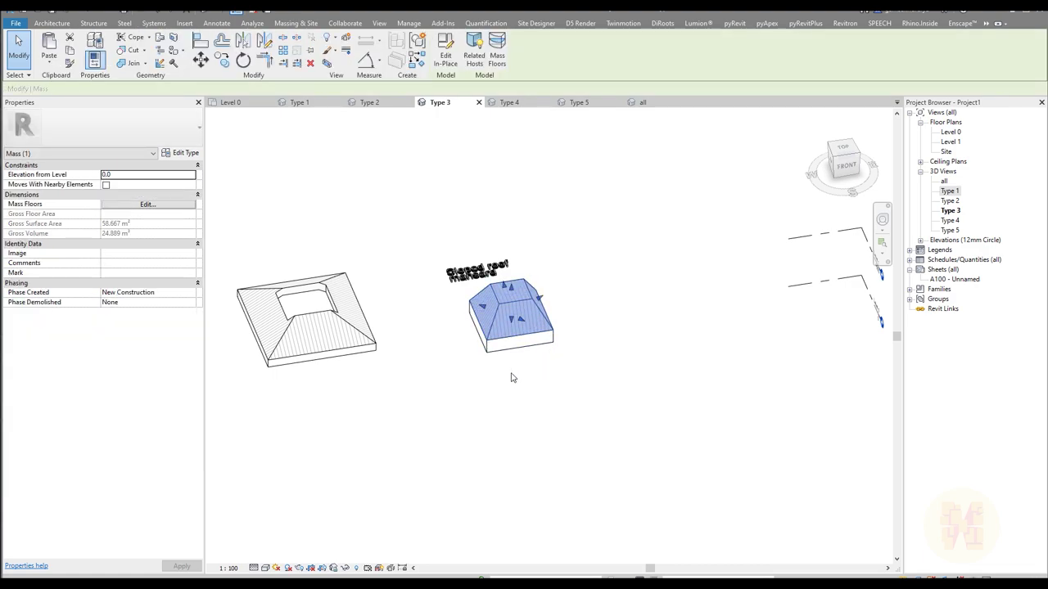
shift+middle_drag(532, 373, 555, 318)
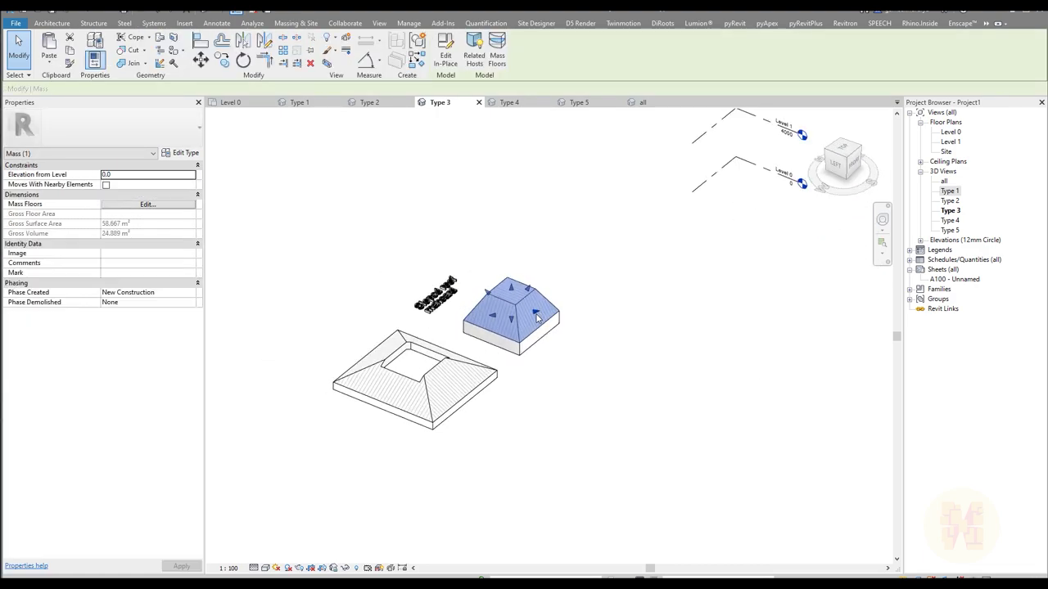
drag(609, 370, 674, 431)
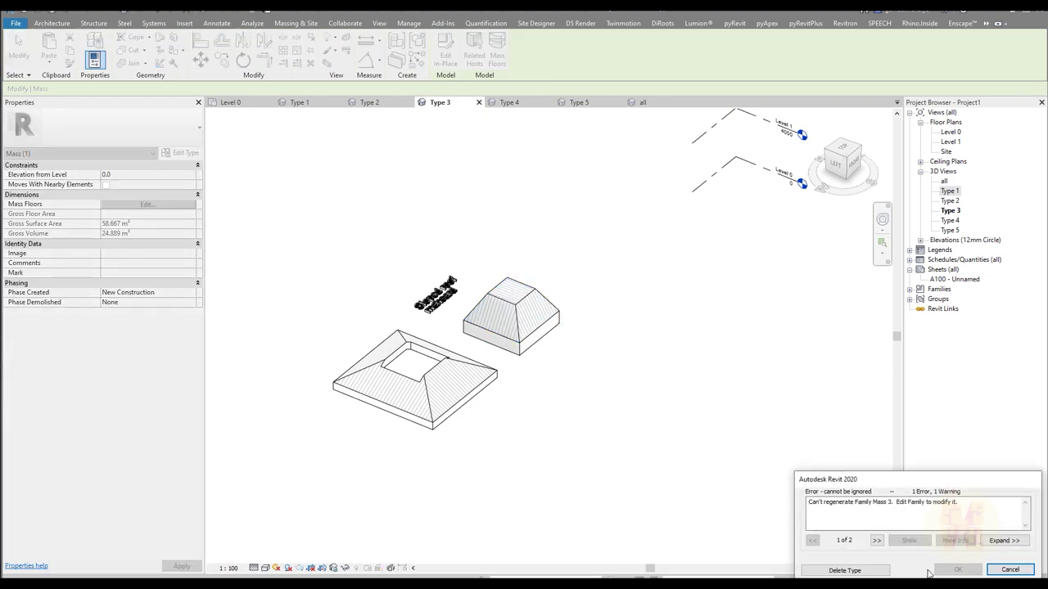
click(1009, 570)
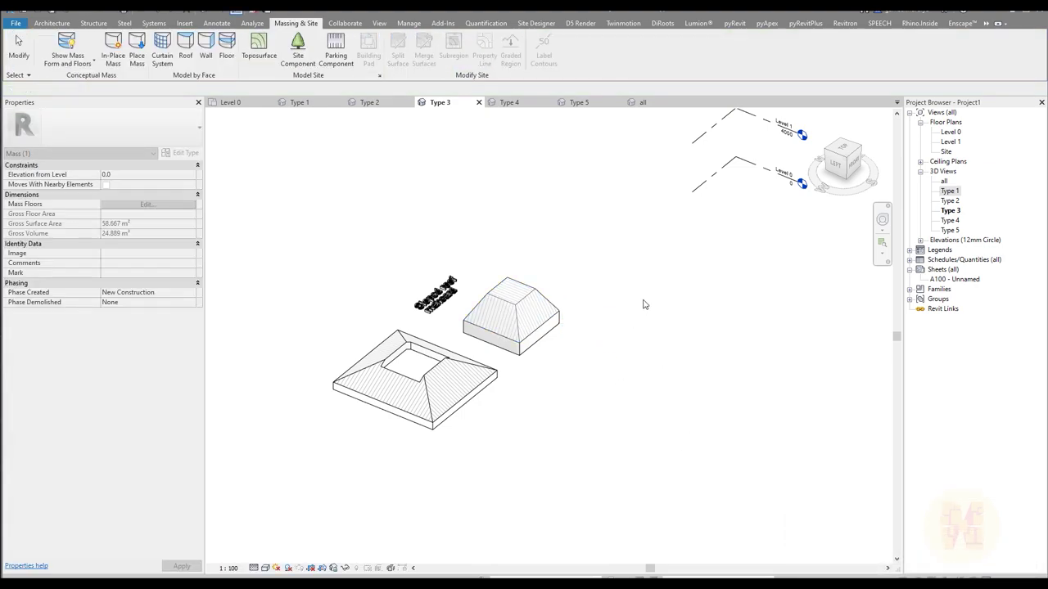
Step: Delete the side-face roof and the top-face roof from the mansard mass
scroll(447, 329, up, 3)
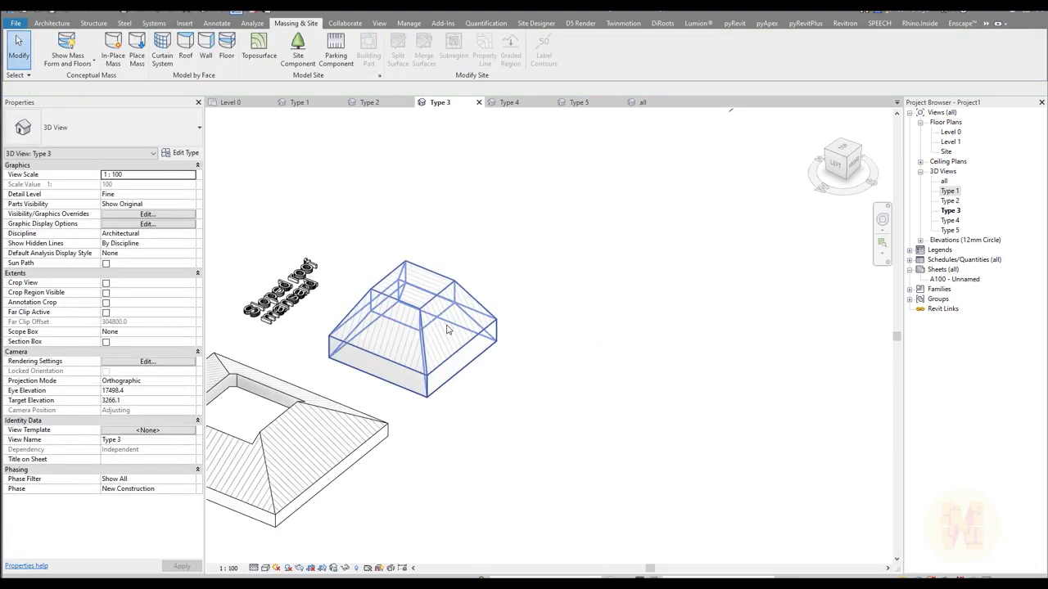
click(447, 330)
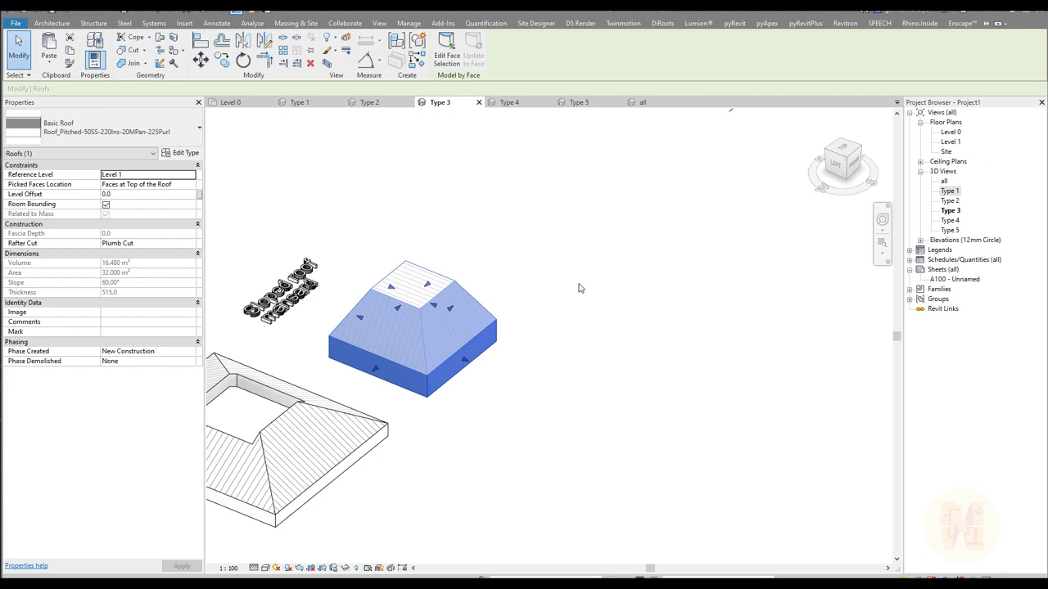
key(Escape)
click(441, 370)
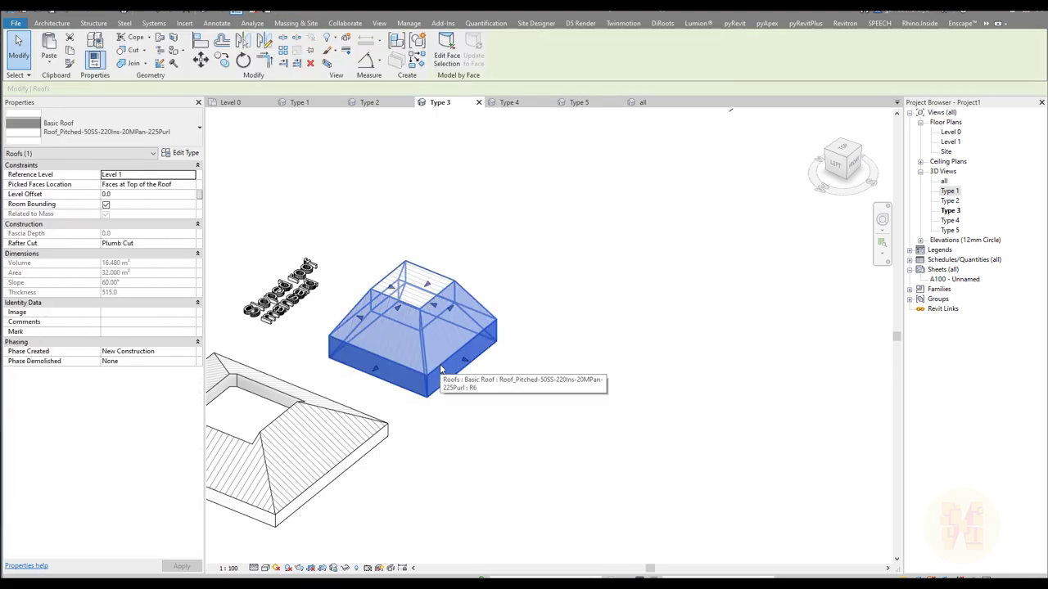
key(Escape)
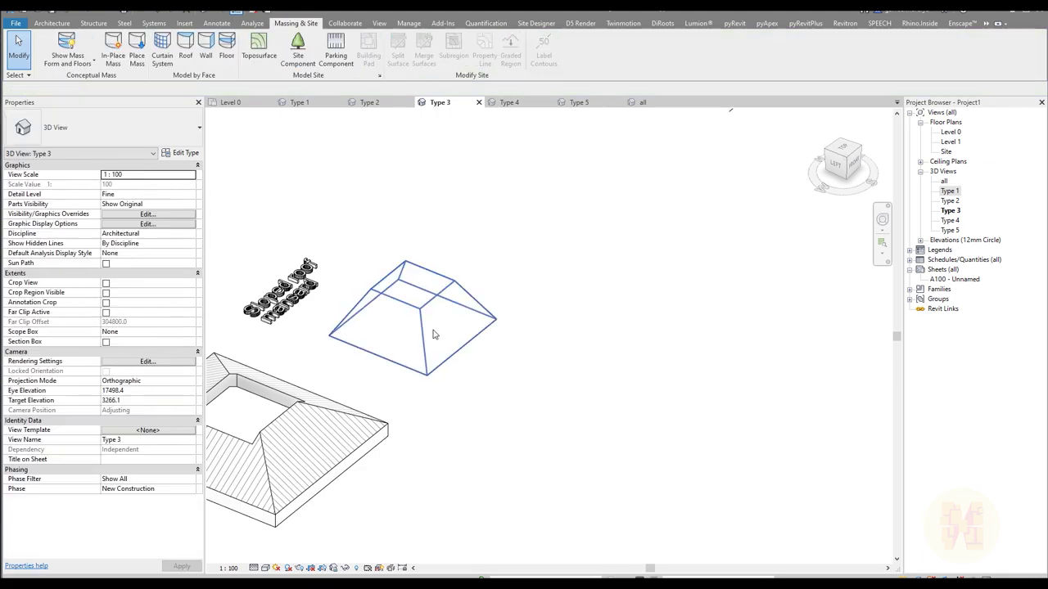
Step: Open the mansard mass for in-place editing and inspect the void form element that cuts its sides
click(425, 295)
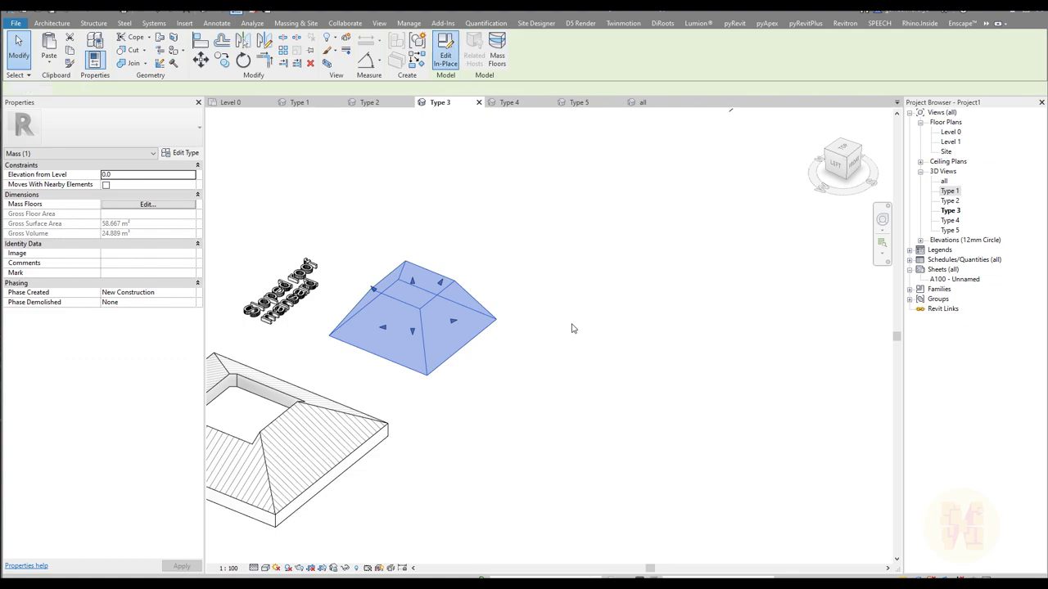
double_click(447, 327)
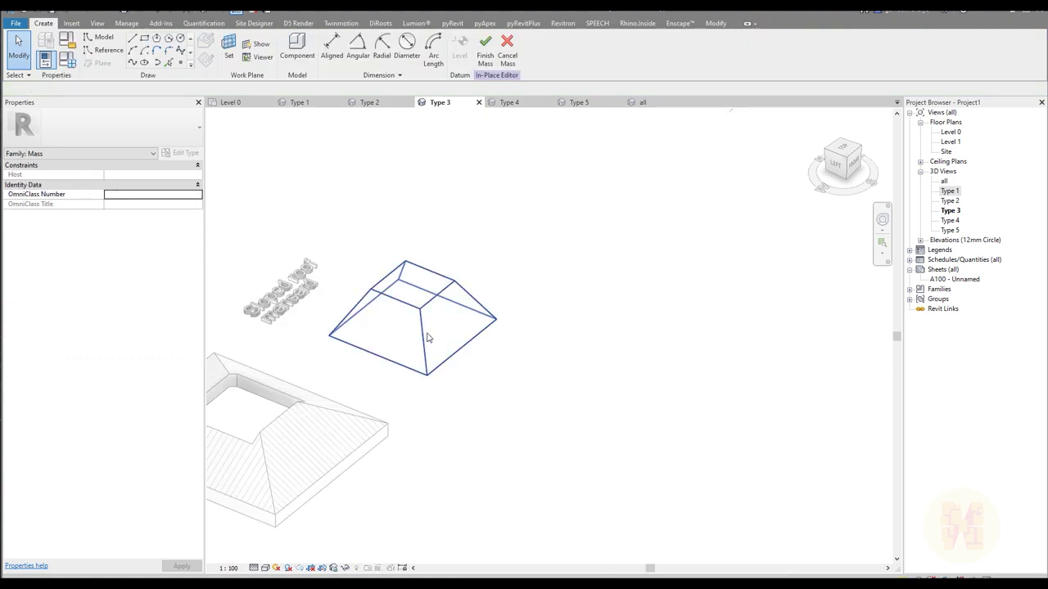
click(427, 347)
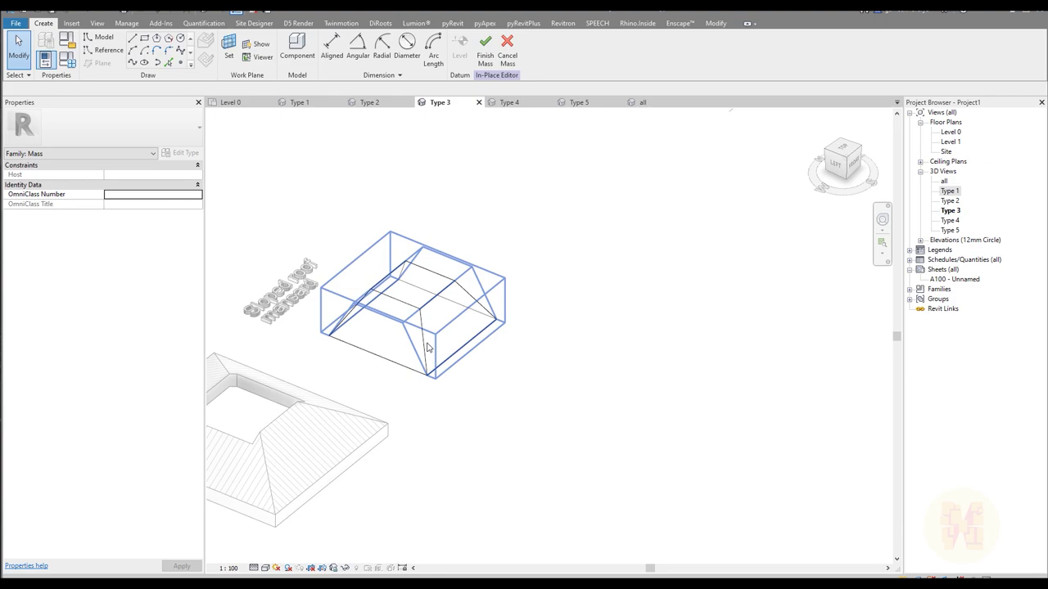
click(428, 347)
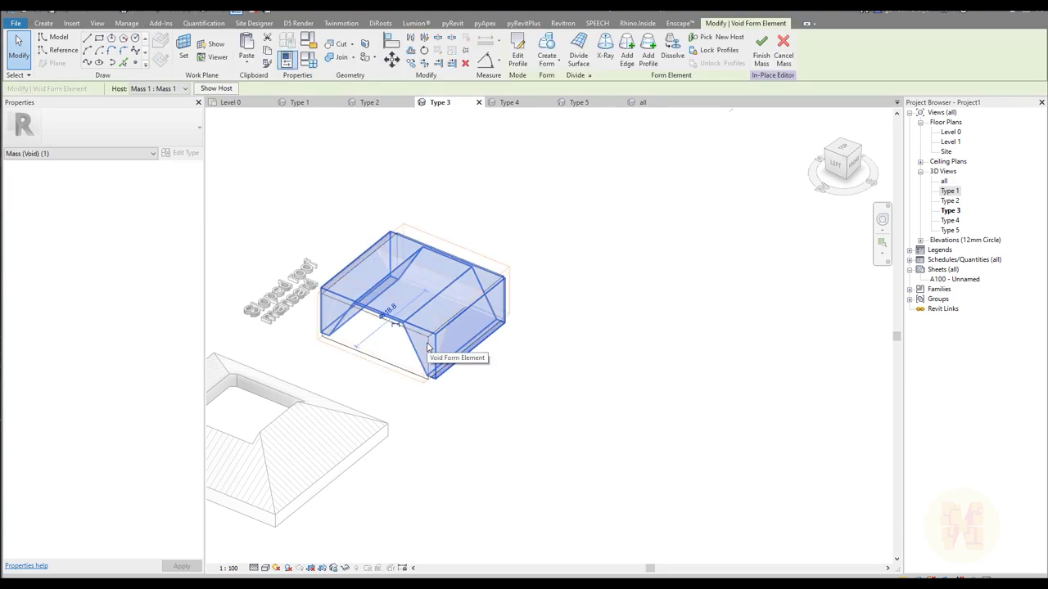
scroll(505, 273, up, 2)
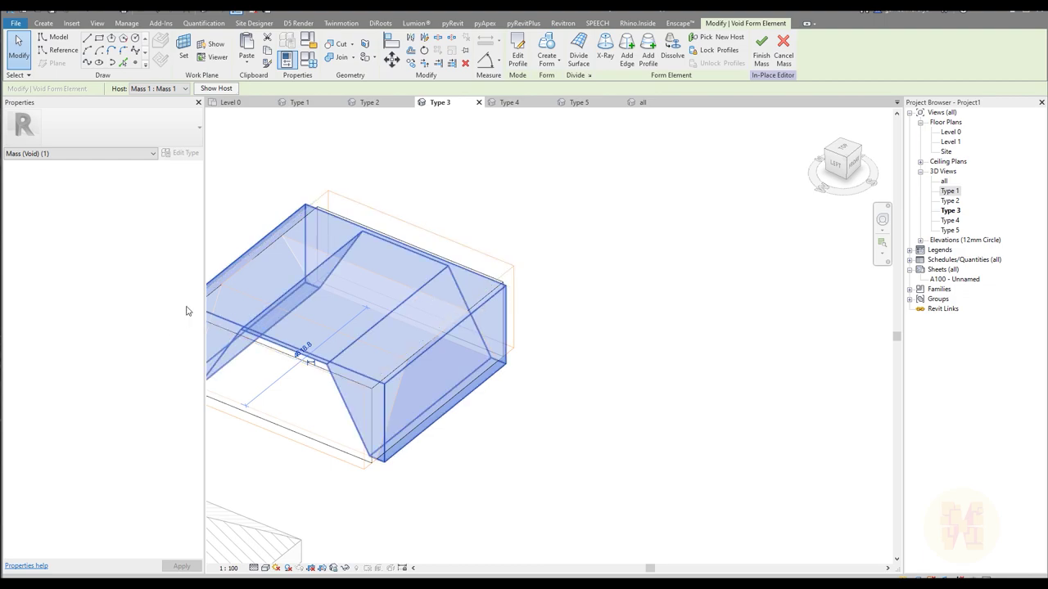
click(533, 487)
Step: Pull the mansard mass's sloping side face outward, delete the conflicting instances and finish the mass
click(429, 360)
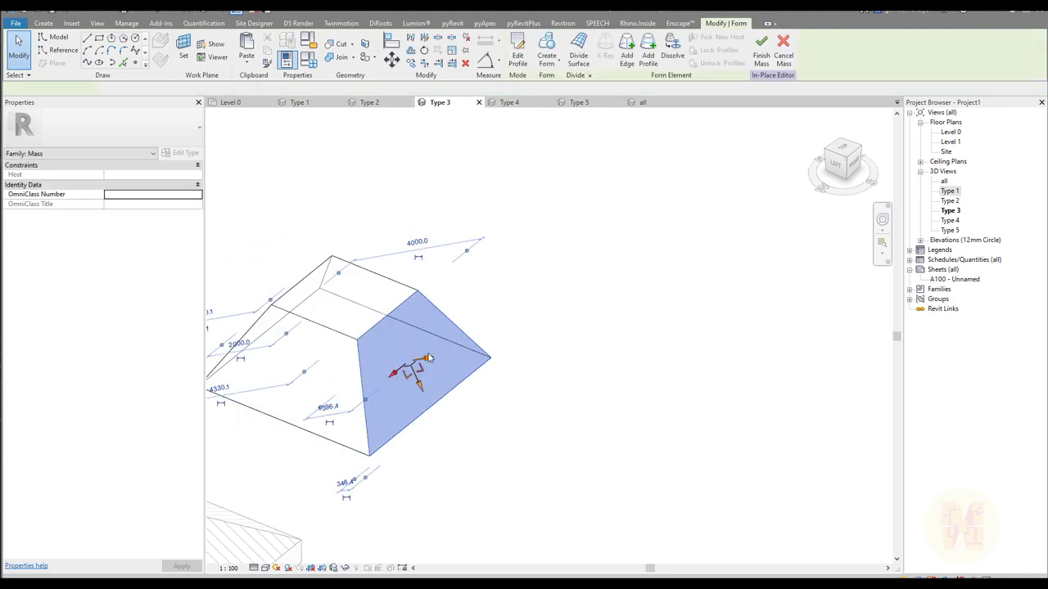
drag(429, 364, 496, 362)
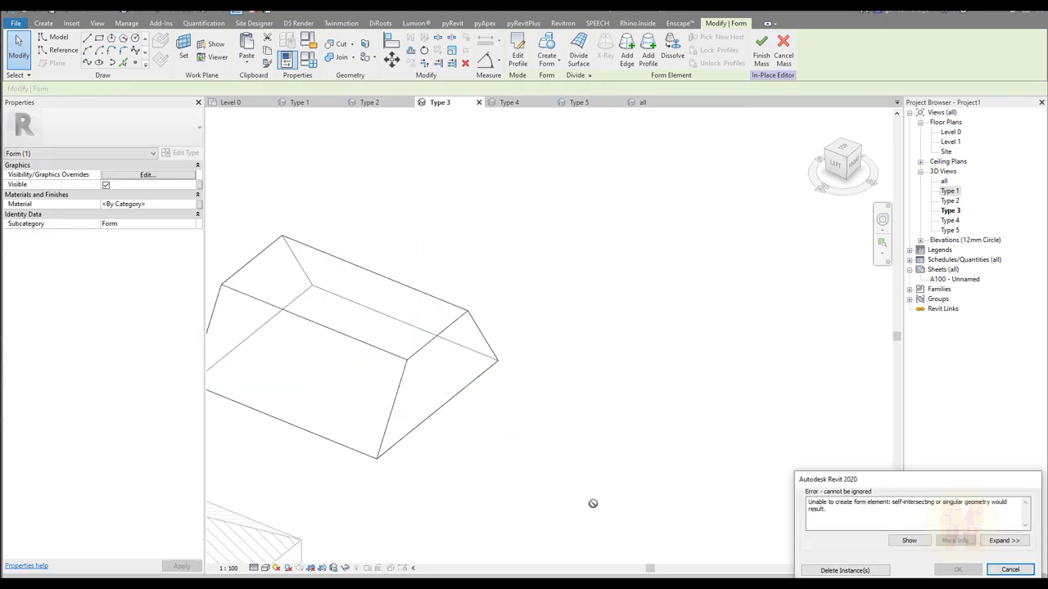
click(845, 570)
shift+middle_drag(697, 385, 483, 319)
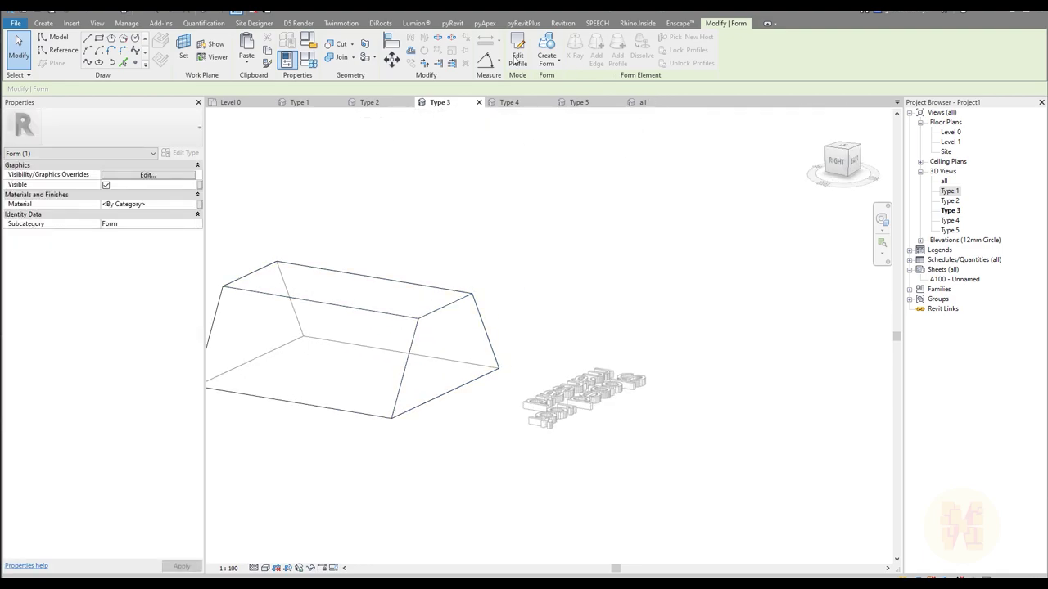
key(Escape)
click(514, 56)
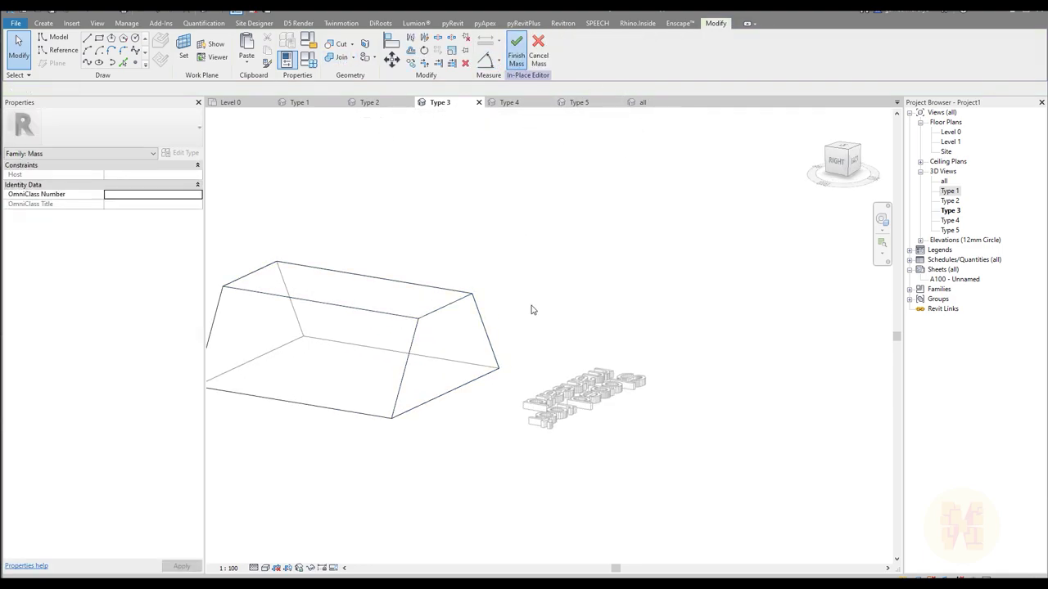
Step: Create a Roof_Pitched-50SS-220Ins-20MPan-225Purl roof by face on the reshaped mass's two long sloping faces and flat top, referenced to Level 1
scroll(585, 386, down, 3)
shift+middle_drag(584, 385, 524, 327)
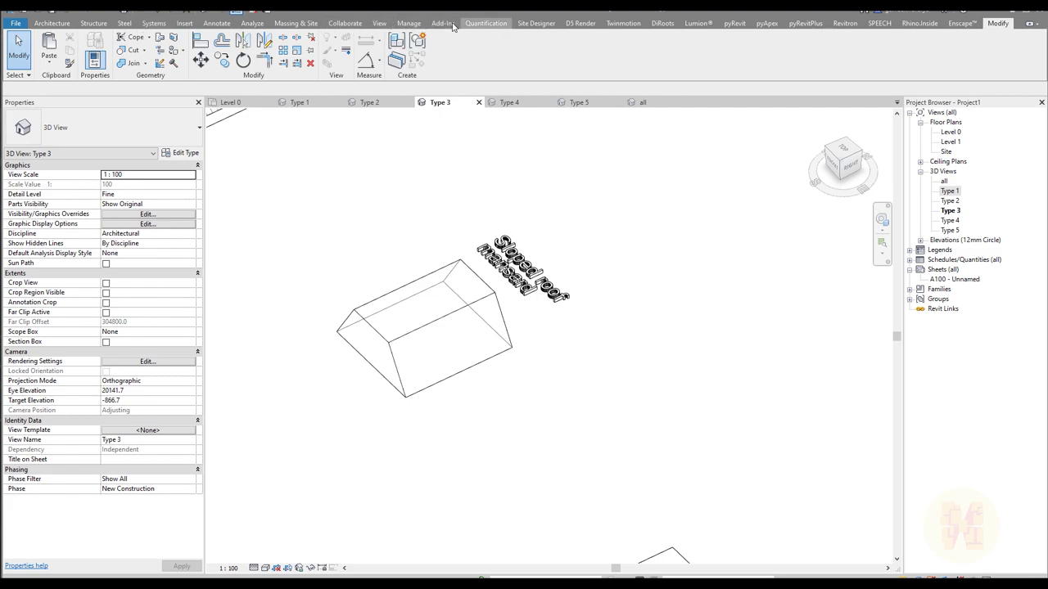
click(297, 24)
click(186, 46)
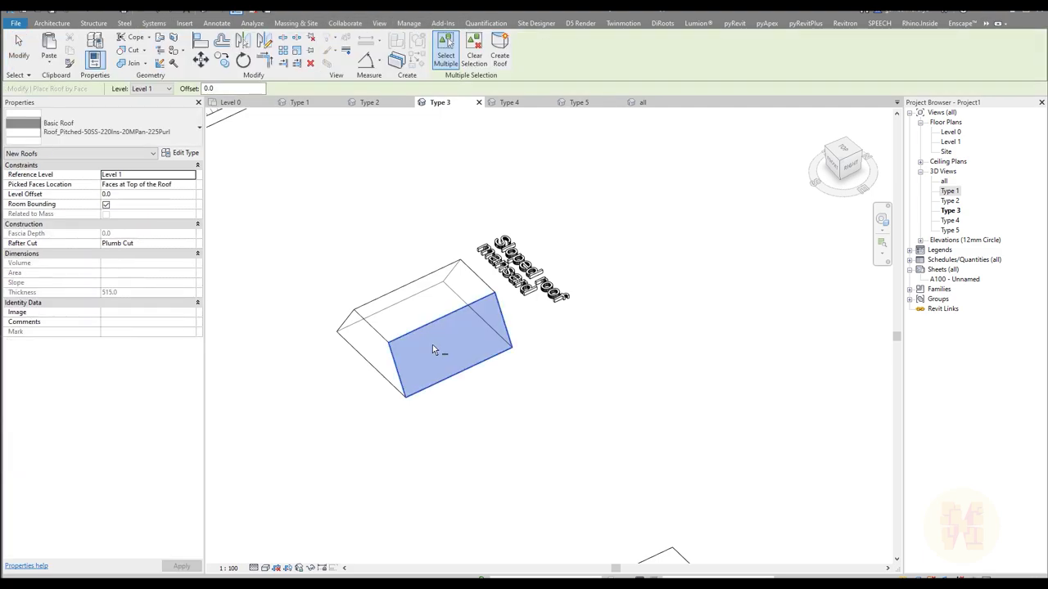
click(432, 345)
shift+middle_drag(363, 393, 519, 381)
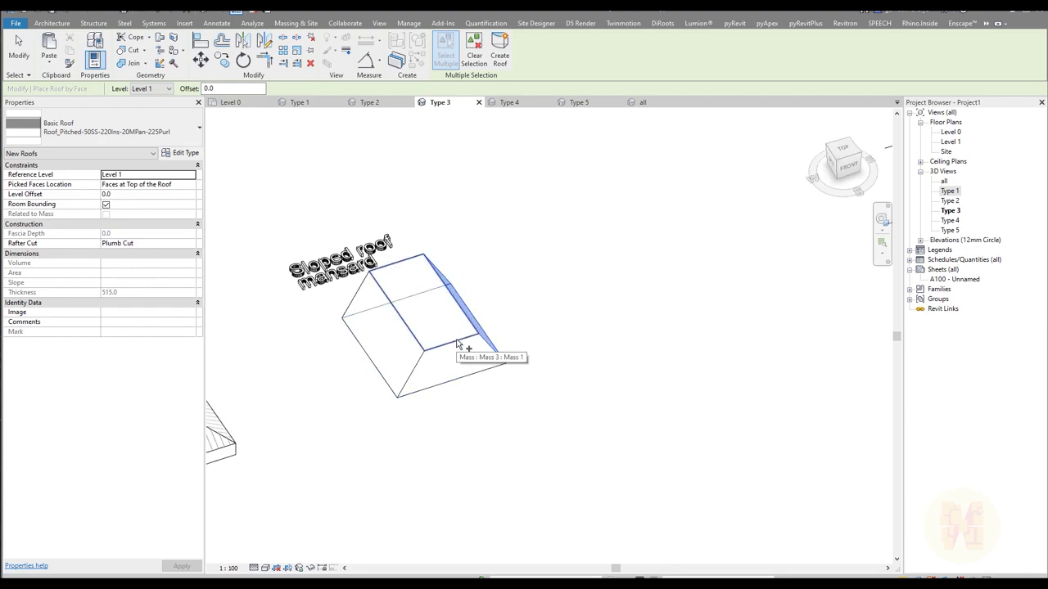
shift+middle_drag(410, 351, 583, 370)
key(Escape)
Step: Examine the open-ended roof beside the footprint mansard roof from several sides, and open the Type 4 view
shift+middle_drag(658, 474, 573, 458)
scroll(477, 468, down, 2)
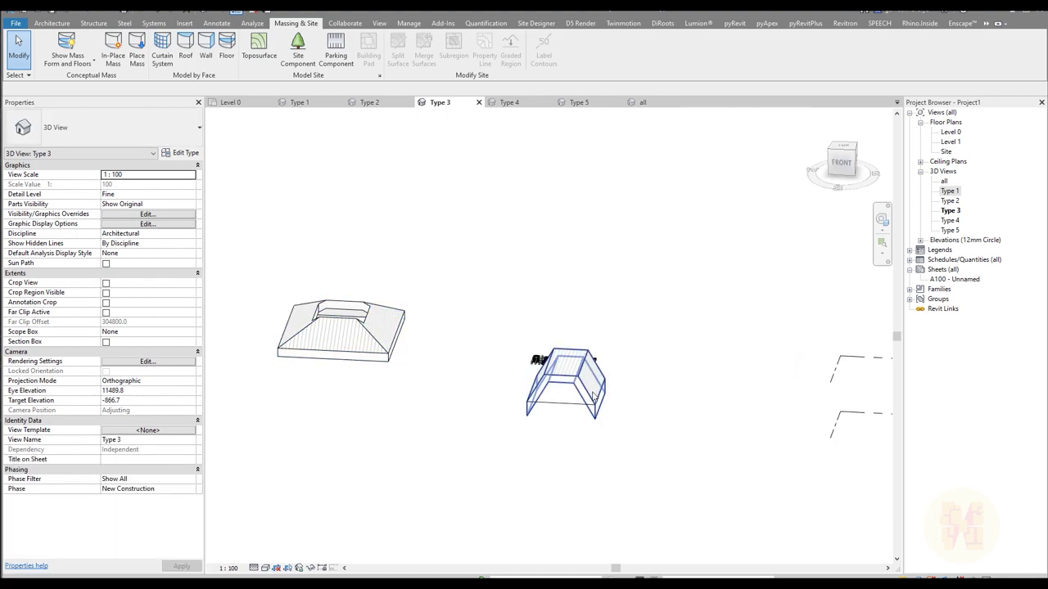
mouse_move(527, 434)
shift+middle_down()
mouse_move(480, 440)
mouse_move(524, 434)
shift+middle_up()
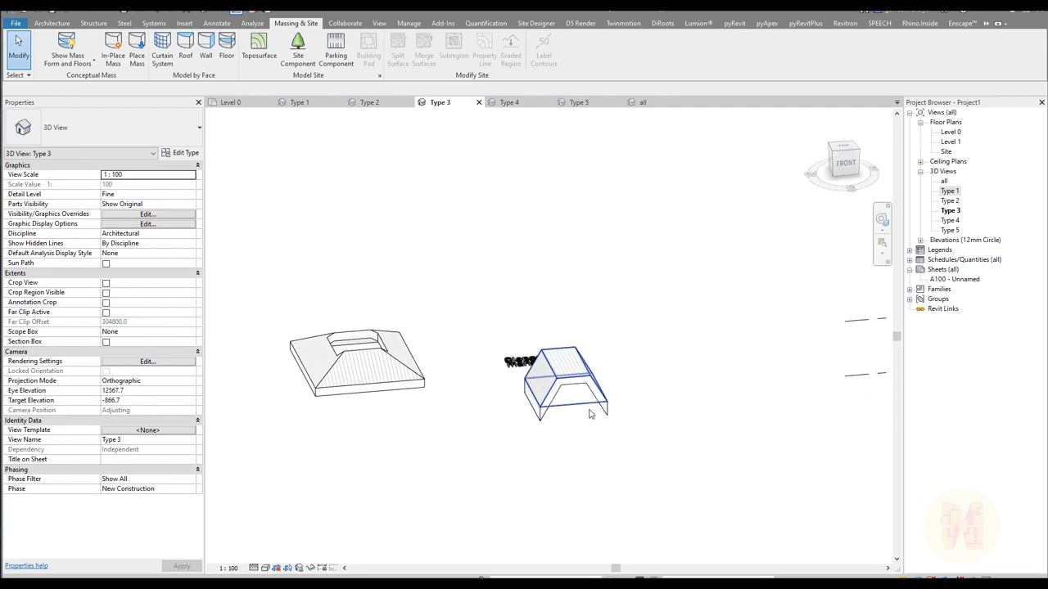
shift+middle_drag(584, 451, 598, 480)
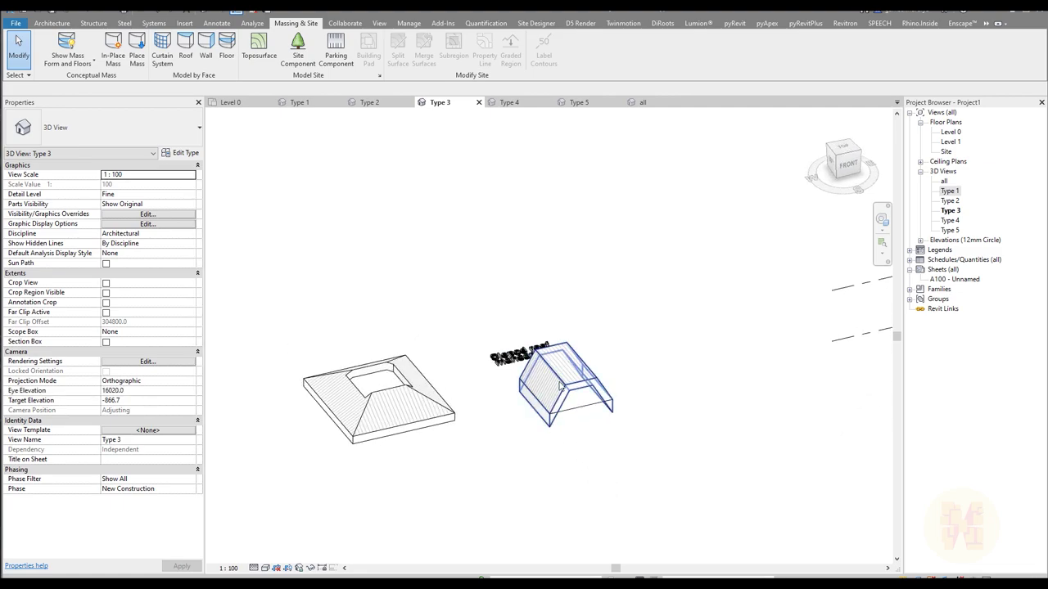
shift+middle_drag(435, 362, 532, 305)
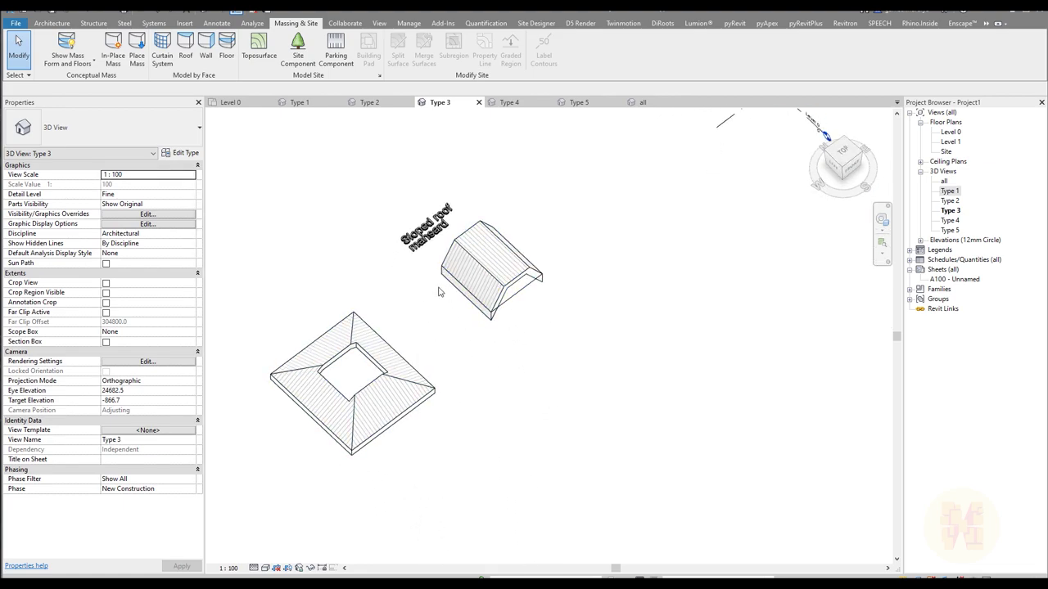
middle_drag(423, 310, 473, 323)
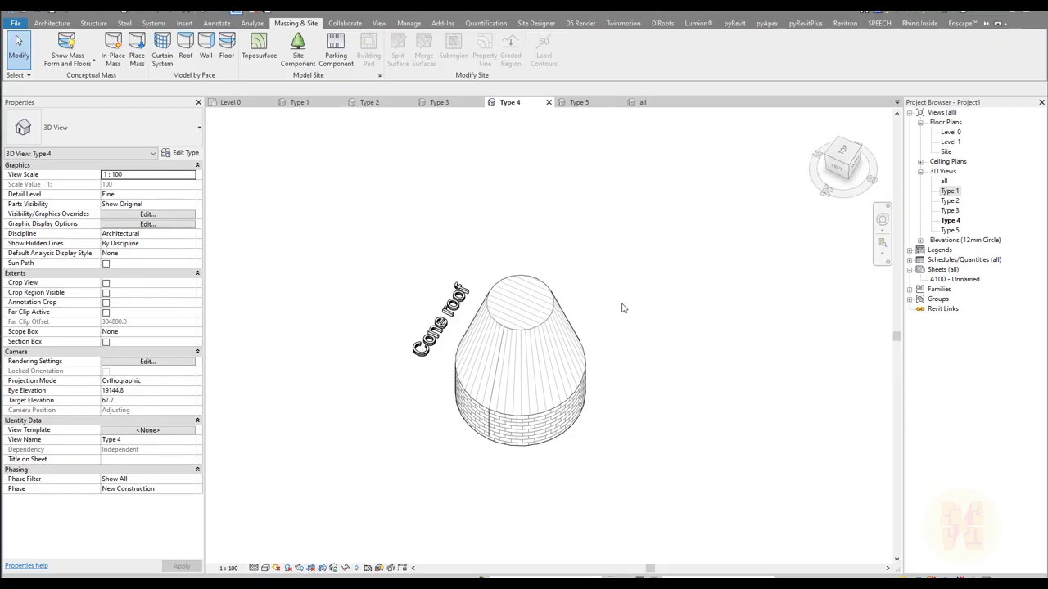
click(52, 23)
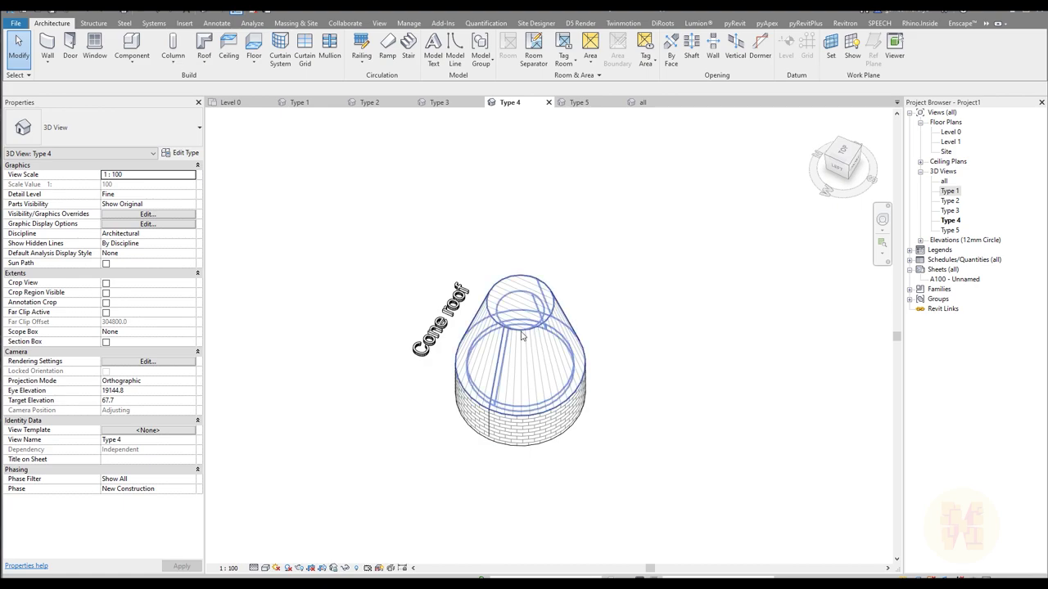
shift+middle_drag(614, 381, 603, 346)
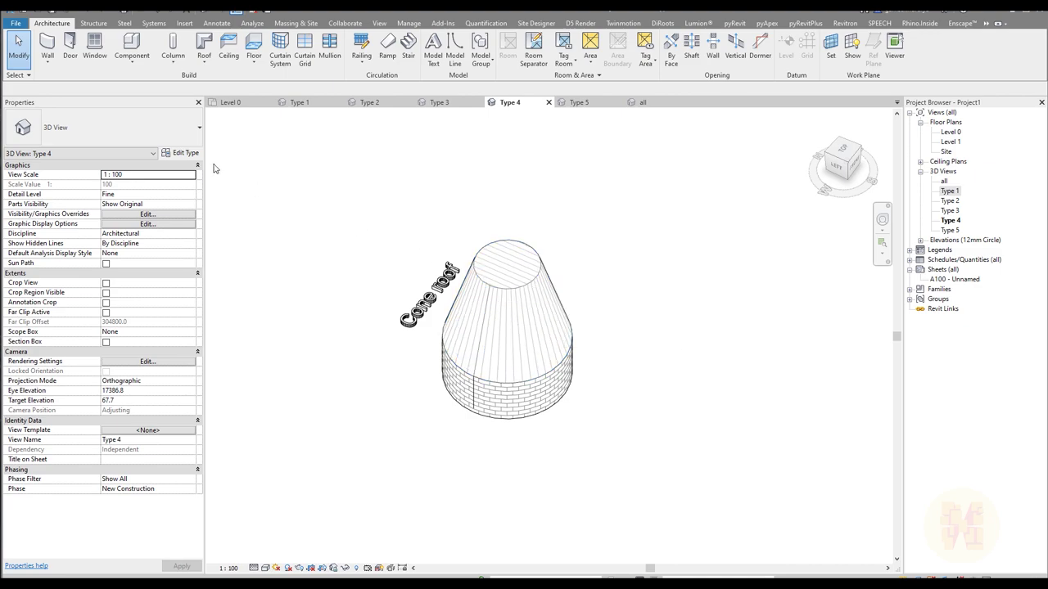
click(131, 56)
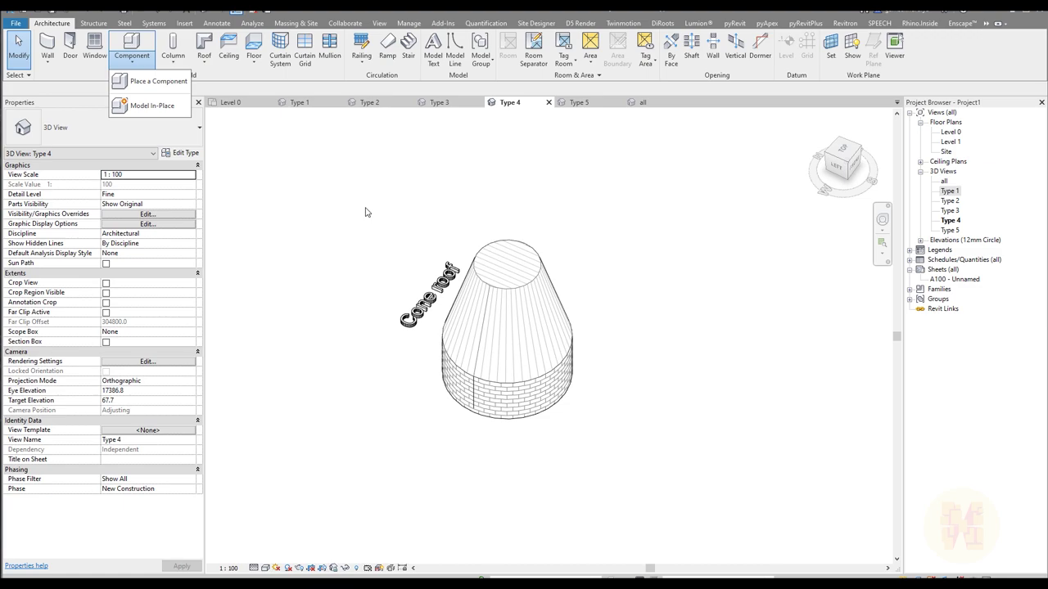
key(Escape)
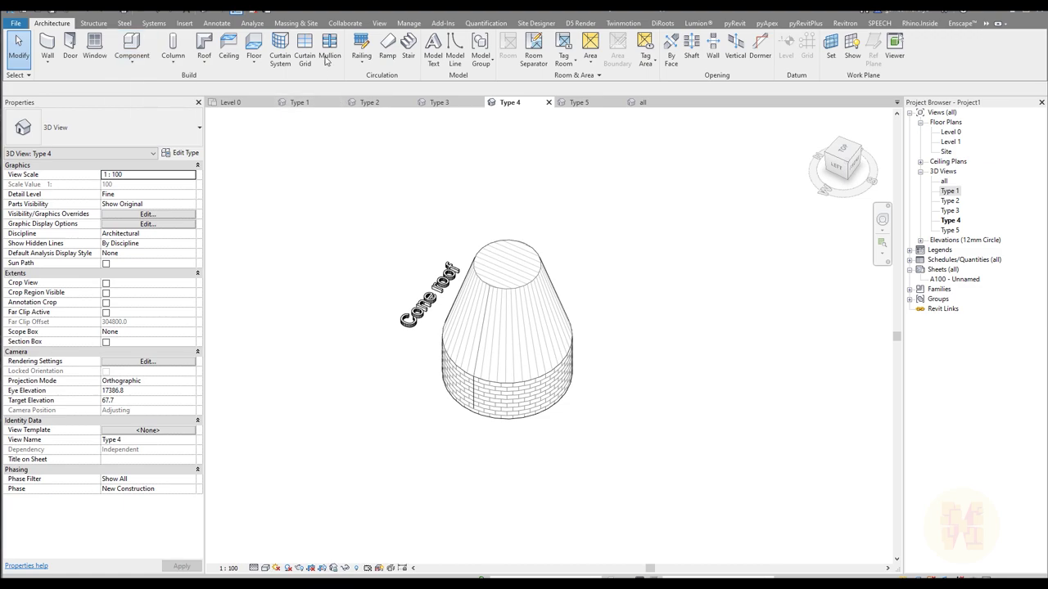
Step: Delete the cone roof so that only its mass remains above the round brick wall
click(307, 22)
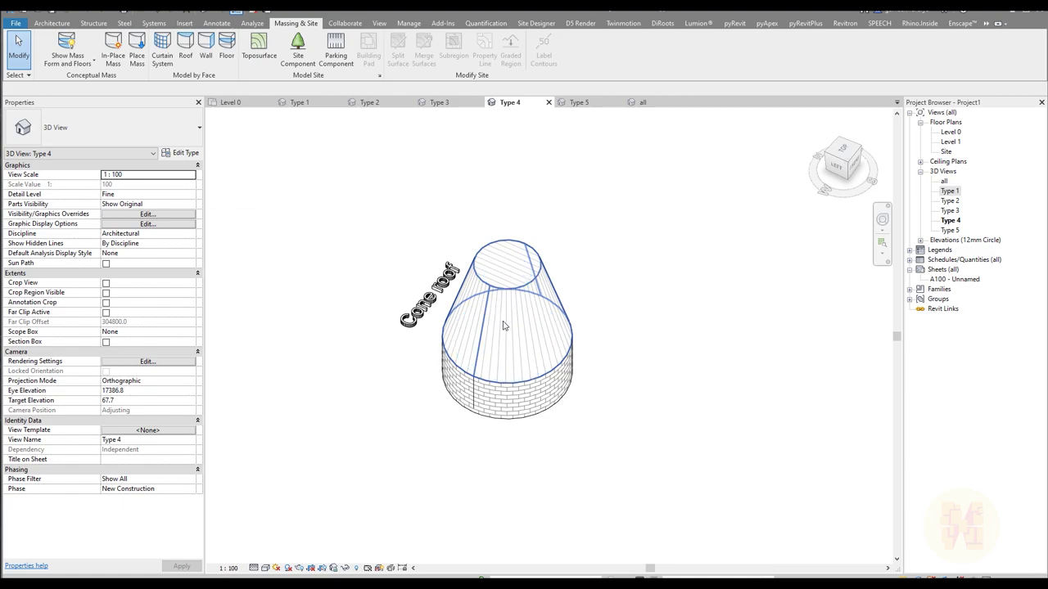
click(548, 266)
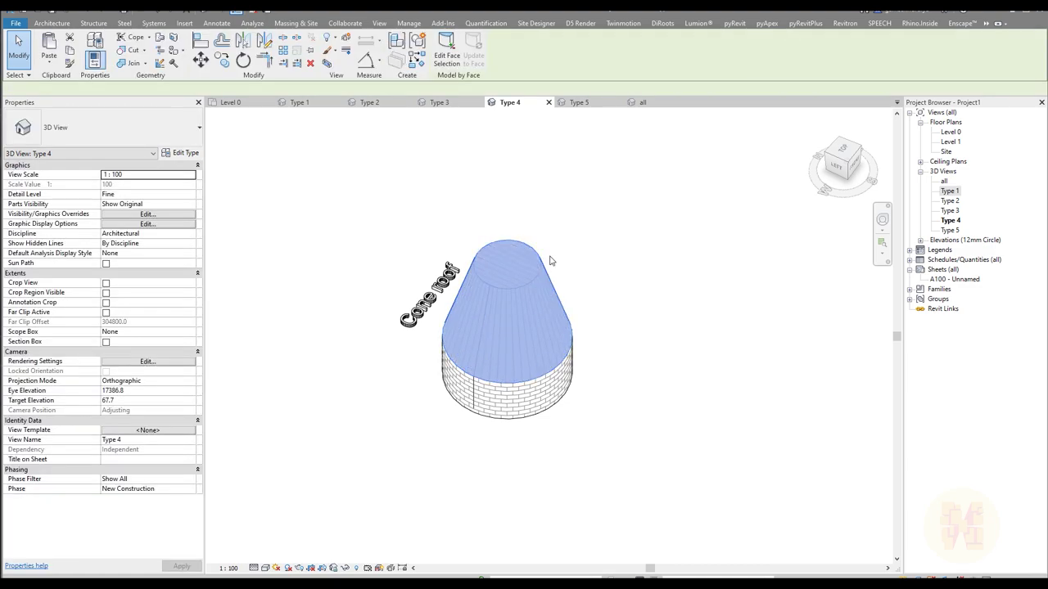
key(Escape)
Step: Open the cone mass for in-place editing and sketch a circle of about 4000 radius on Level 1 beside it
shift+middle_drag(627, 338, 627, 288)
click(569, 202)
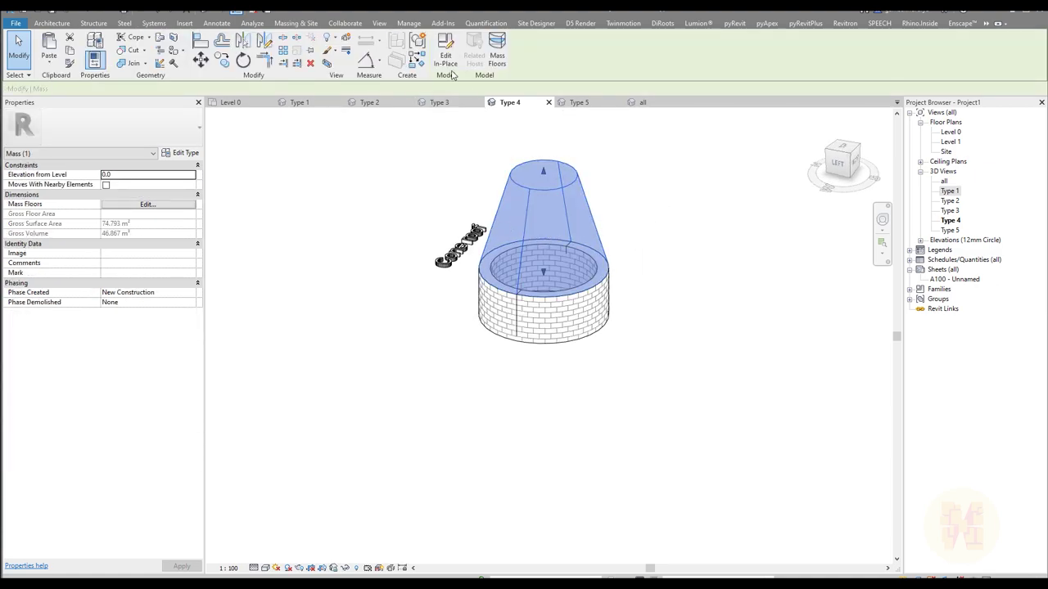
double_click(547, 250)
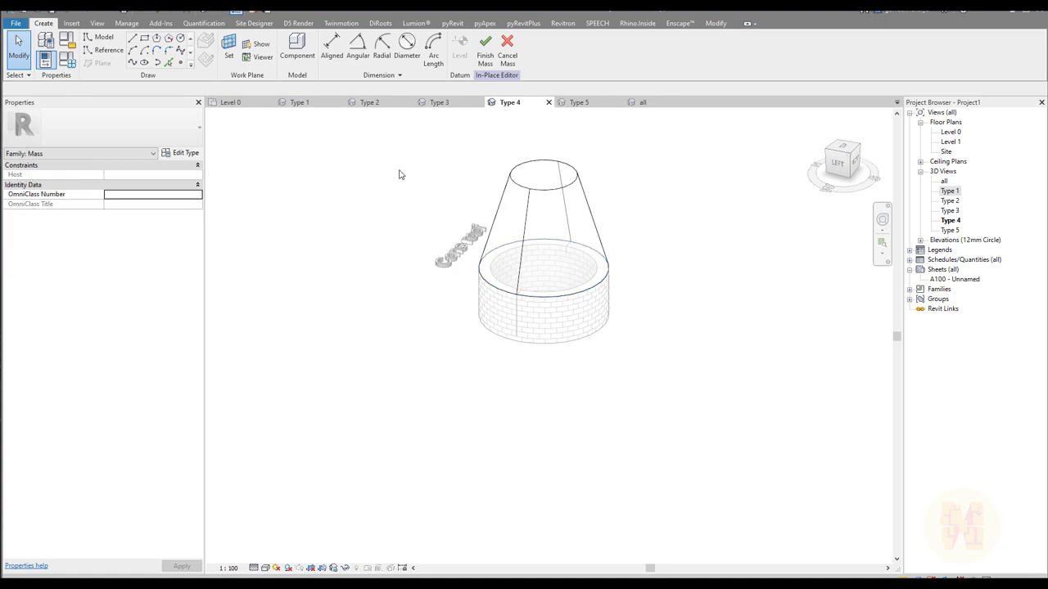
click(181, 38)
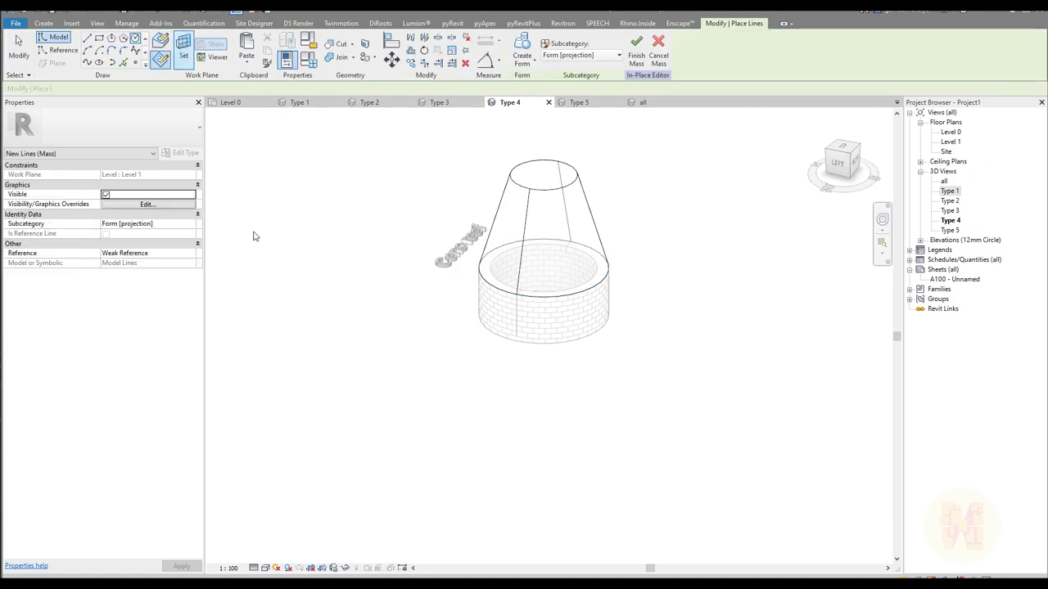
click(342, 407)
click(382, 448)
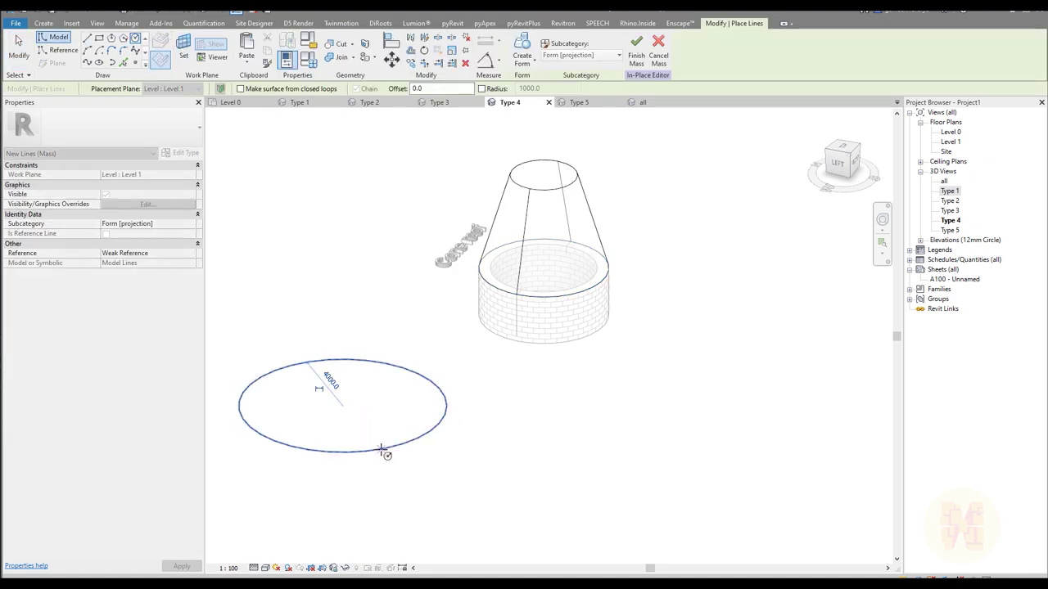
Step: Set the placement plane to Level 0 and sketch a larger circle of about 6500 radius there
click(173, 89)
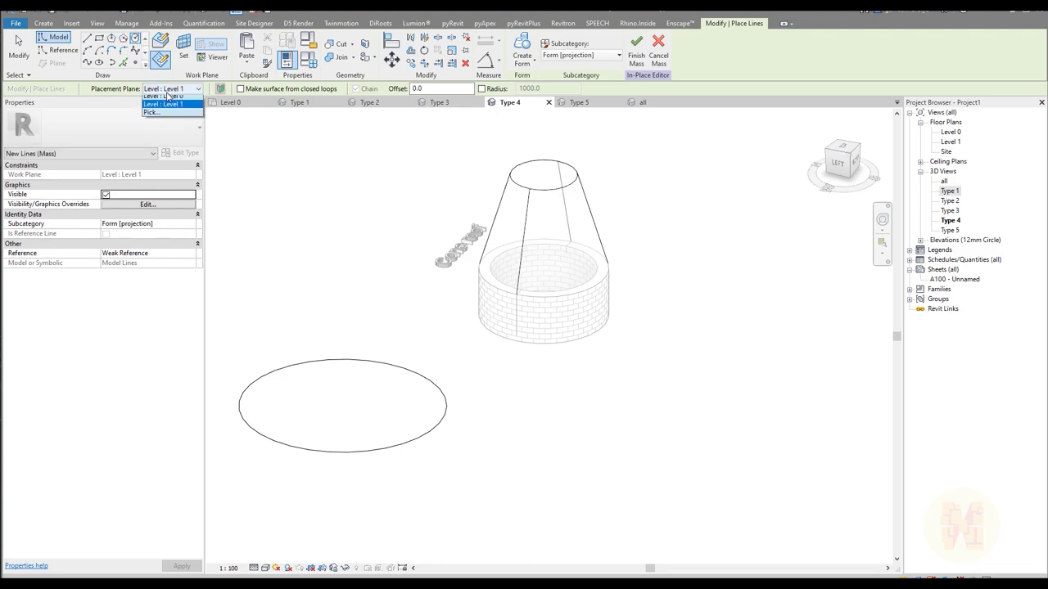
click(155, 117)
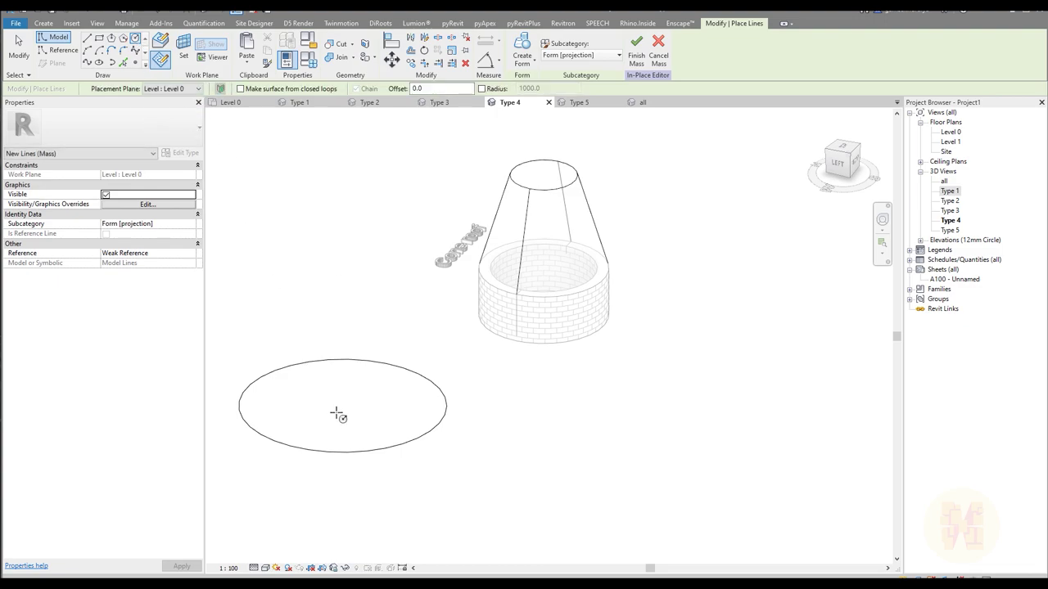
click(342, 406)
click(504, 385)
scroll(505, 385, down, 3)
key(Escape)
key(Escape)
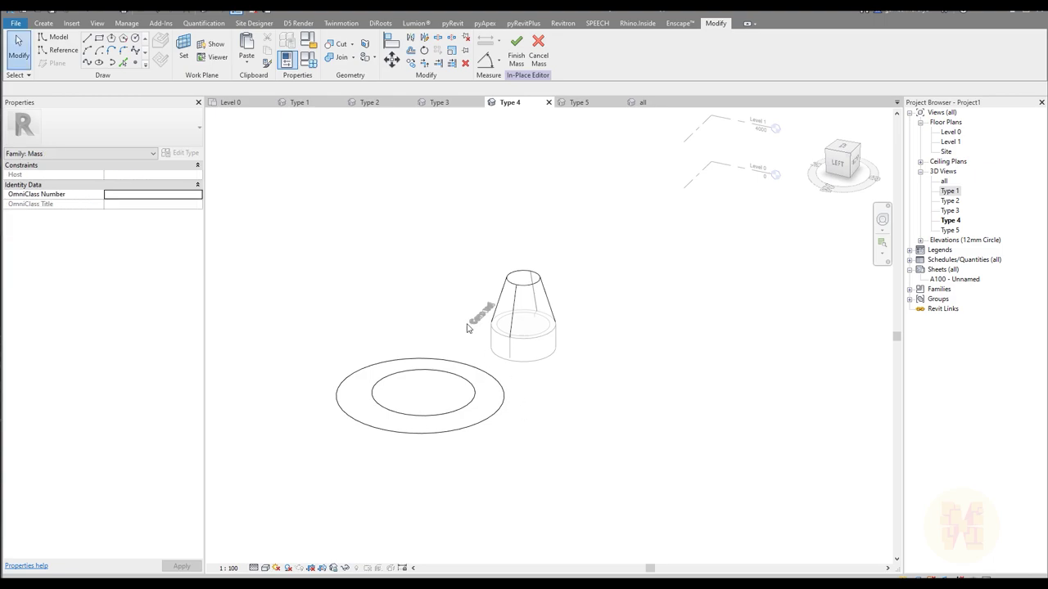
Step: Move the smaller circle over the middle of the larger circle as seen from the top
shift+middle_drag(524, 354, 532, 384)
click(843, 152)
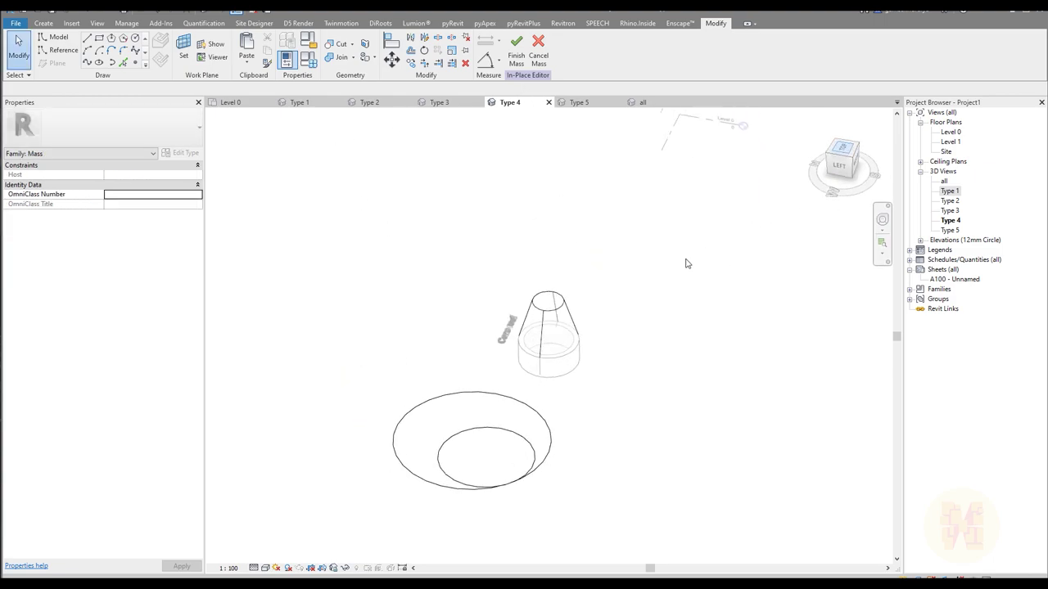
middle_drag(631, 442, 588, 509)
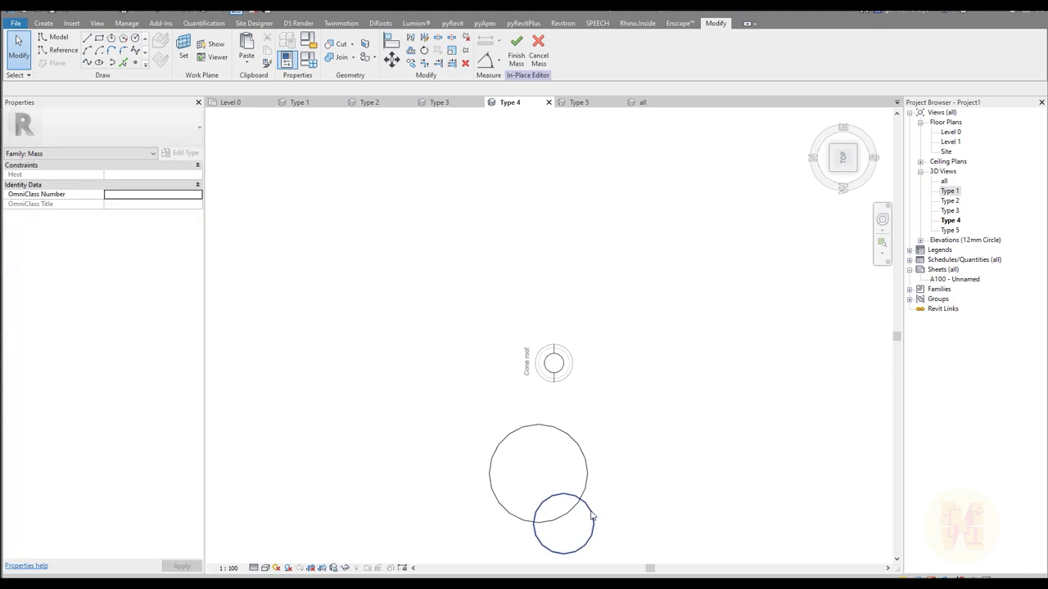
drag(591, 516, 565, 465)
click(653, 492)
Step: Create a solid form from the 6500 radius circle on Level 0 and the smaller circle above it
shift+middle_drag(653, 492, 454, 415)
scroll(417, 363, up, 2)
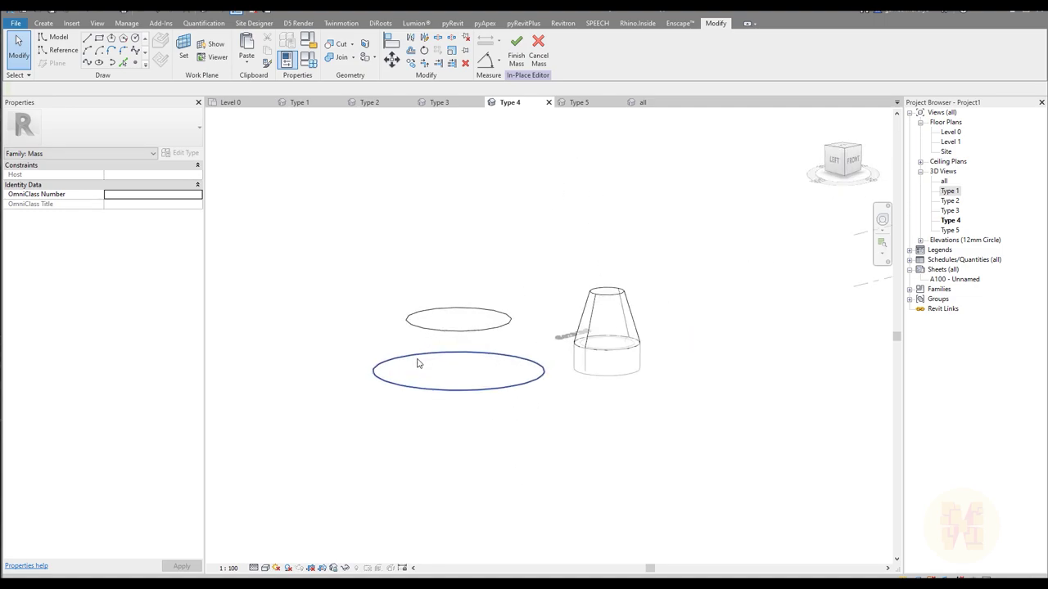
click(475, 401)
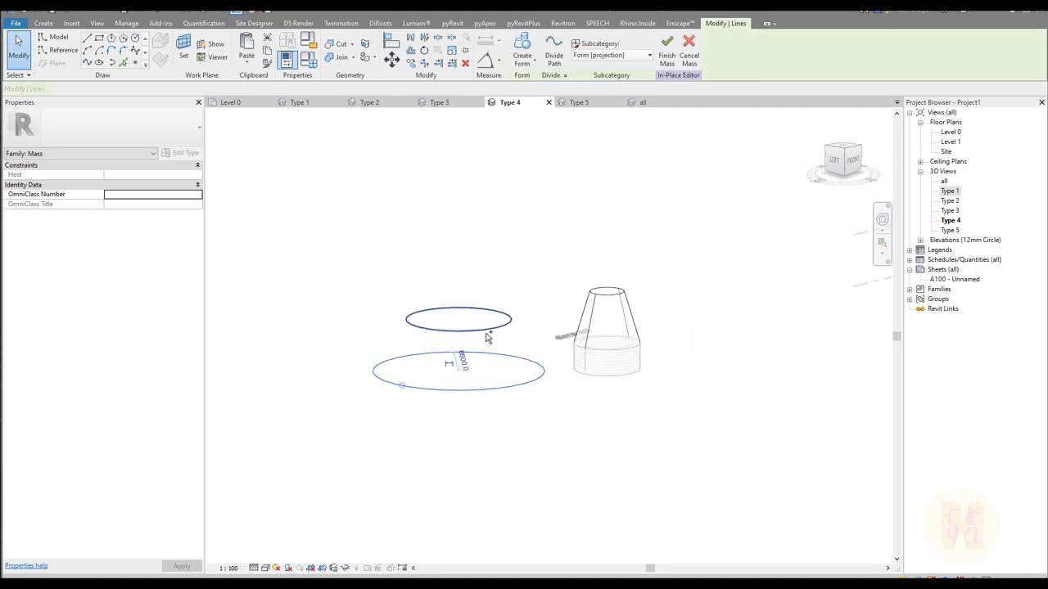
ctrl+click(496, 346)
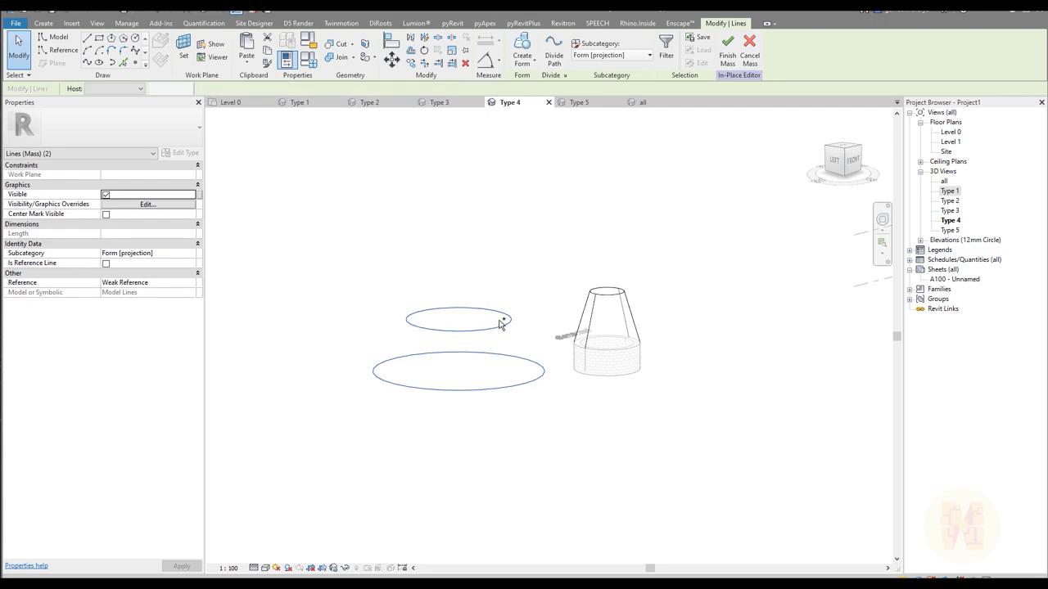
click(521, 49)
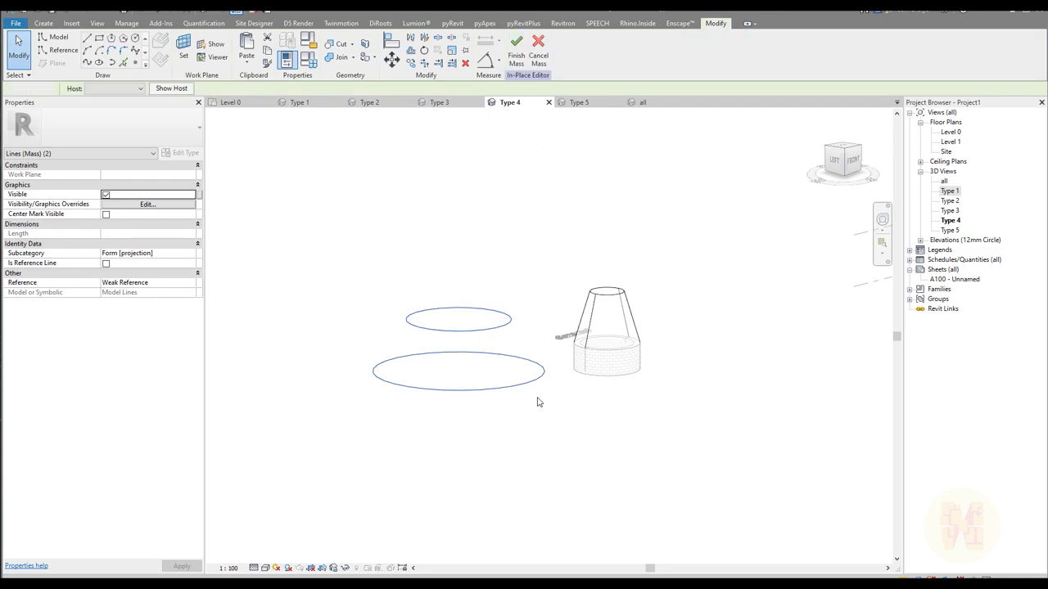
Step: Raise the top face of the truncated cone until its slanted side is about 9230 long
shift+middle_drag(439, 363, 510, 344)
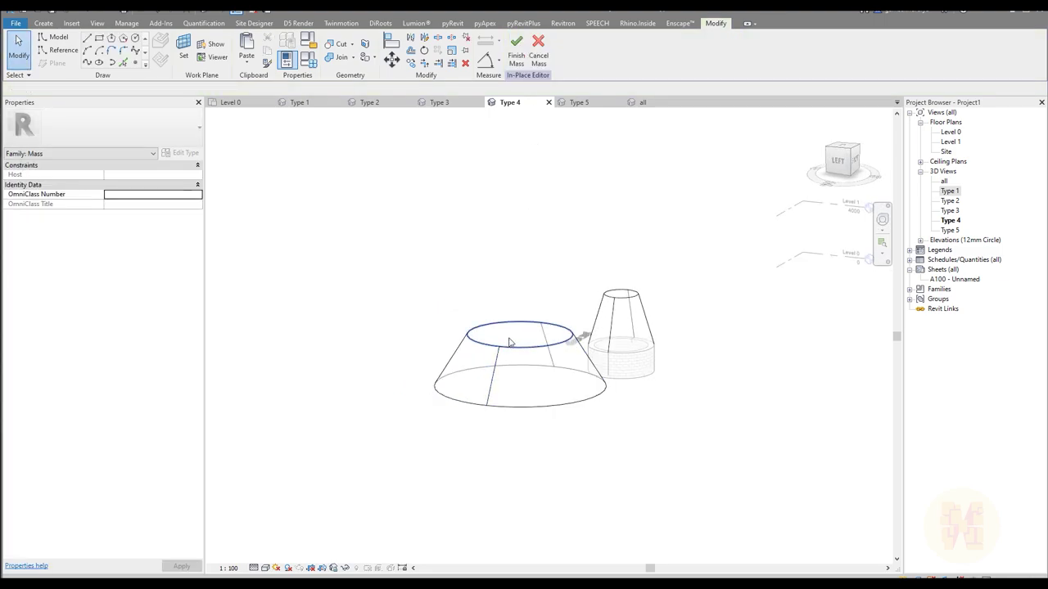
click(538, 344)
click(538, 342)
drag(519, 309, 519, 248)
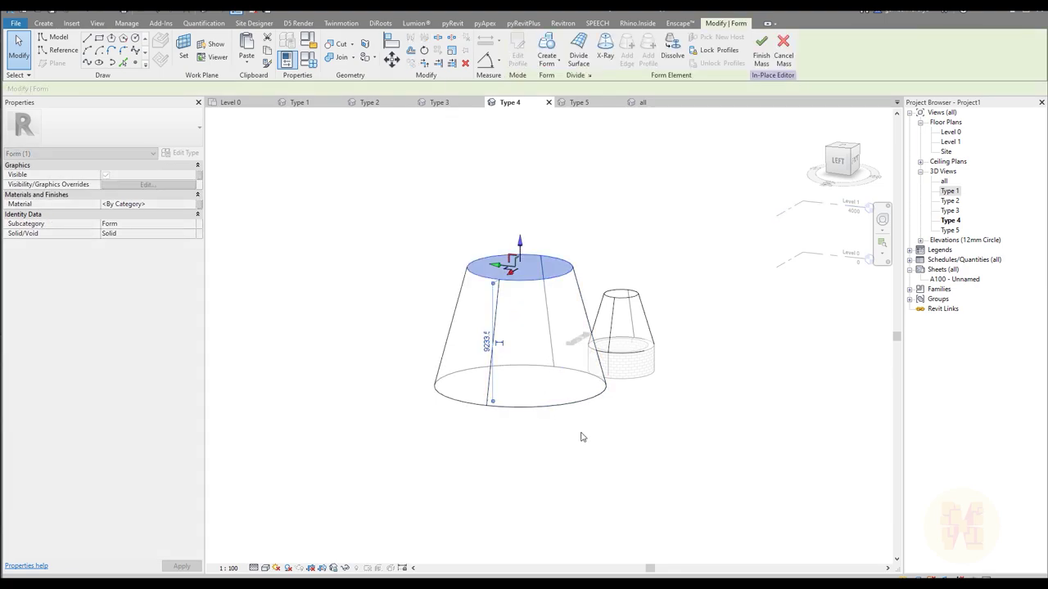
Step: Shift the truncated cone's base edge sideways, and undo the form edits back to the two separate circles
click(491, 365)
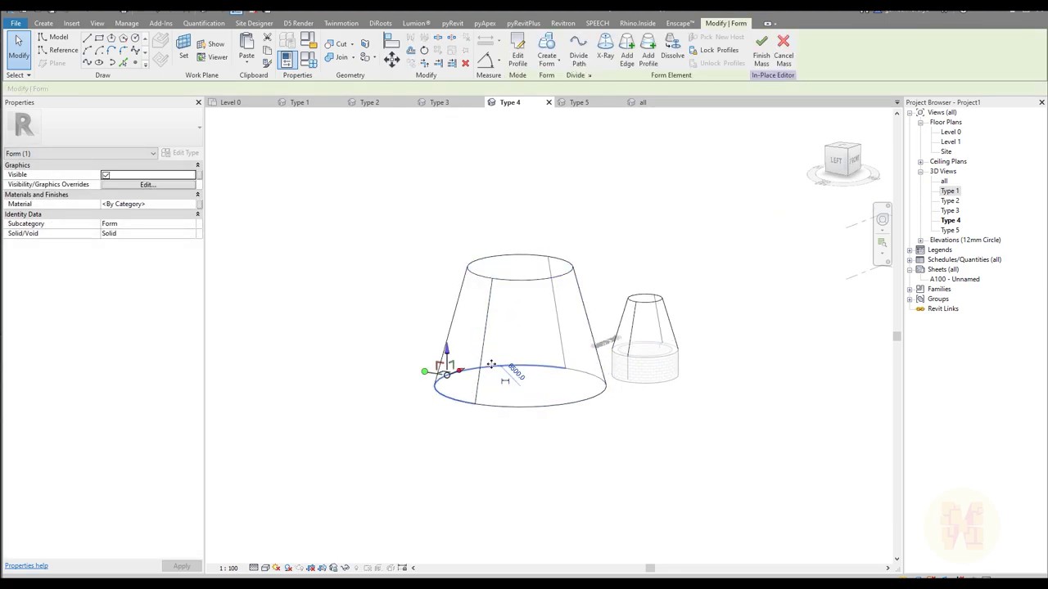
click(389, 360)
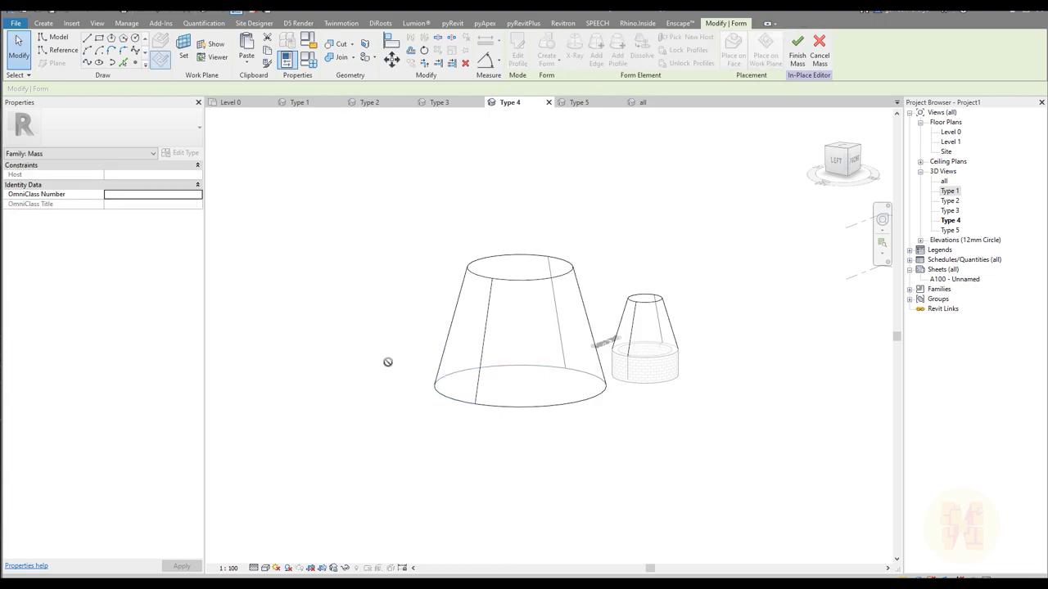
click(446, 379)
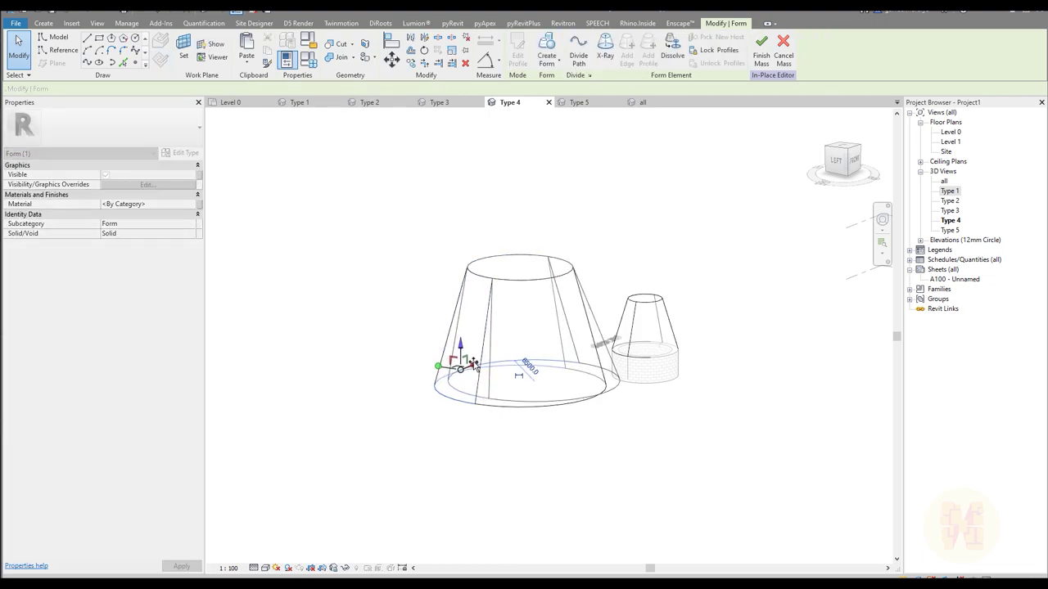
shift+middle_drag(682, 420, 564, 426)
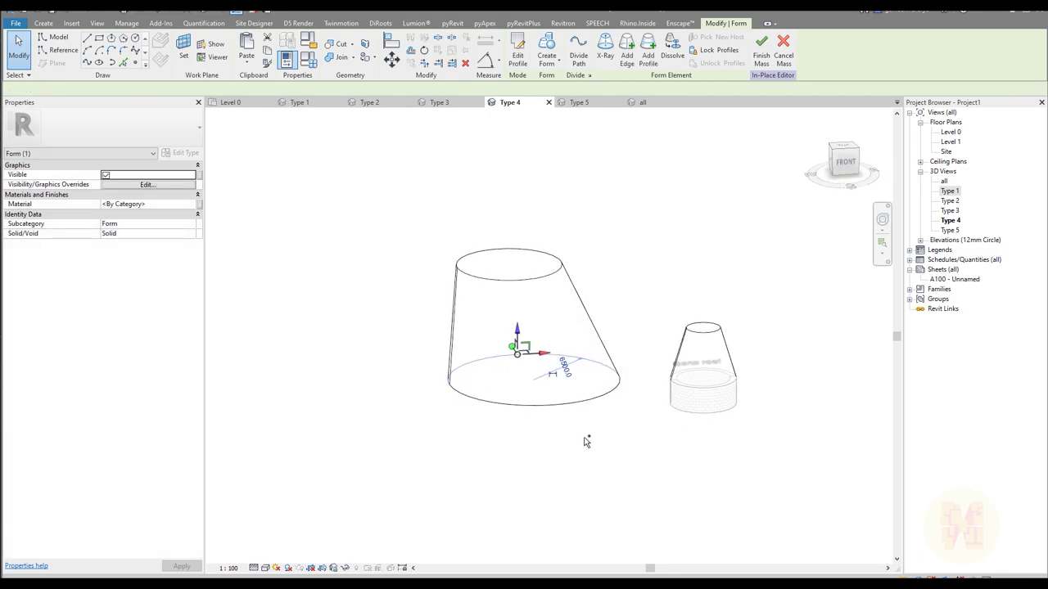
key(ctrl+z)
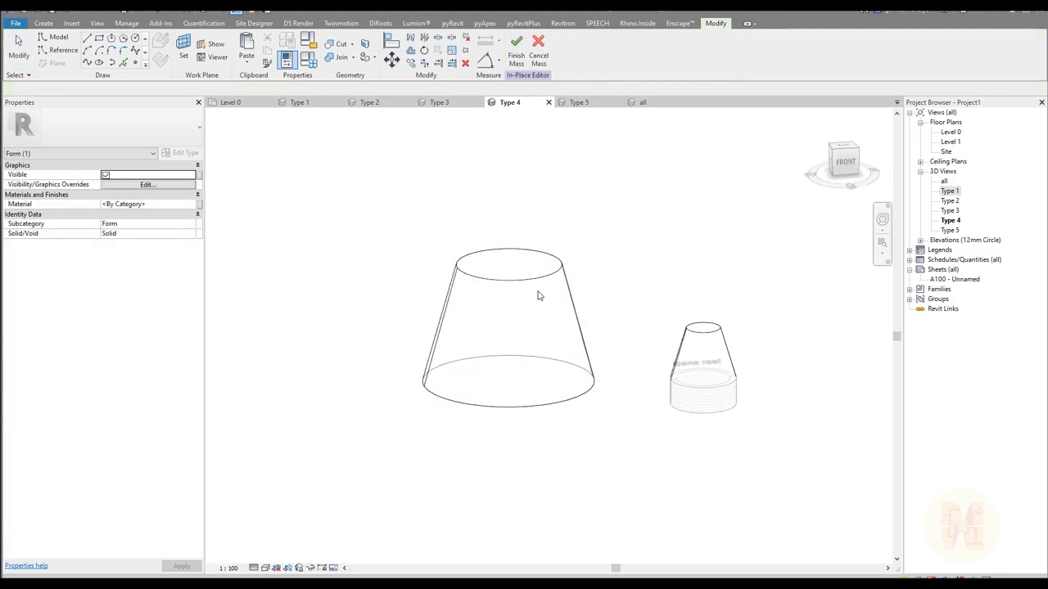
key(Escape)
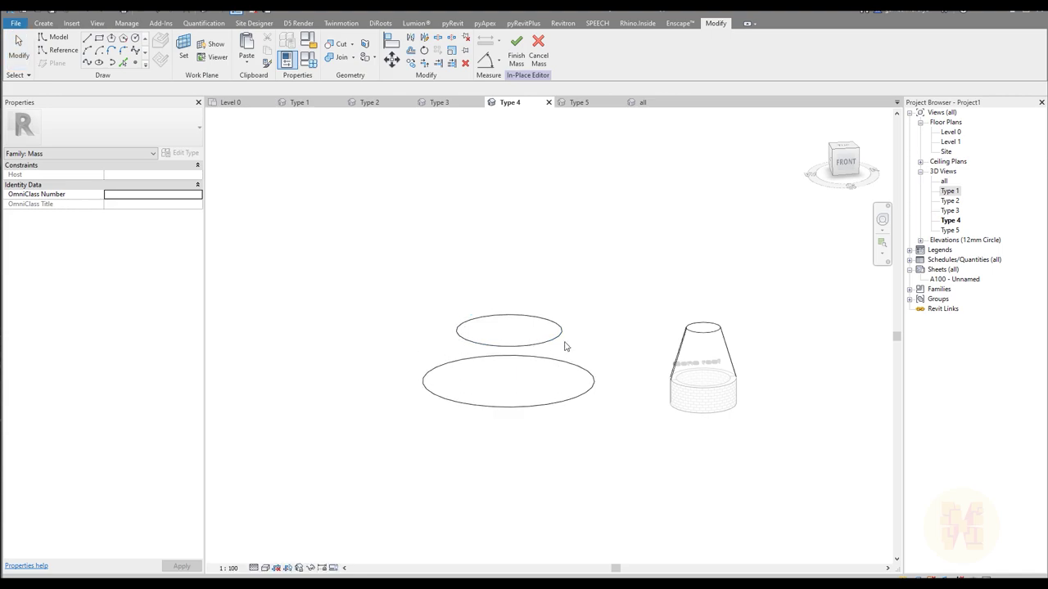
Step: Delete the smaller 4000 radius circle above the larger one
click(530, 347)
shift+middle_drag(531, 346, 624, 533)
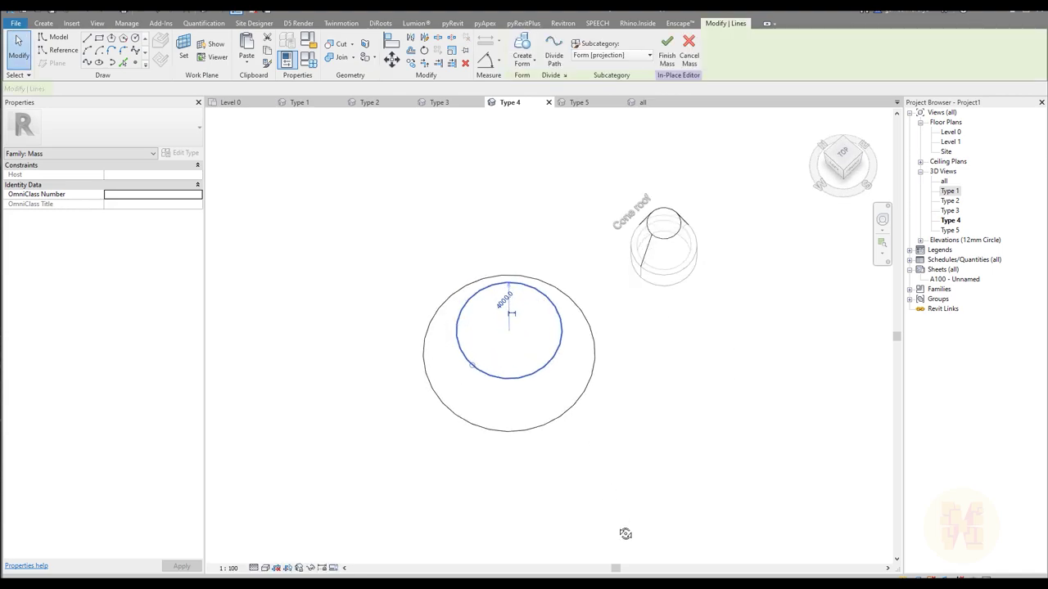
click(610, 517)
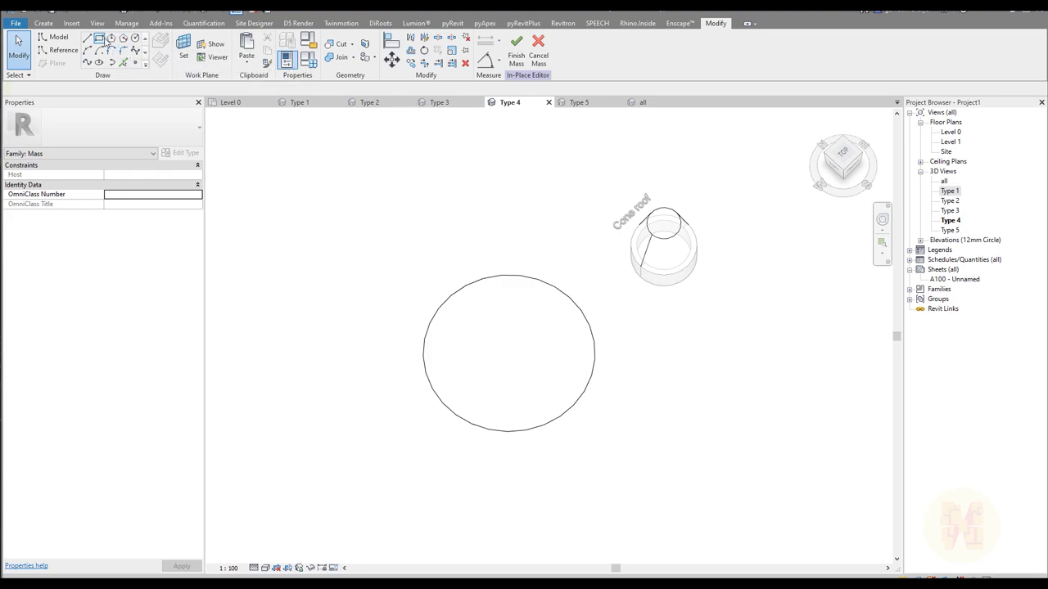
Step: Set the placement plane to Level 1 and sketch a rectangle over the middle of the remaining circle
click(100, 40)
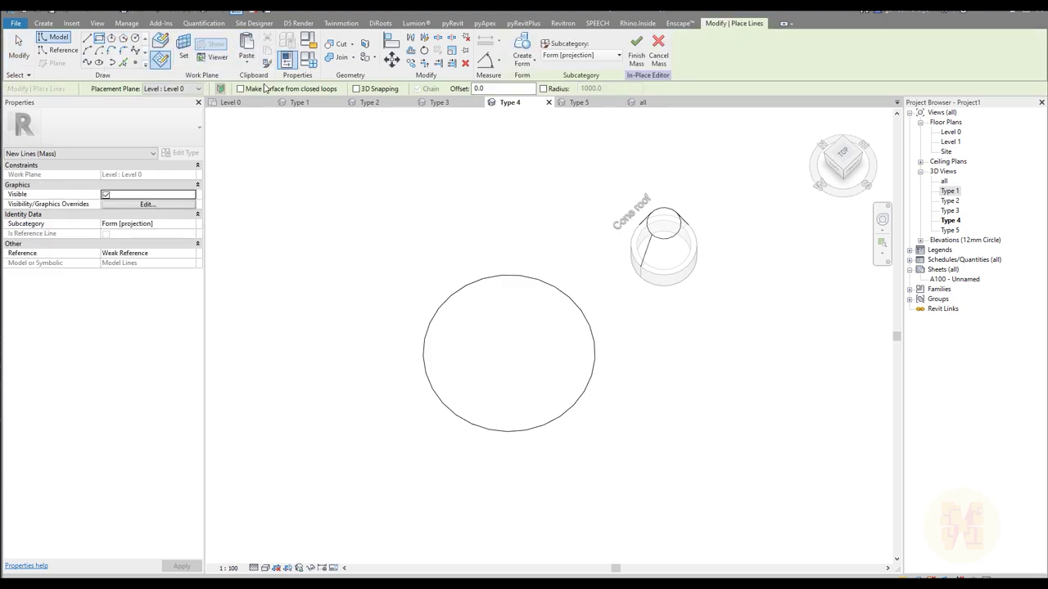
click(172, 88)
click(160, 108)
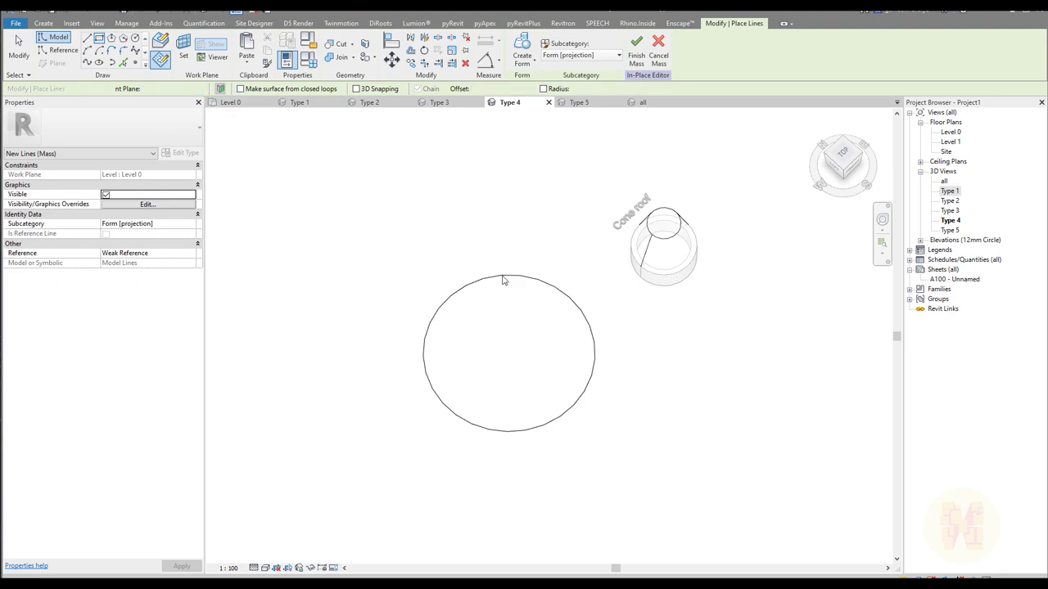
click(522, 312)
click(511, 386)
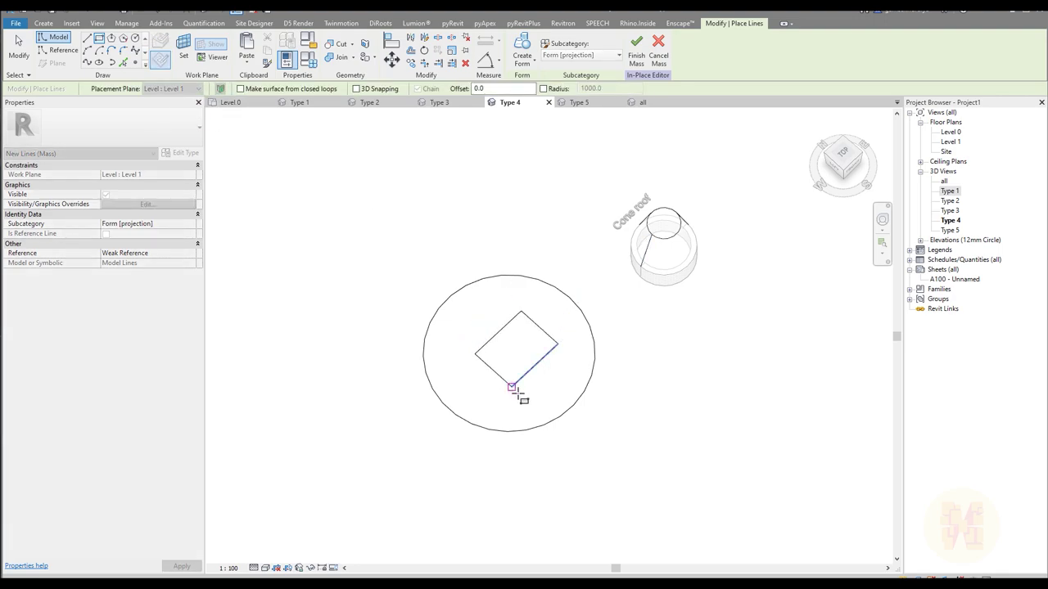
key(Escape)
key(Escape)
Step: Create a solid form from the circle on Level 0 and the rectangle on Level 1
shift+middle_drag(592, 463, 491, 311)
click(554, 416)
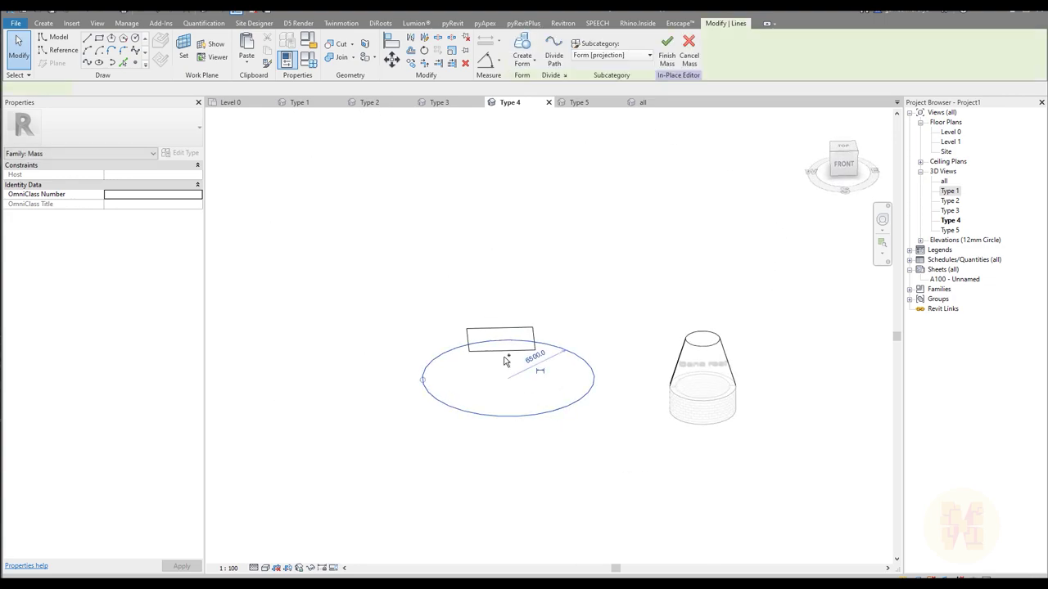
ctrl+click(521, 327)
click(522, 49)
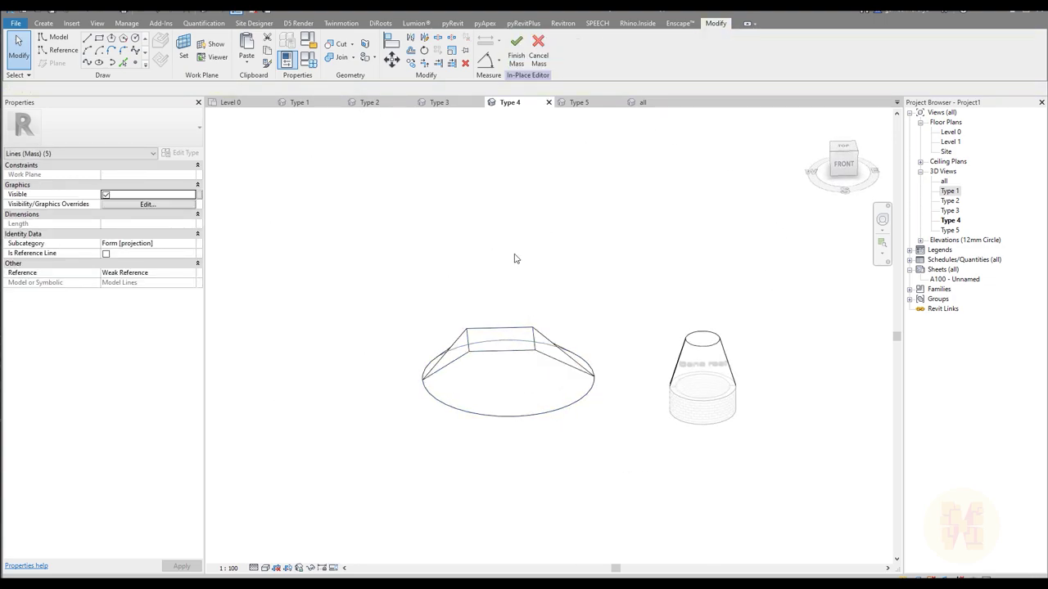
shift+middle_drag(518, 260, 737, 270)
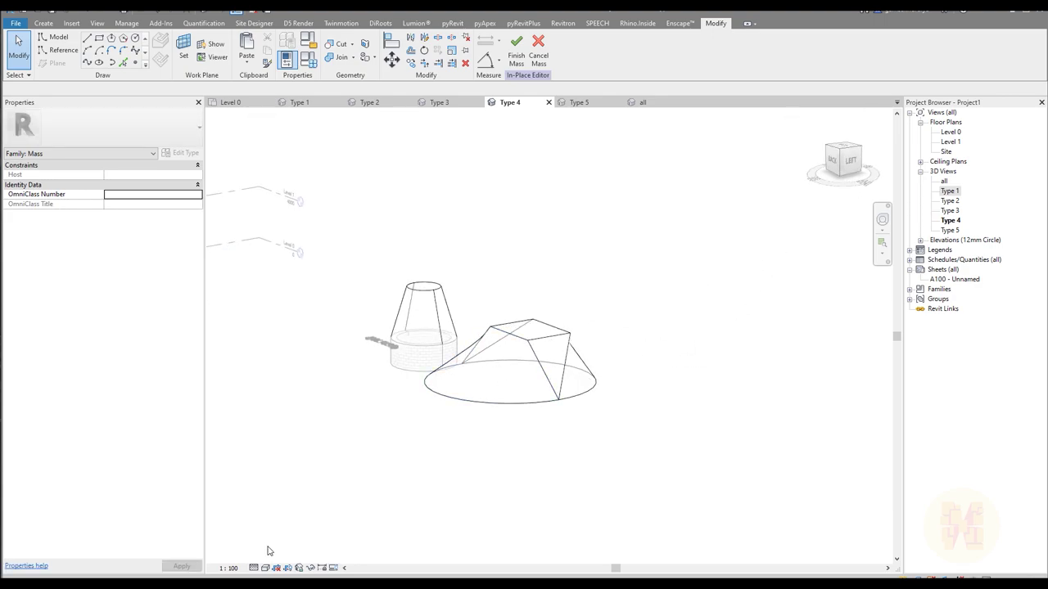
Step: Show the view in a shaded visual style, check the form's curved side face and finish the in-place mass
click(265, 572)
click(297, 525)
mouse_move(420, 451)
shift+middle_down()
mouse_move(543, 467)
mouse_move(661, 458)
mouse_move(559, 450)
mouse_move(625, 439)
mouse_move(523, 435)
mouse_move(544, 375)
mouse_move(545, 410)
mouse_move(513, 379)
shift+middle_up()
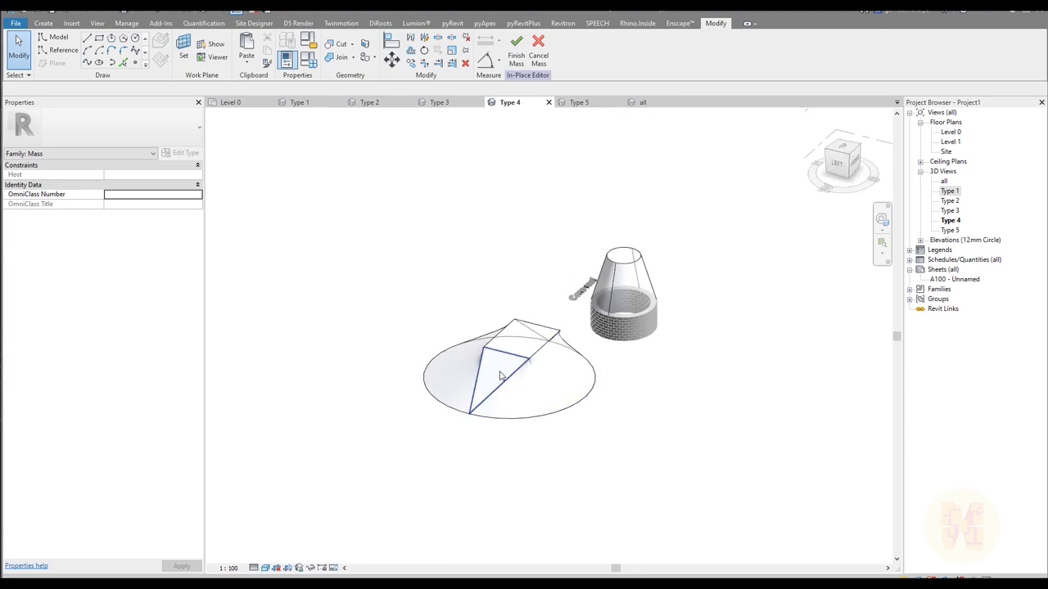
click(551, 386)
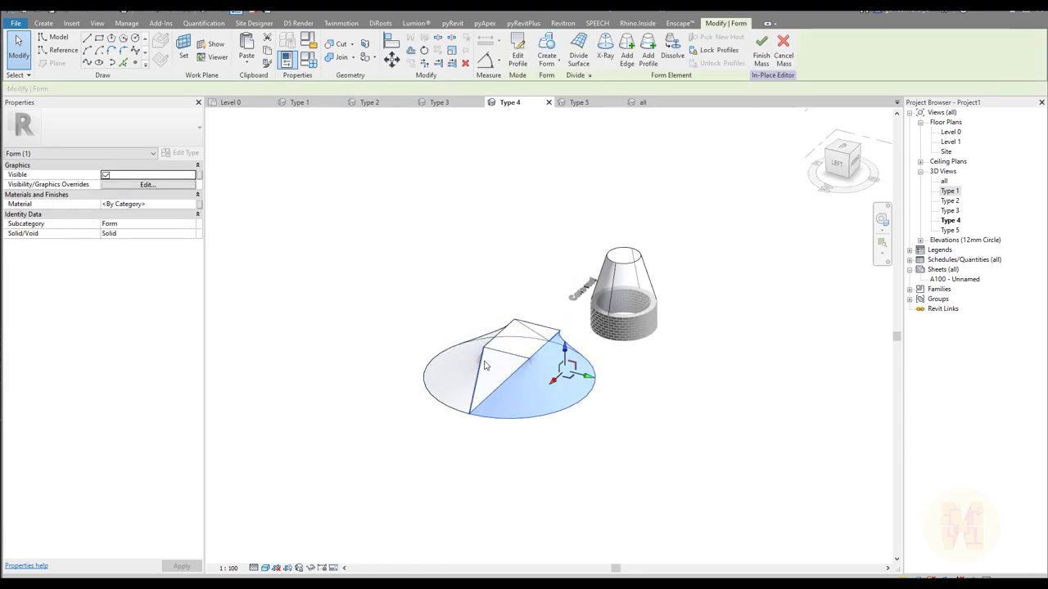
shift+middle_drag(691, 446, 754, 318)
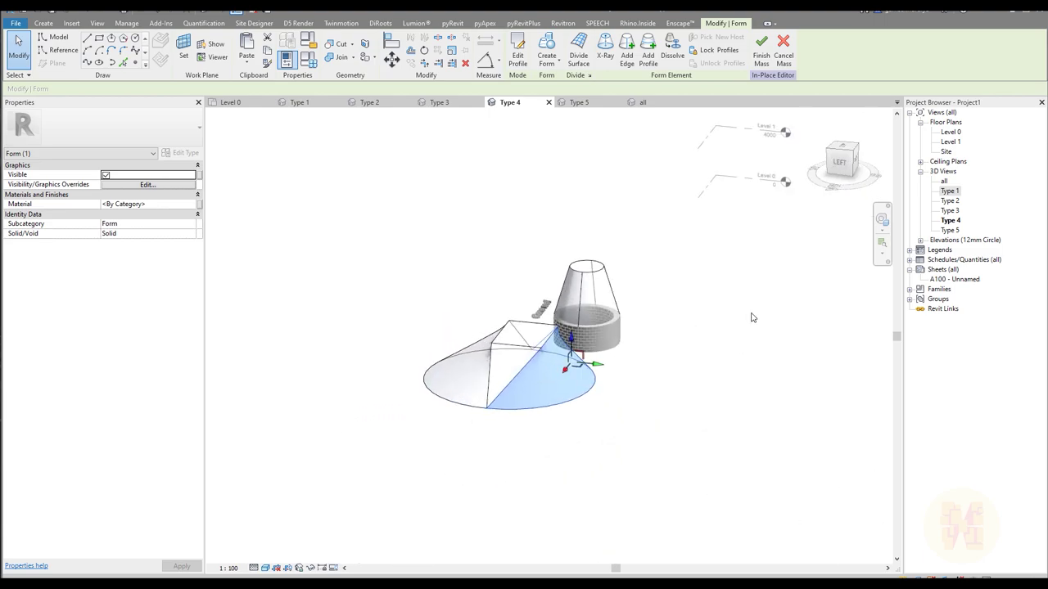
click(761, 49)
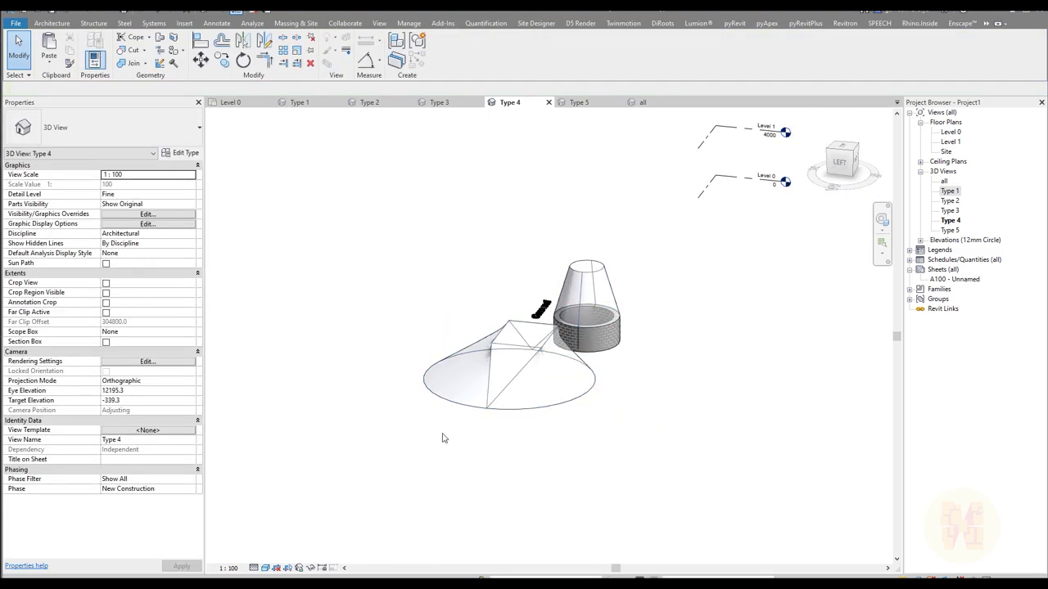
Step: Create a roof by face on the sloped sides of the cone mass above the round brick wall, referenced to Level 1
click(296, 23)
click(185, 51)
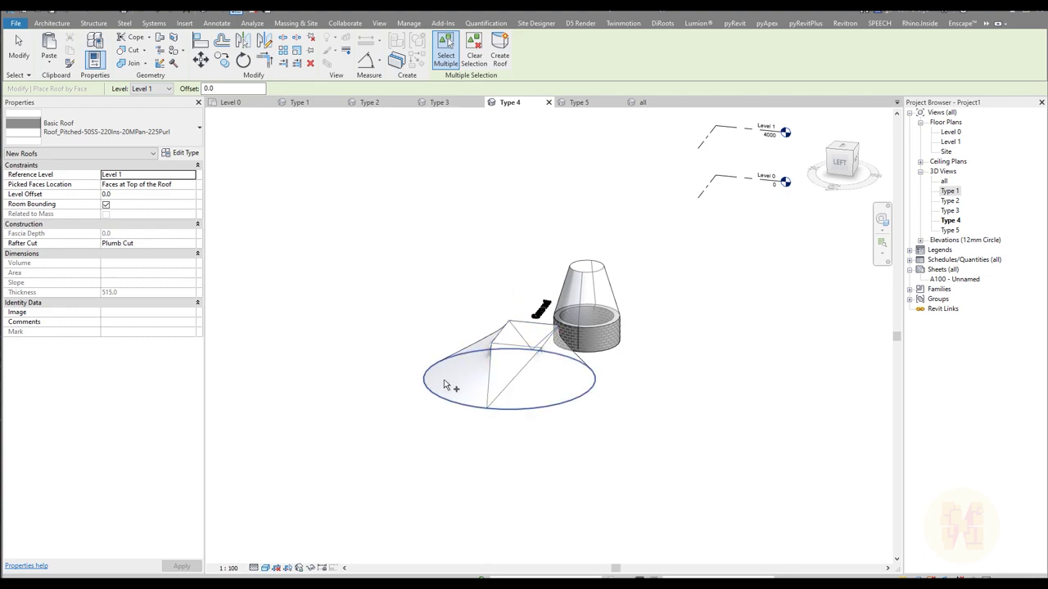
mouse_move(498, 374)
shift+middle_down()
mouse_move(475, 402)
mouse_move(505, 371)
shift+middle_up()
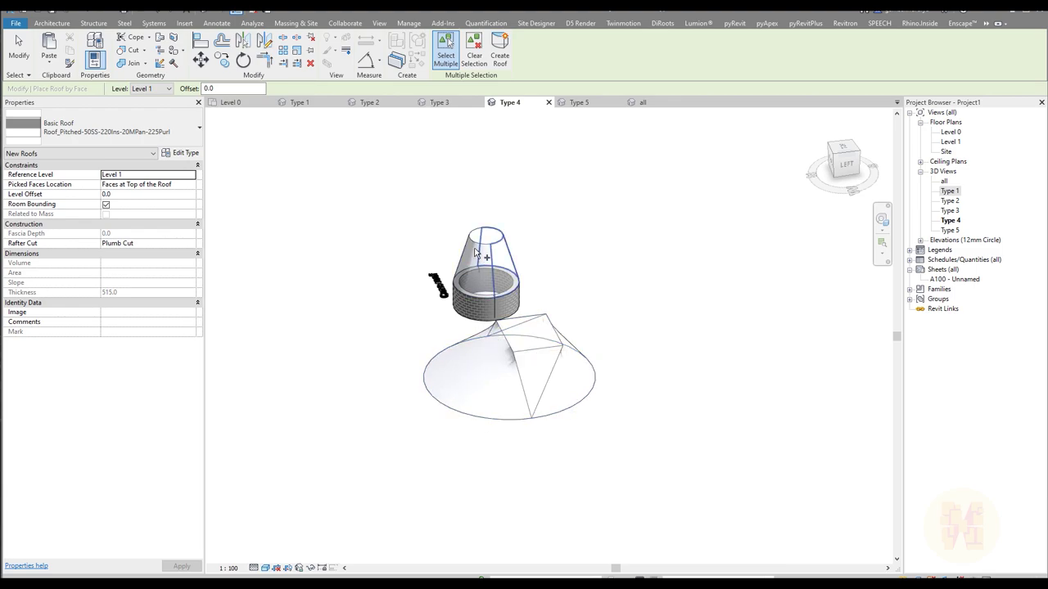
click(498, 257)
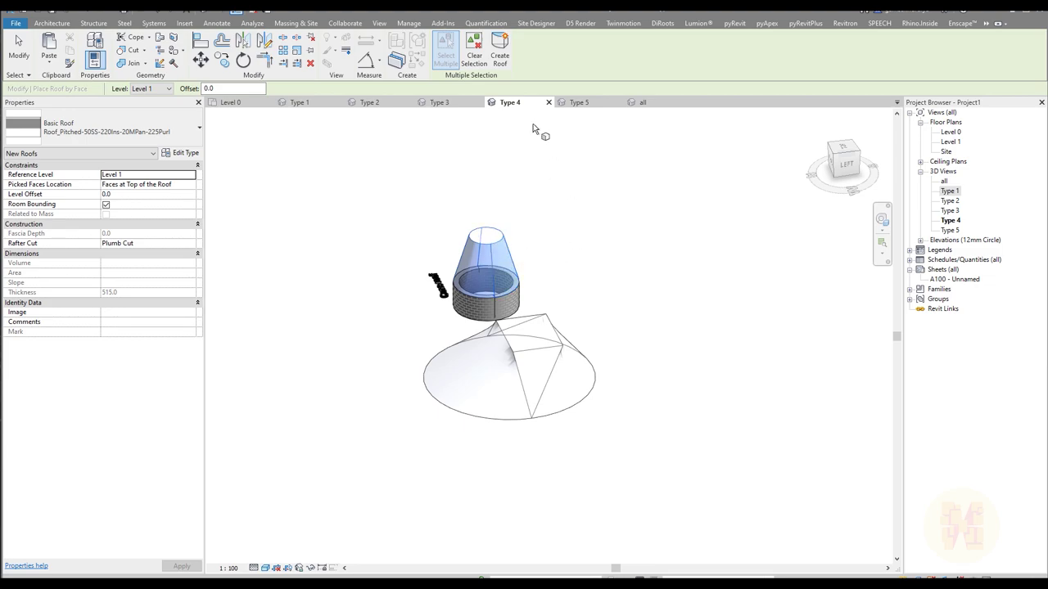
click(500, 51)
shift+middle_drag(641, 281, 533, 405)
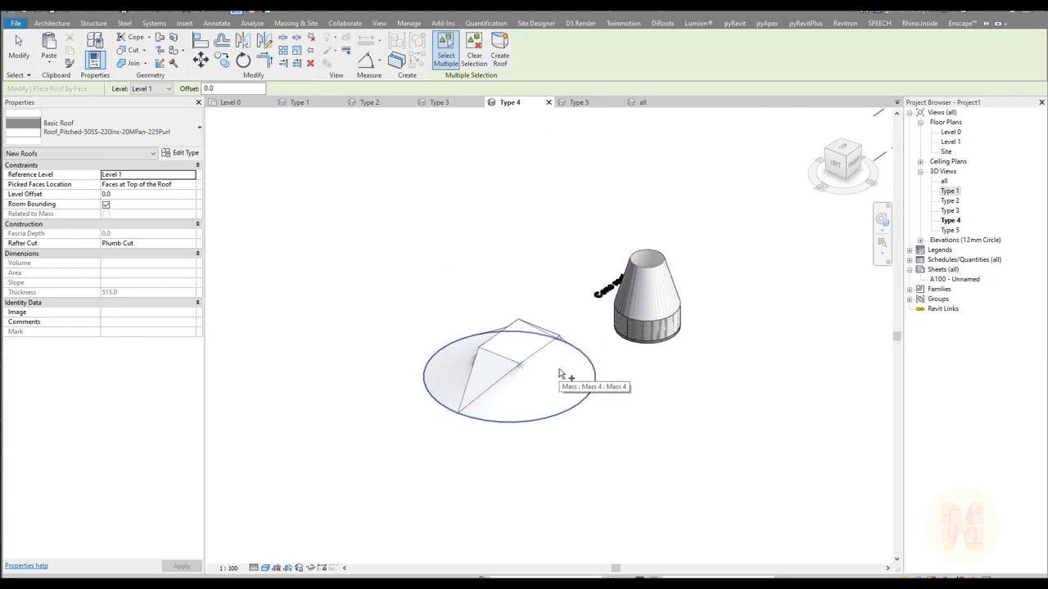
key(Escape)
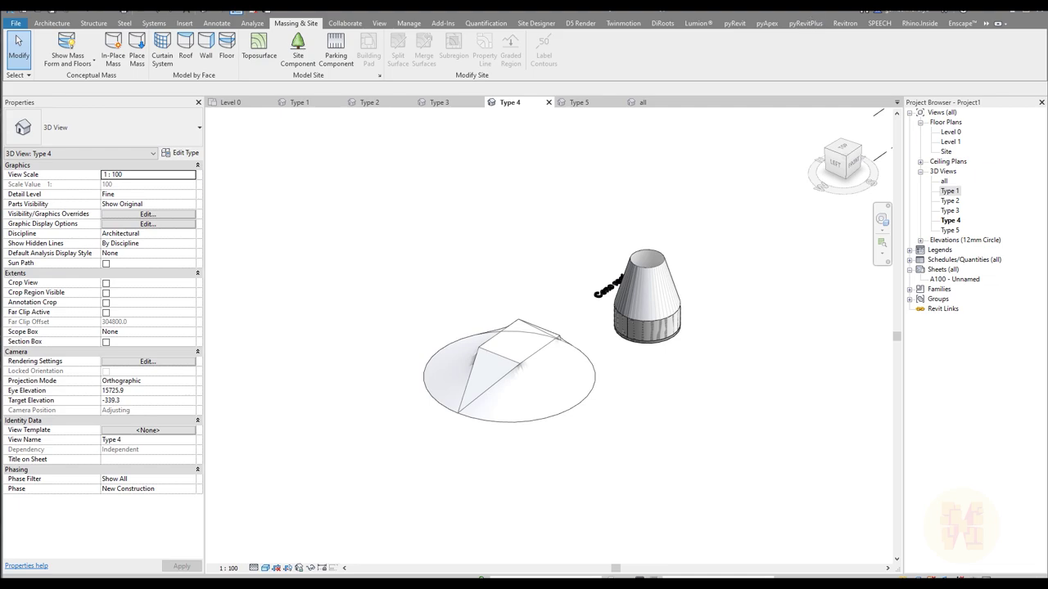
mouse_move(718, 418)
mouse_down()
mouse_move(565, 399)
mouse_move(563, 417)
mouse_move(548, 390)
mouse_move(593, 371)
mouse_up()
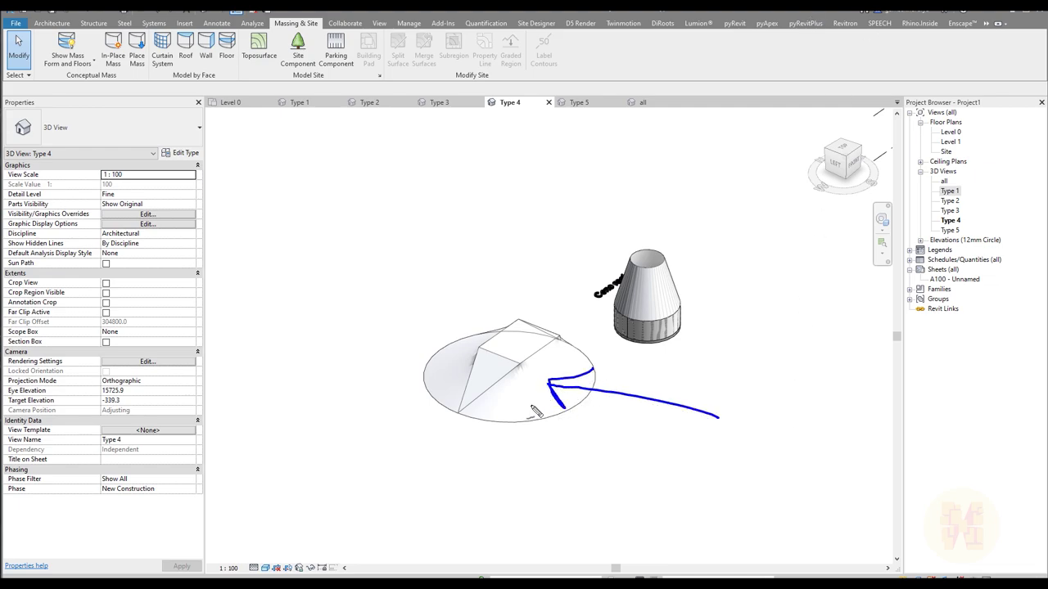
key(Escape)
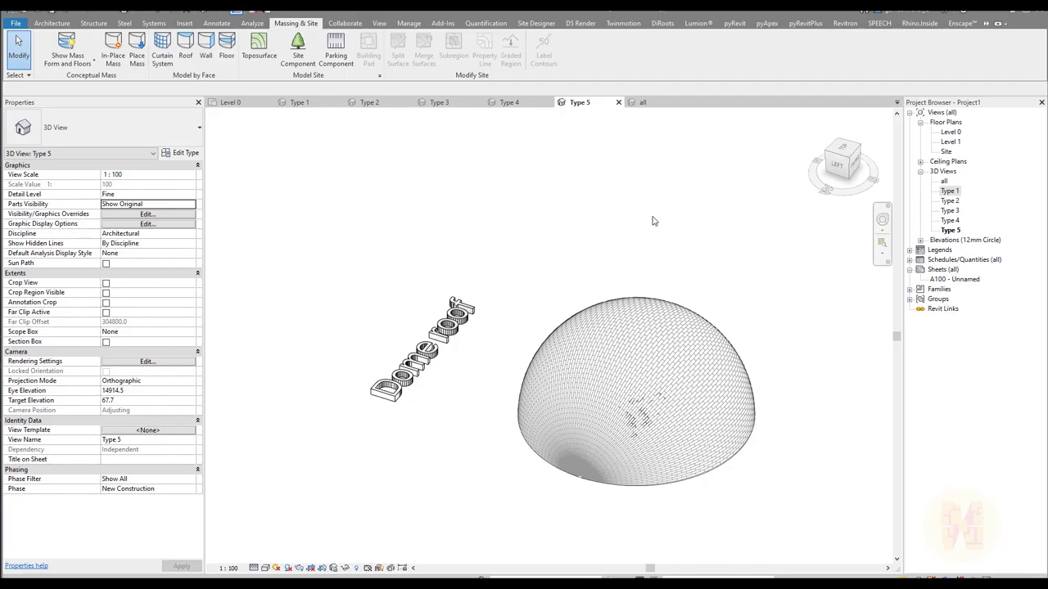
Step: Start a new in-place mass in the Type 5 view, accepting the default name
shift+middle_drag(680, 240, 646, 228)
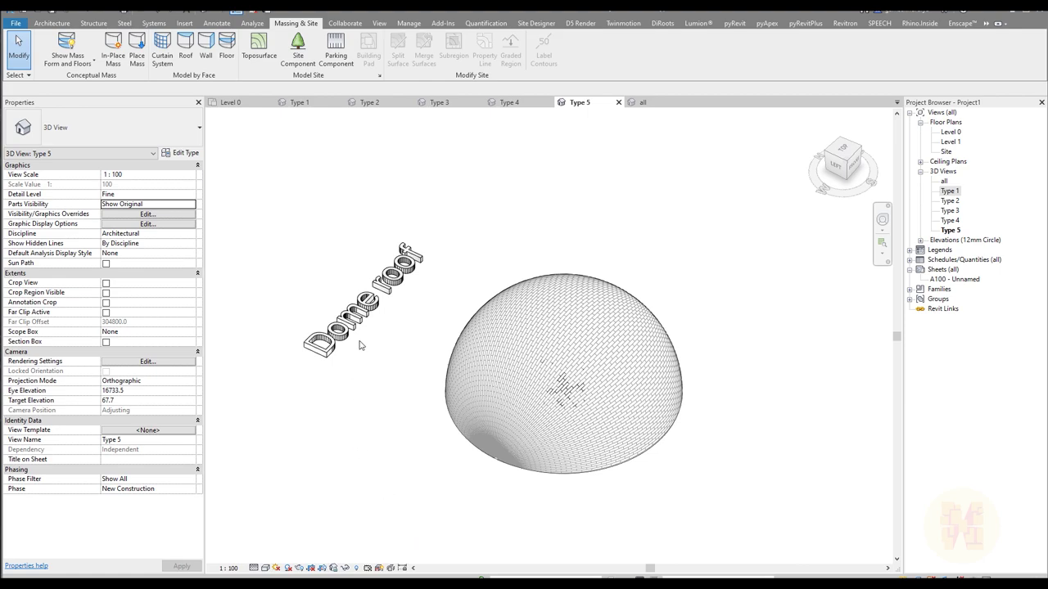
click(52, 23)
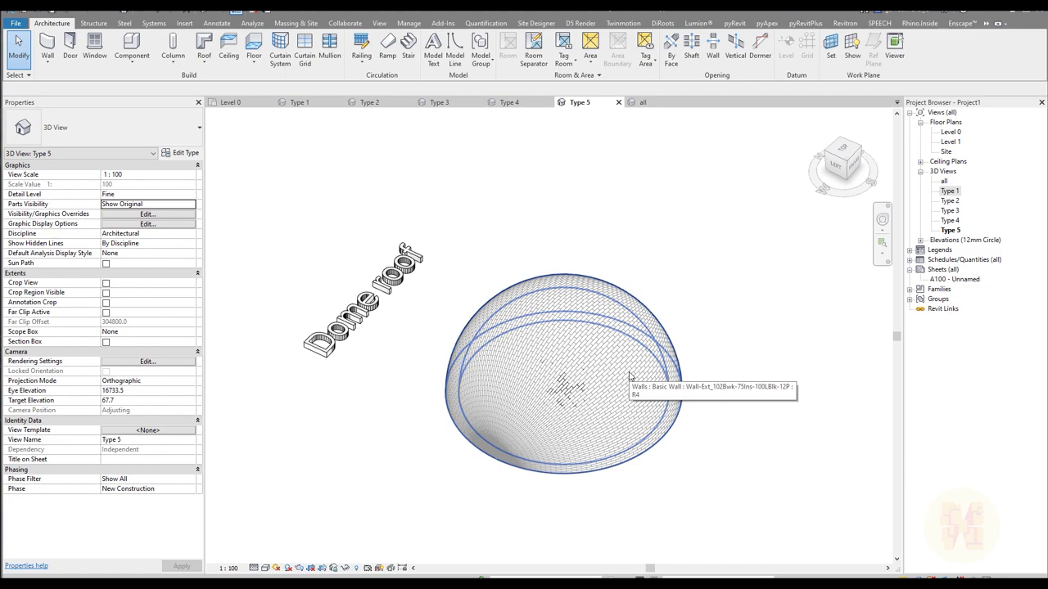
click(295, 23)
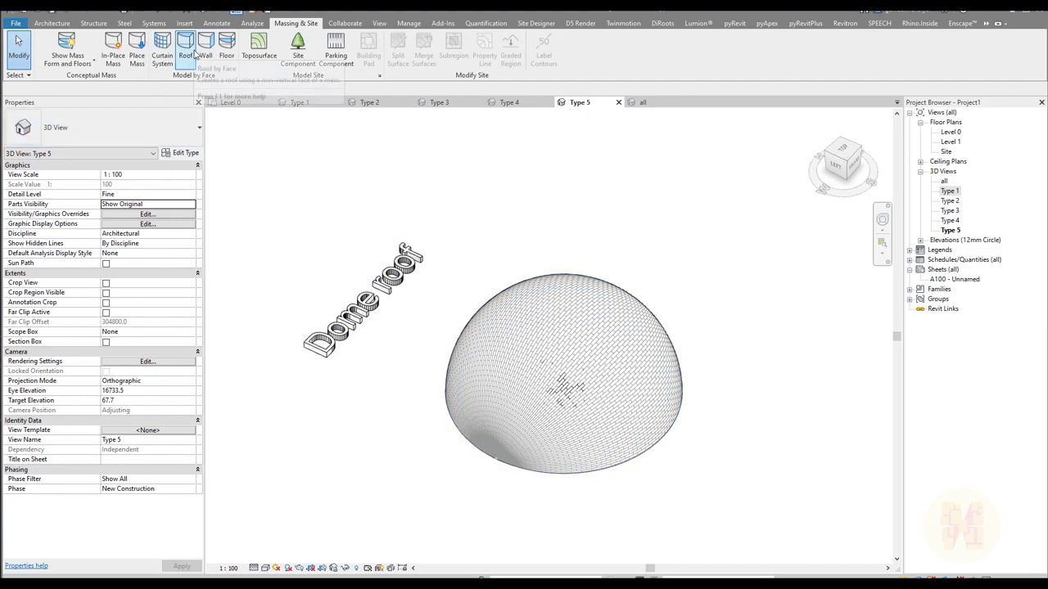
click(113, 51)
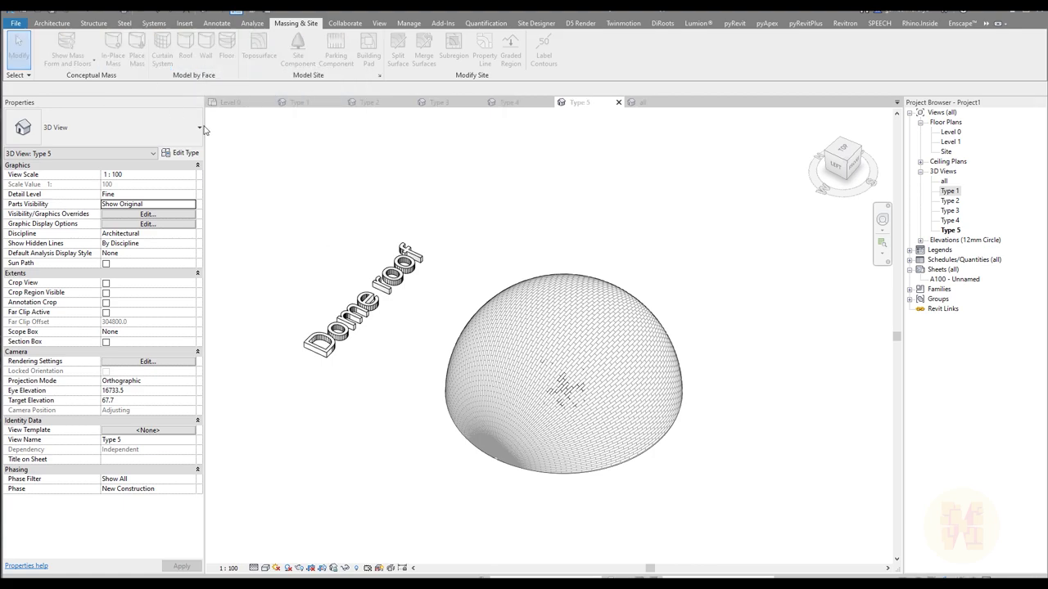
click(635, 329)
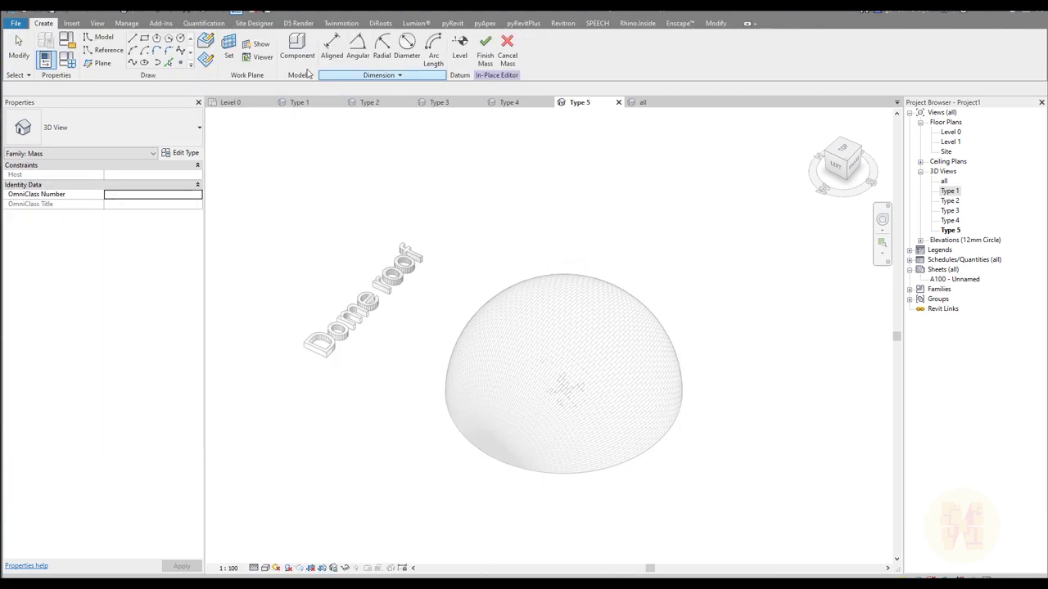
Step: Sketch a circle with a 2700 mm radius on Level 0, beside the existing brick dome
scroll(375, 298, down, 2)
middle_drag(354, 370, 375, 298)
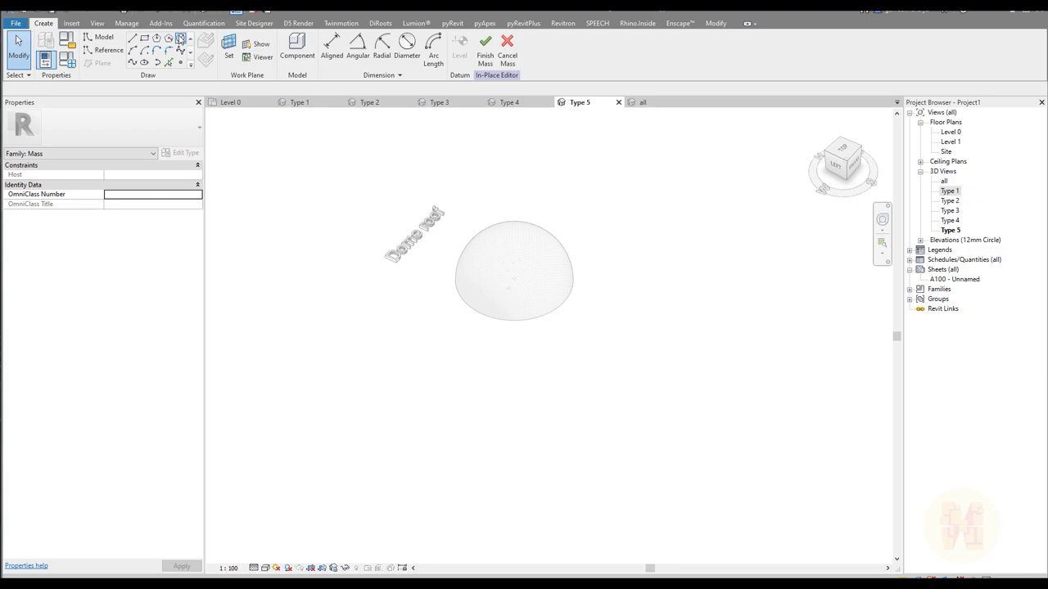
key(l)
key(i)
click(358, 351)
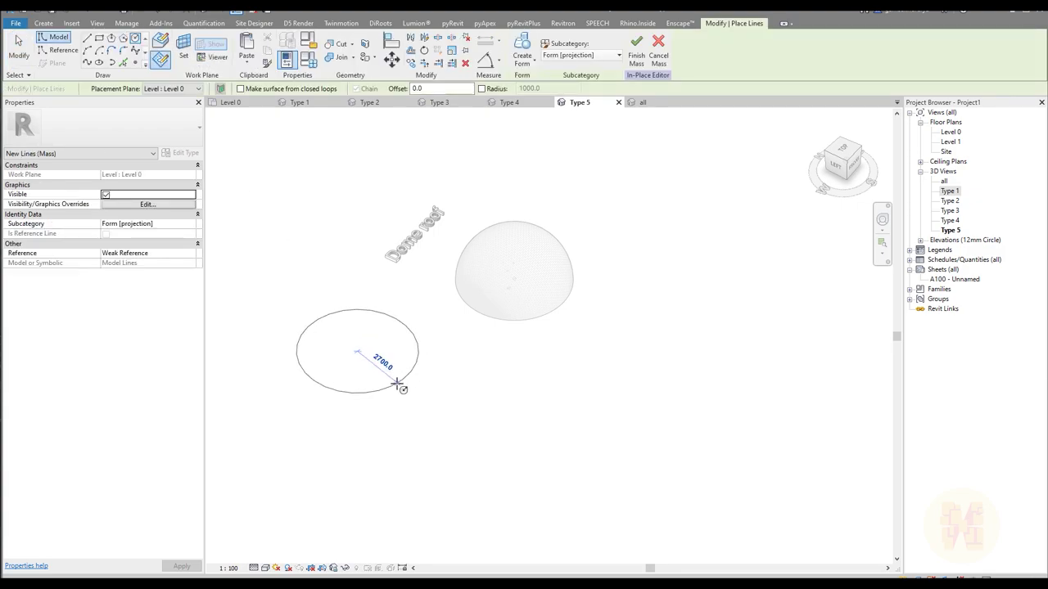
click(399, 382)
key(Escape)
key(Escape)
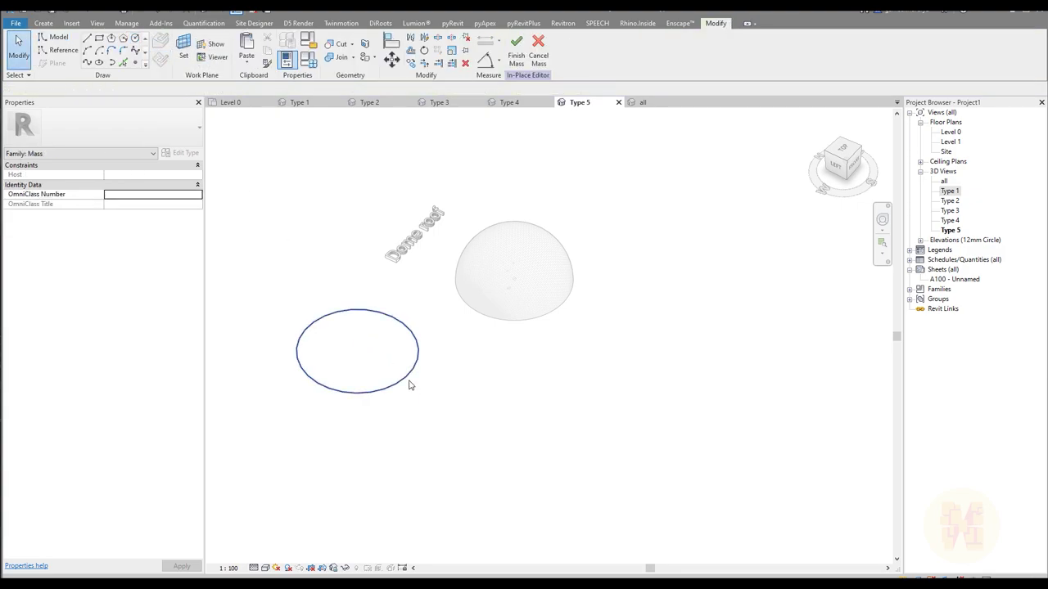
Step: Create a solid form from the circle, choosing the sphere instead of the cylinder
click(409, 385)
click(522, 48)
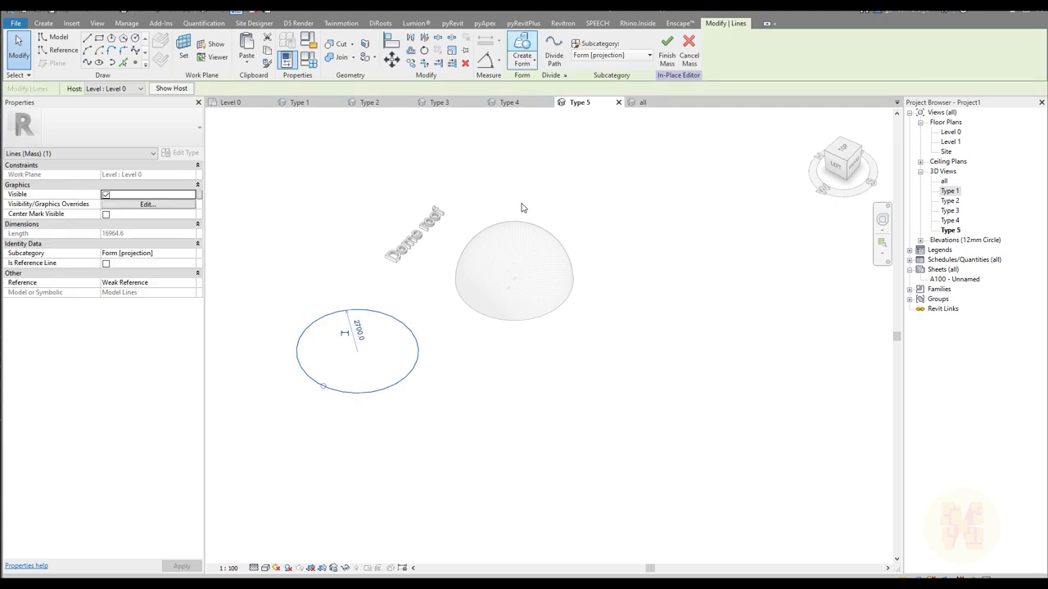
click(320, 475)
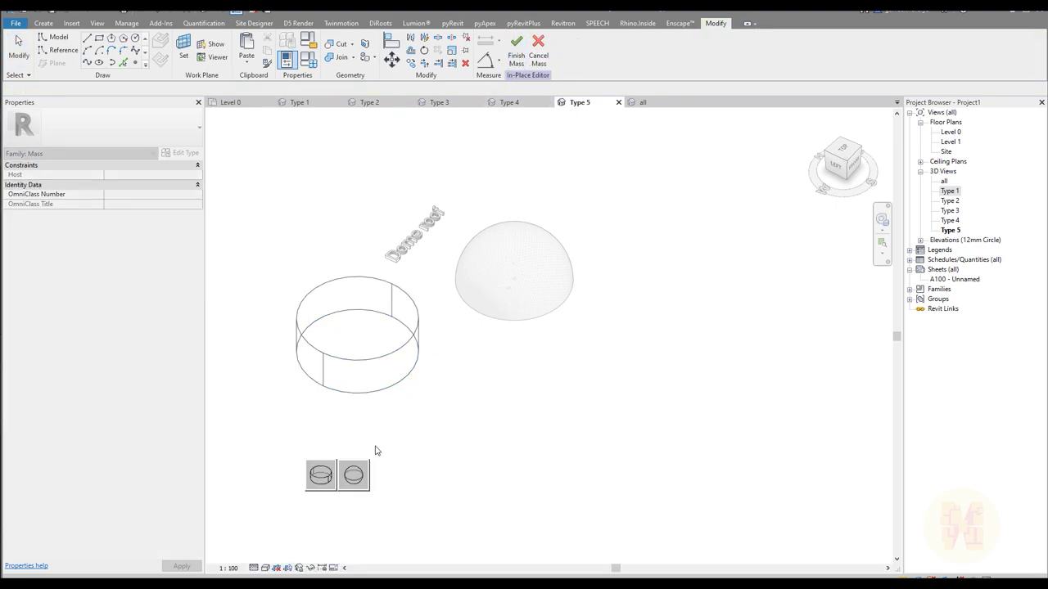
click(357, 479)
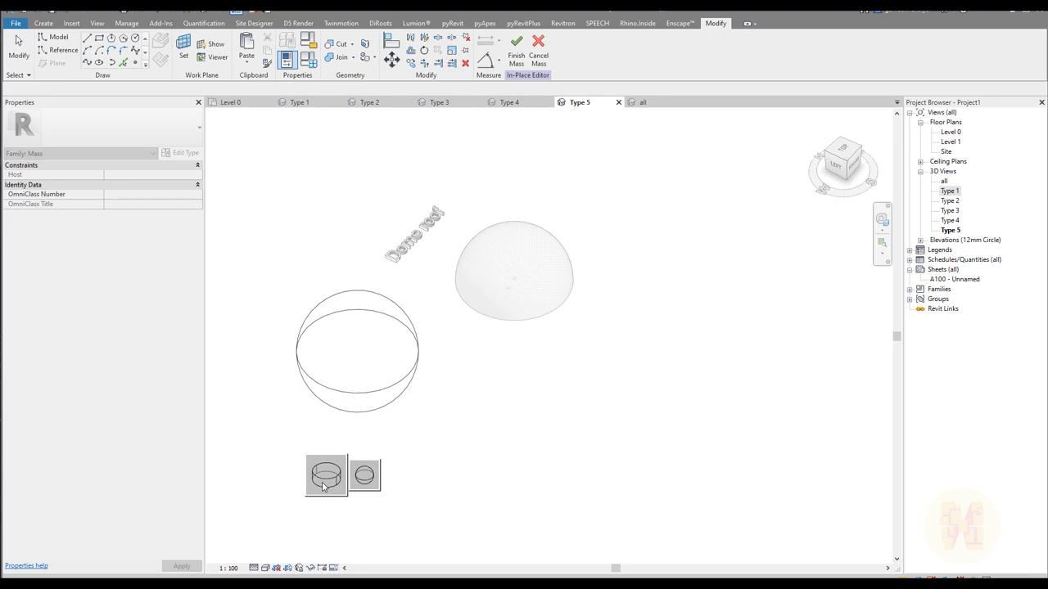
click(368, 484)
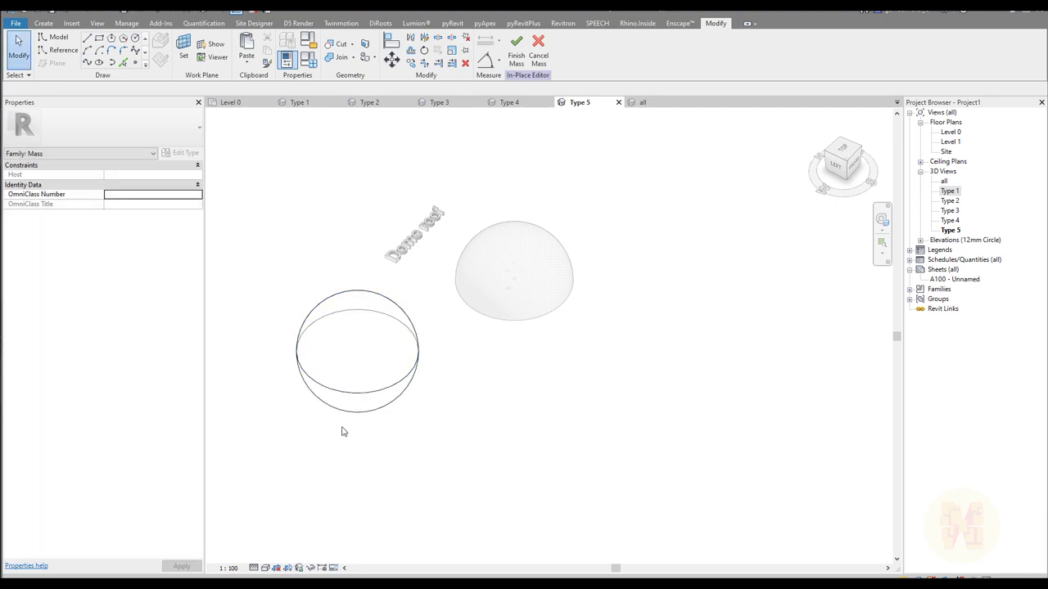
Step: Set the view to the Shaded visual style, check the sphere from another side and finish the in-place mass
mouse_move(510, 367)
shift+middle_down()
mouse_move(470, 318)
mouse_move(493, 316)
mouse_move(471, 353)
shift+middle_up()
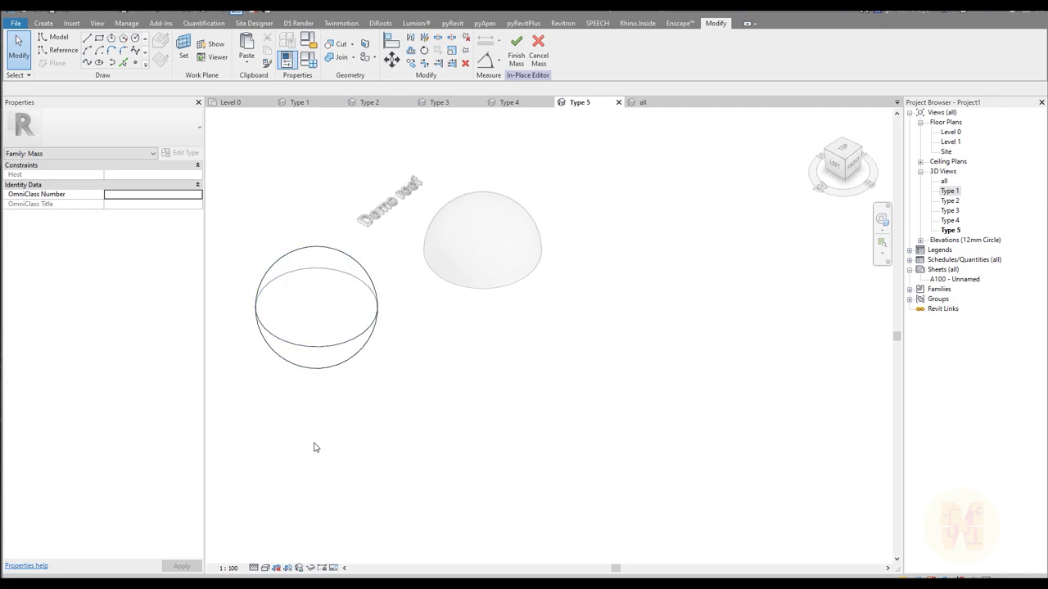
click(264, 567)
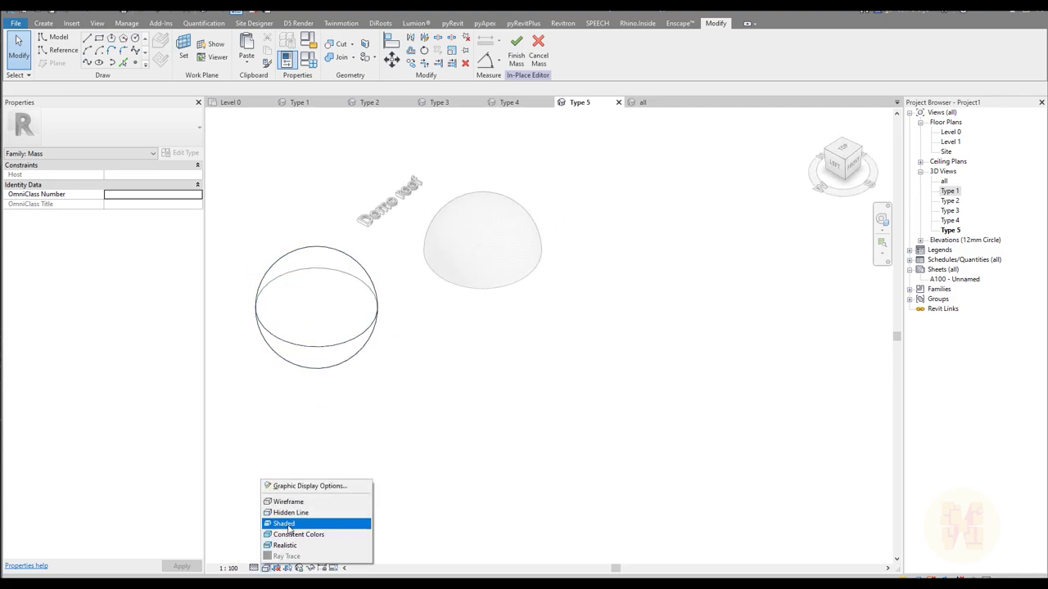
click(290, 523)
shift+middle_drag(402, 449, 408, 348)
scroll(407, 348, up, 2)
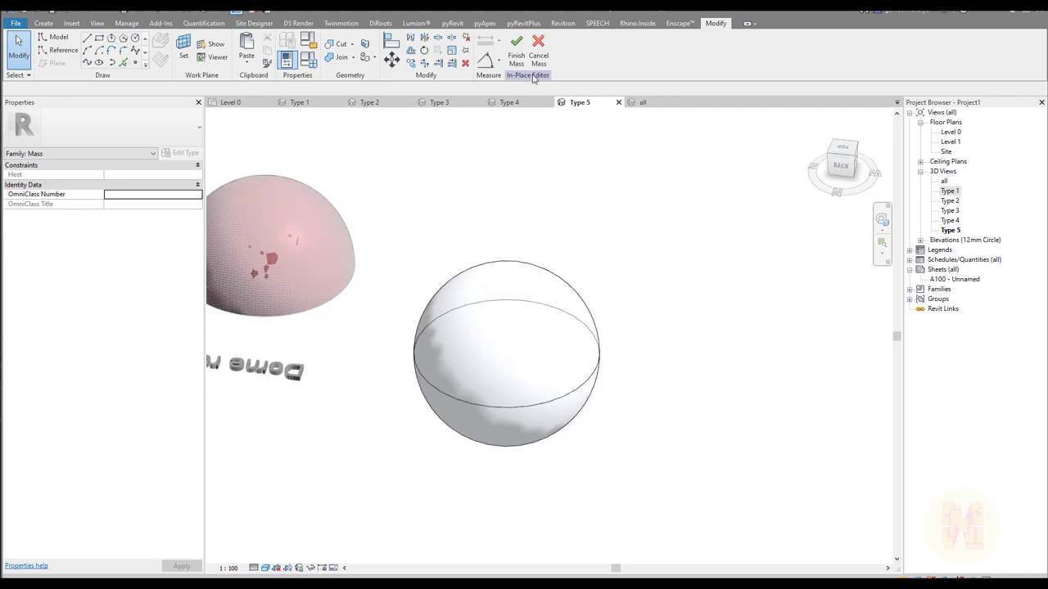
click(516, 48)
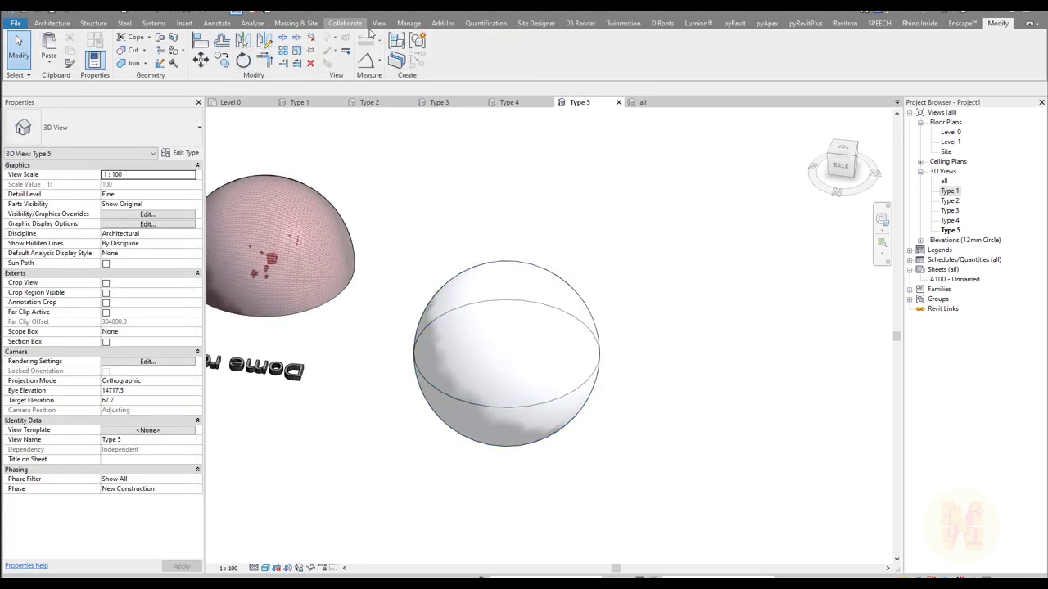
click(296, 23)
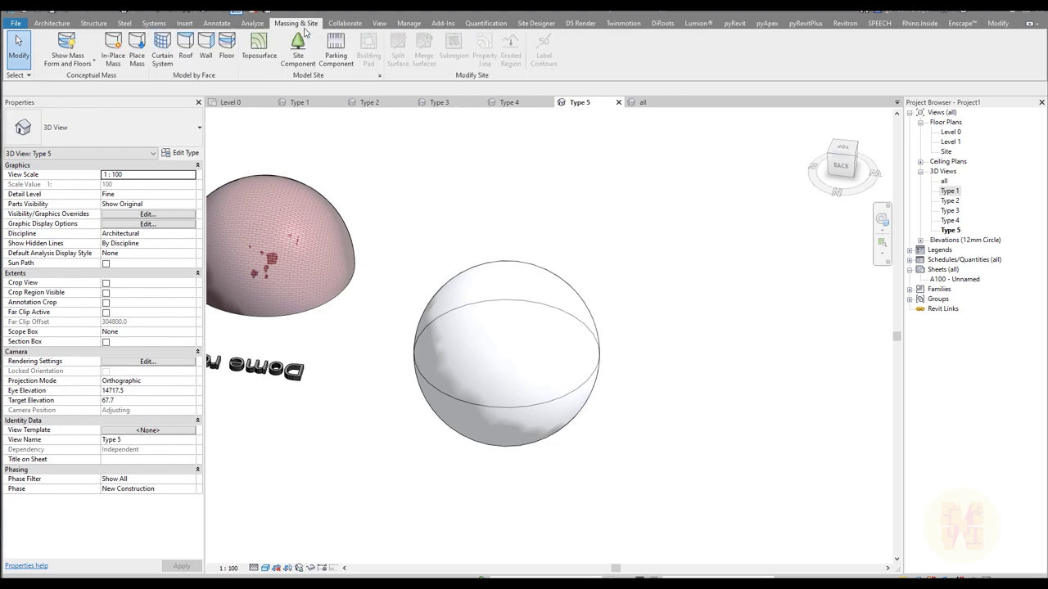
click(184, 50)
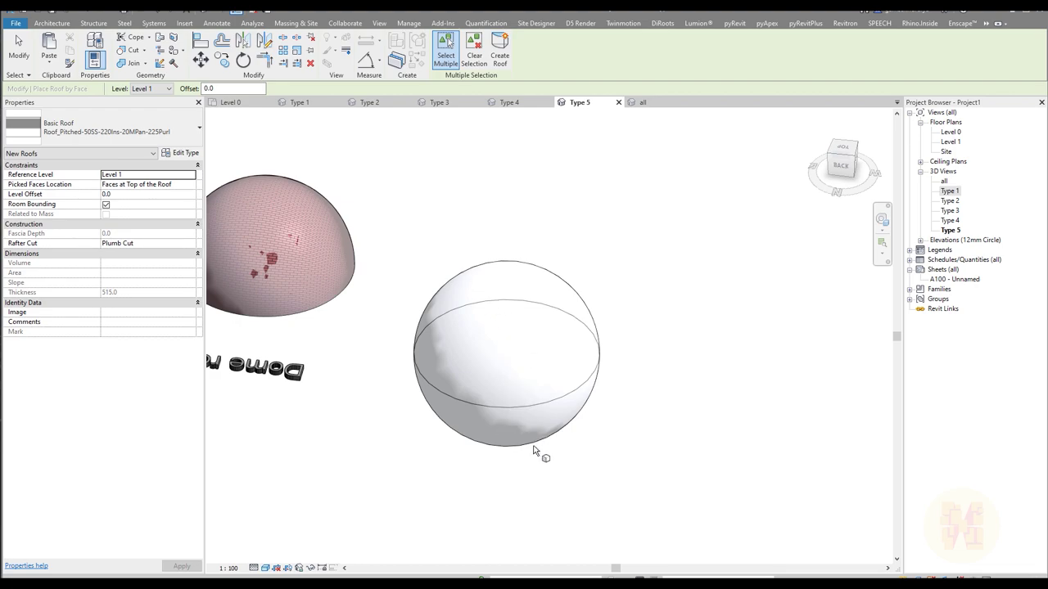
key(Escape)
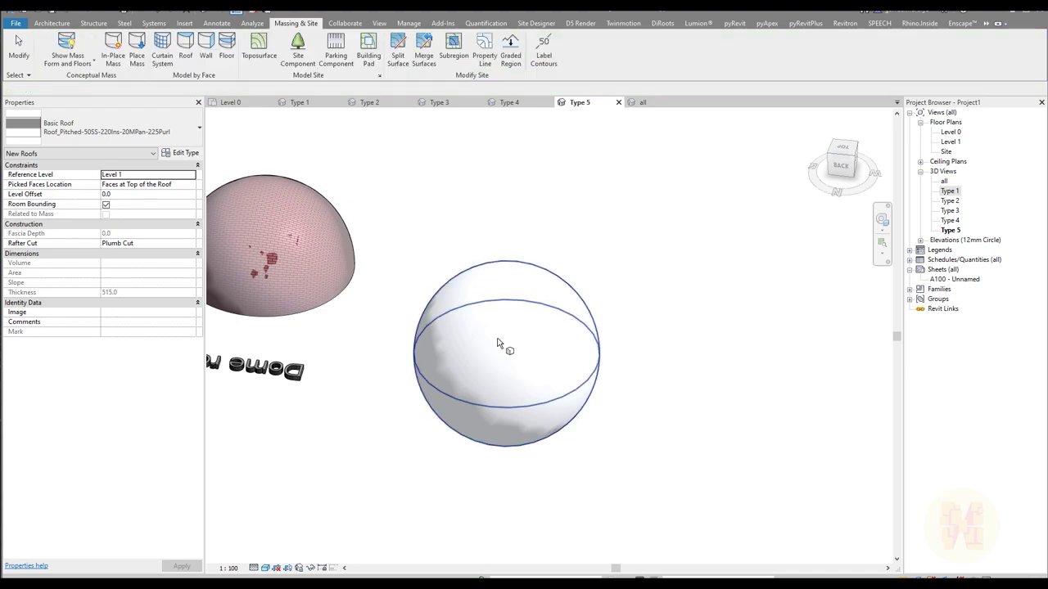
click(46, 23)
middle_drag(577, 253, 443, 234)
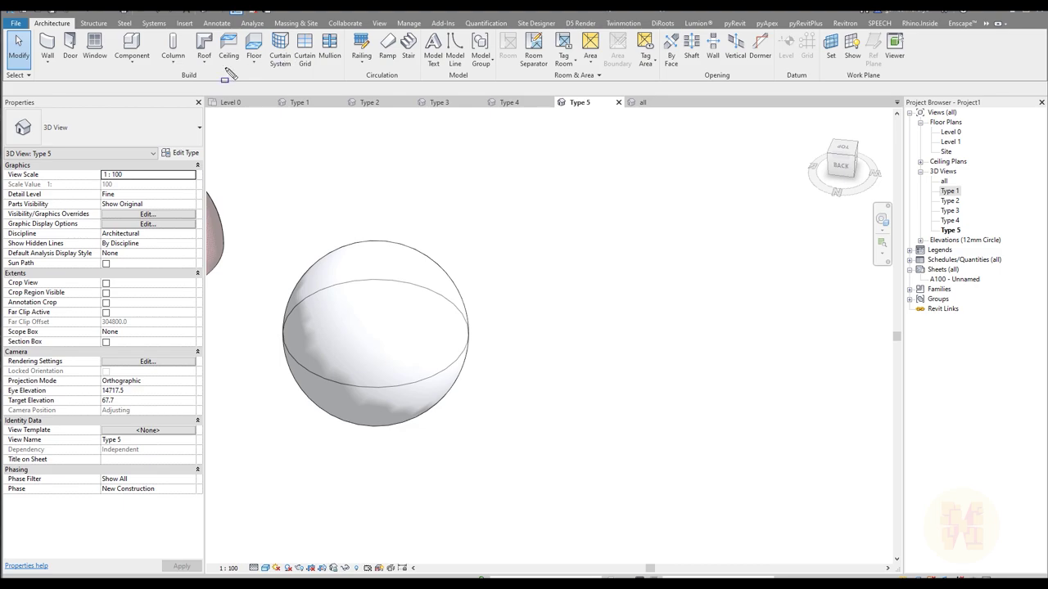
drag(186, 30, 223, 80)
drag(241, 29, 265, 73)
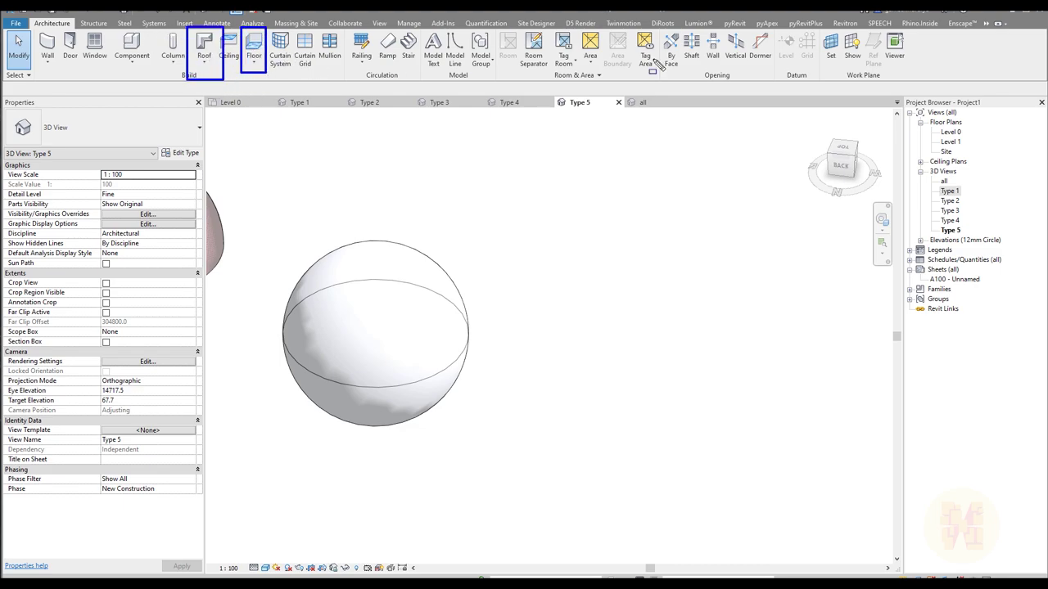
drag(183, 20, 221, 78)
mouse_move(222, 30)
mouse_down()
mouse_move(198, 77)
mouse_move(259, 75)
mouse_move(267, 90)
mouse_up()
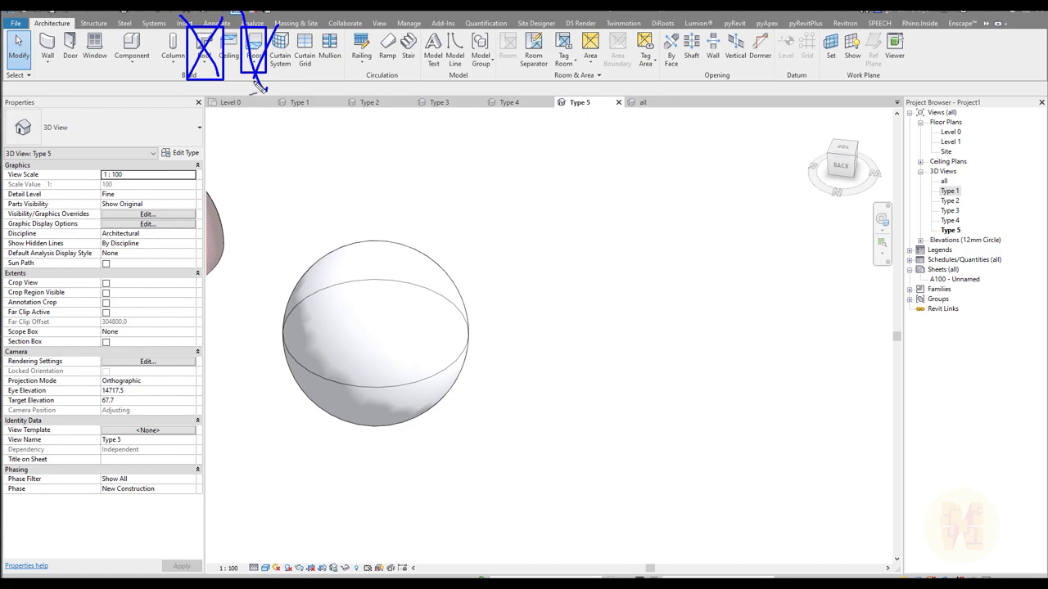
mouse_move(261, 85)
mouse_down()
mouse_move(56, 92)
mouse_move(46, 86)
mouse_move(67, 76)
mouse_move(62, 33)
mouse_move(36, 24)
mouse_move(59, 70)
mouse_up()
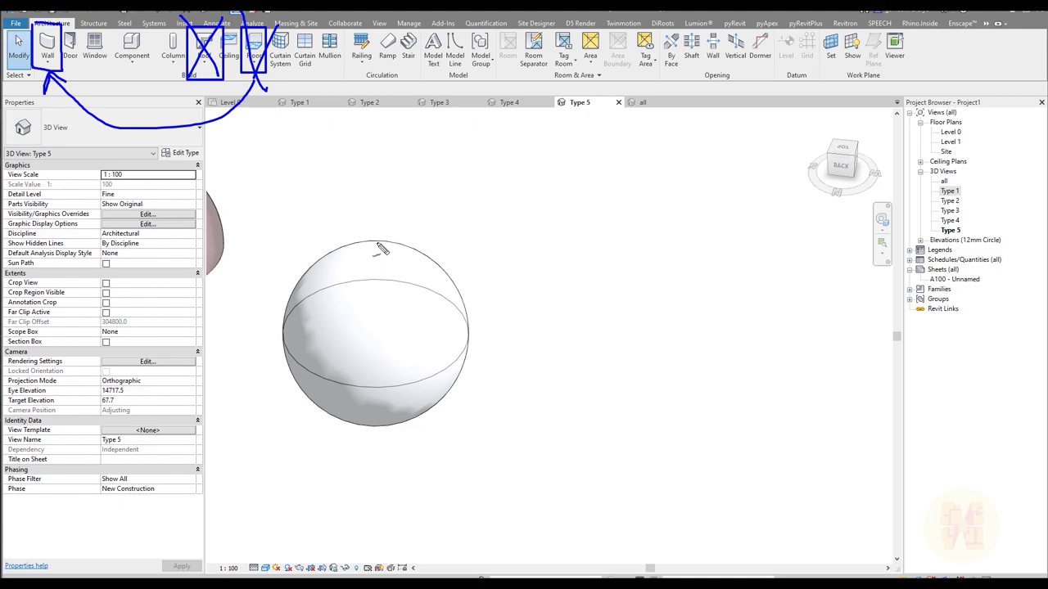
drag(457, 173, 431, 232)
mouse_move(568, 271)
mouse_down()
mouse_move(472, 308)
mouse_move(494, 323)
mouse_move(506, 283)
mouse_up()
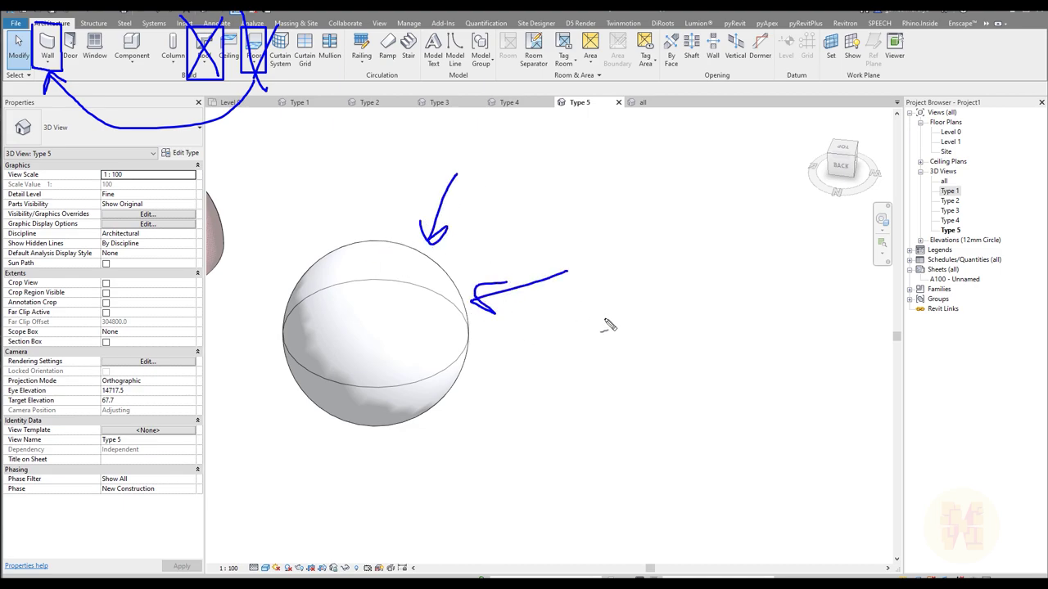
mouse_move(484, 241)
mouse_down()
mouse_move(439, 278)
mouse_move(445, 245)
mouse_up()
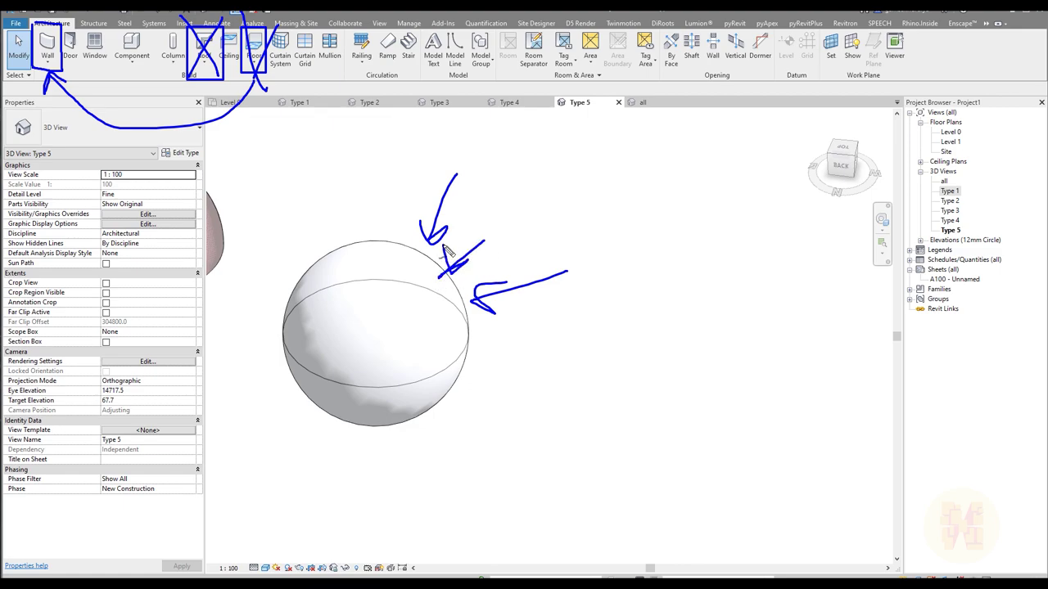
mouse_move(366, 186)
mouse_down()
mouse_move(370, 239)
mouse_move(387, 211)
mouse_move(353, 207)
mouse_up()
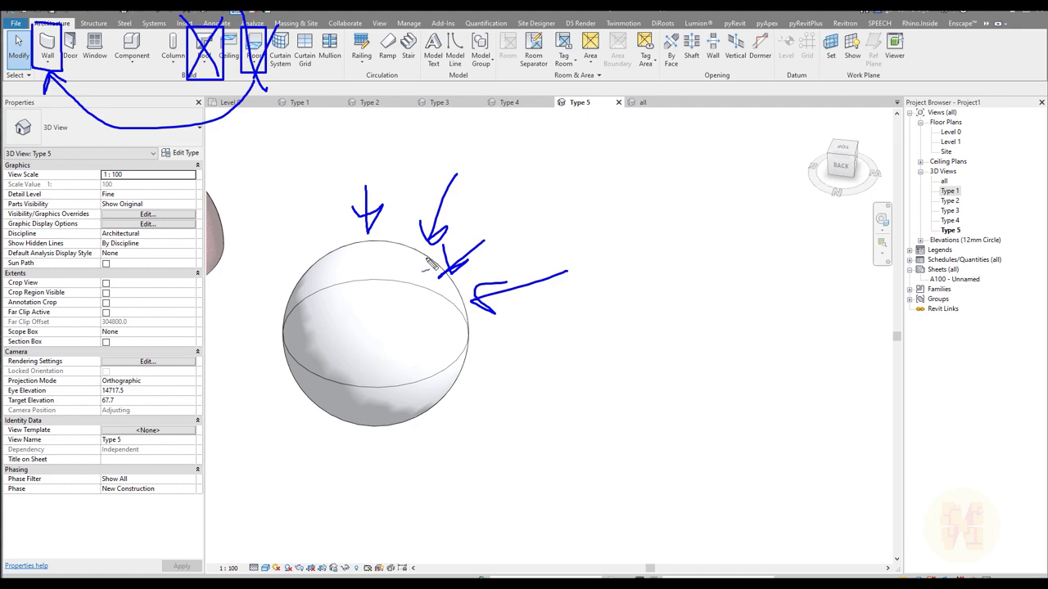
mouse_move(473, 282)
mouse_down()
mouse_move(475, 343)
mouse_move(475, 276)
mouse_move(475, 333)
mouse_up()
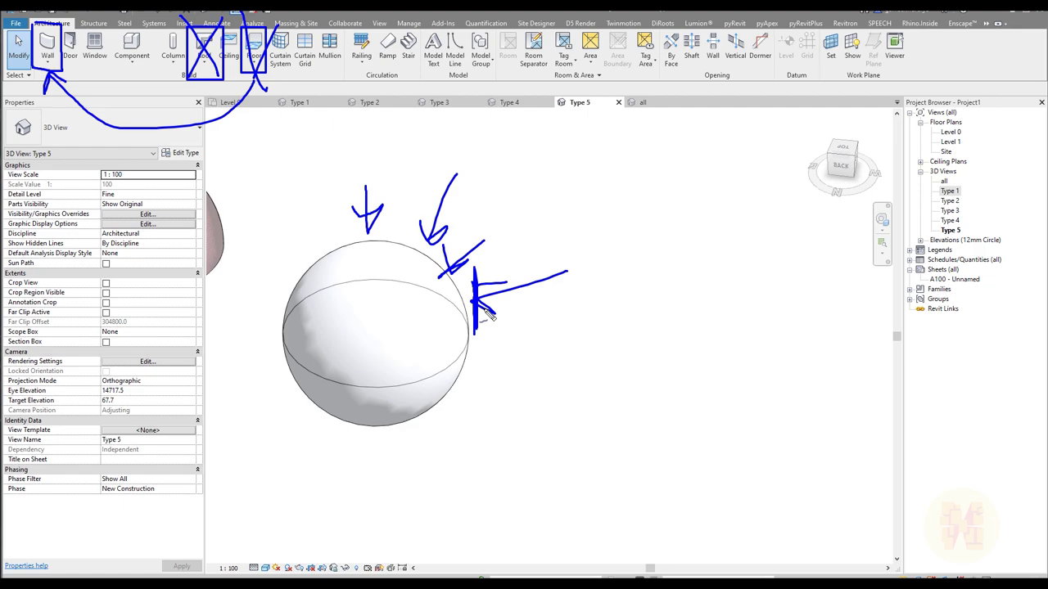
key(Escape)
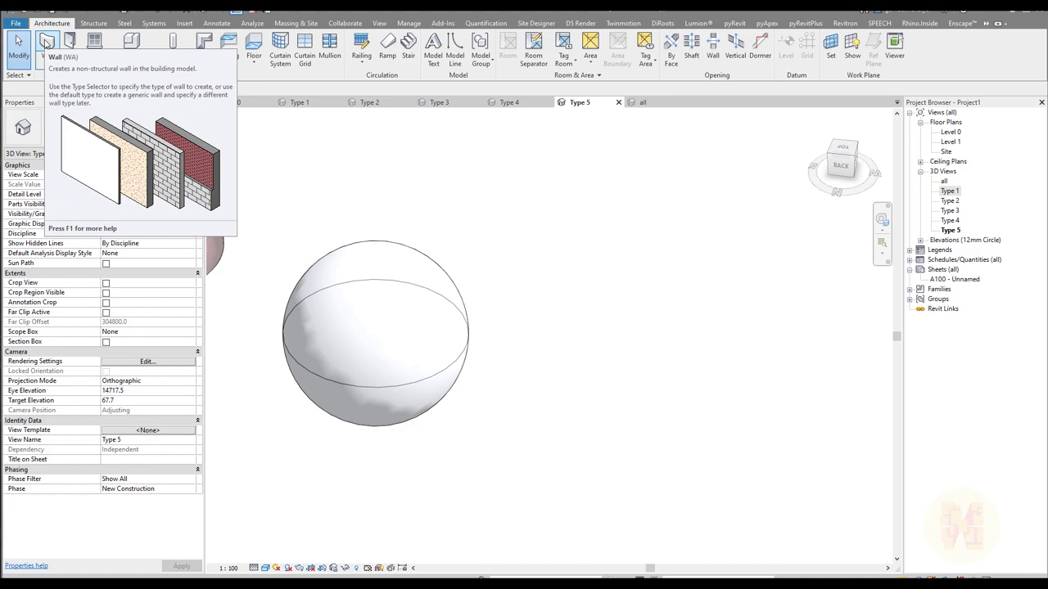
Step: Create a Wall-Fnd_440Blk wall by face on the upper half of the sphere mass
click(295, 23)
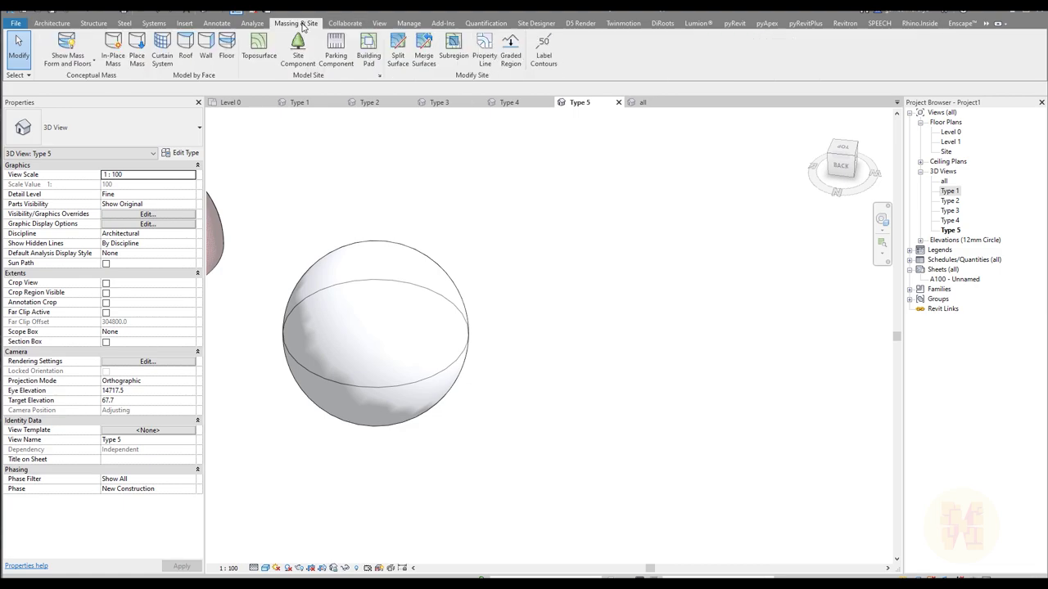
click(205, 49)
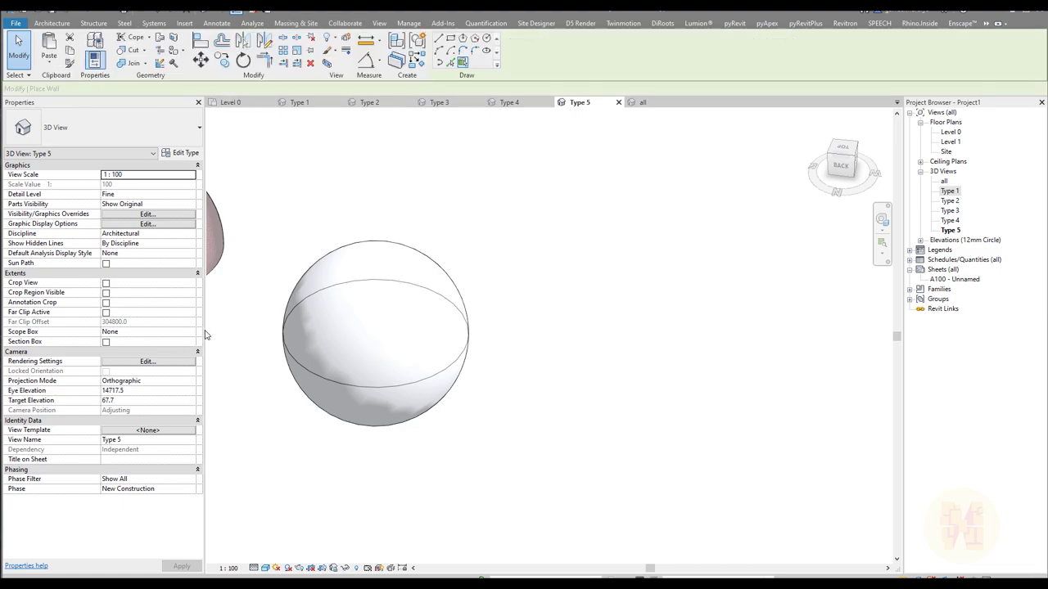
click(331, 262)
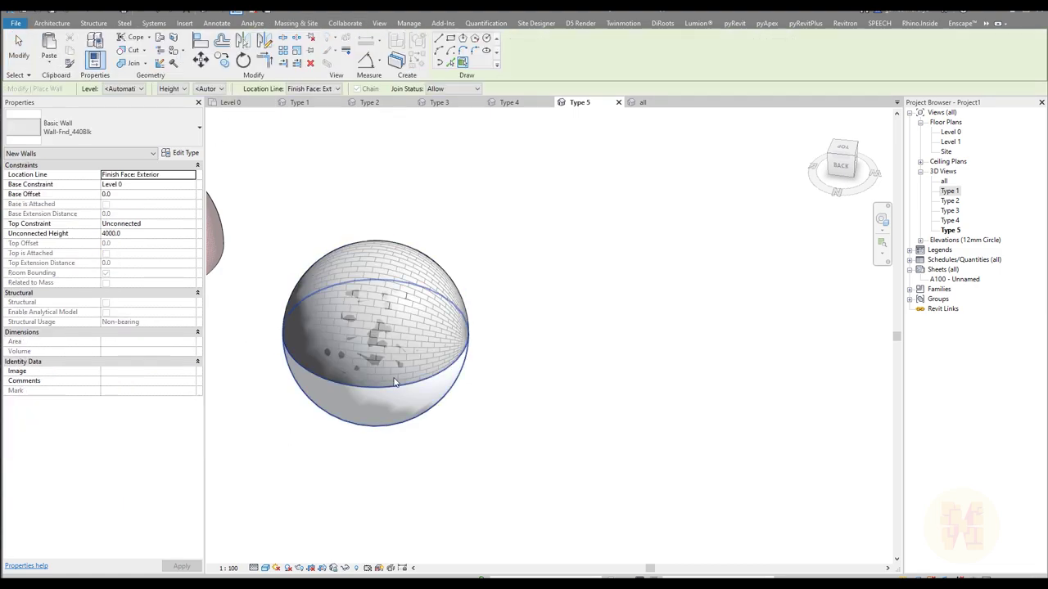
shift+middle_drag(554, 480, 616, 337)
scroll(616, 338, down, 2)
key(Escape)
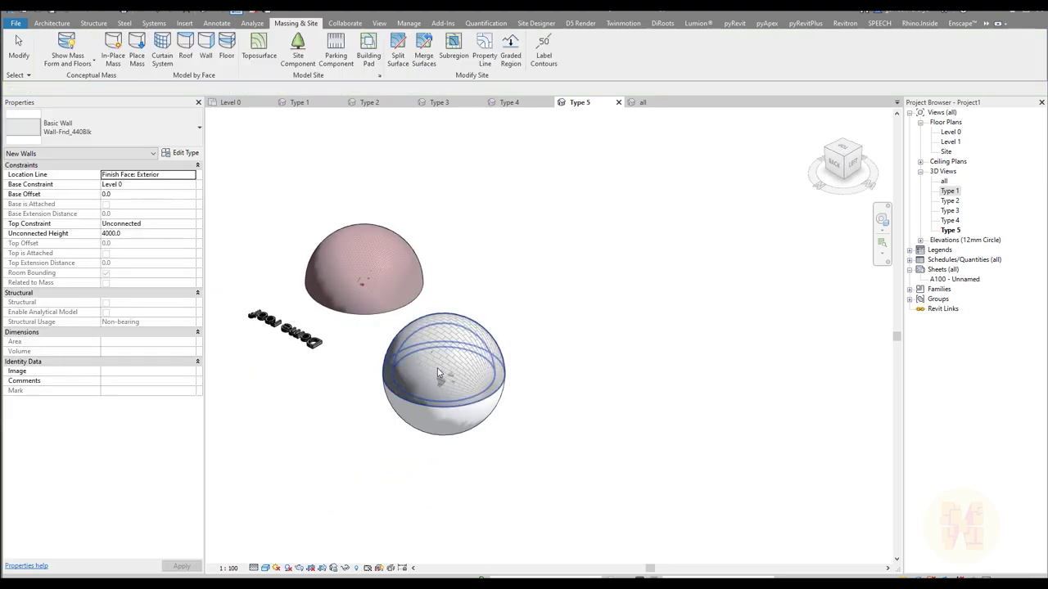
Step: Temporarily hide the sphere mass in the view and select the dome-shaped block wall
click(426, 344)
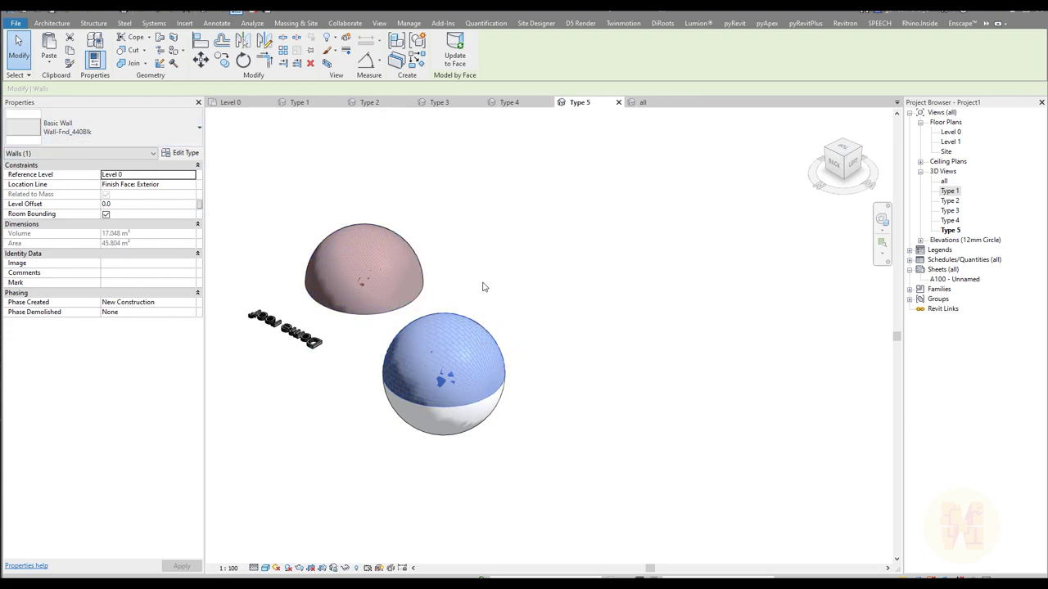
click(446, 429)
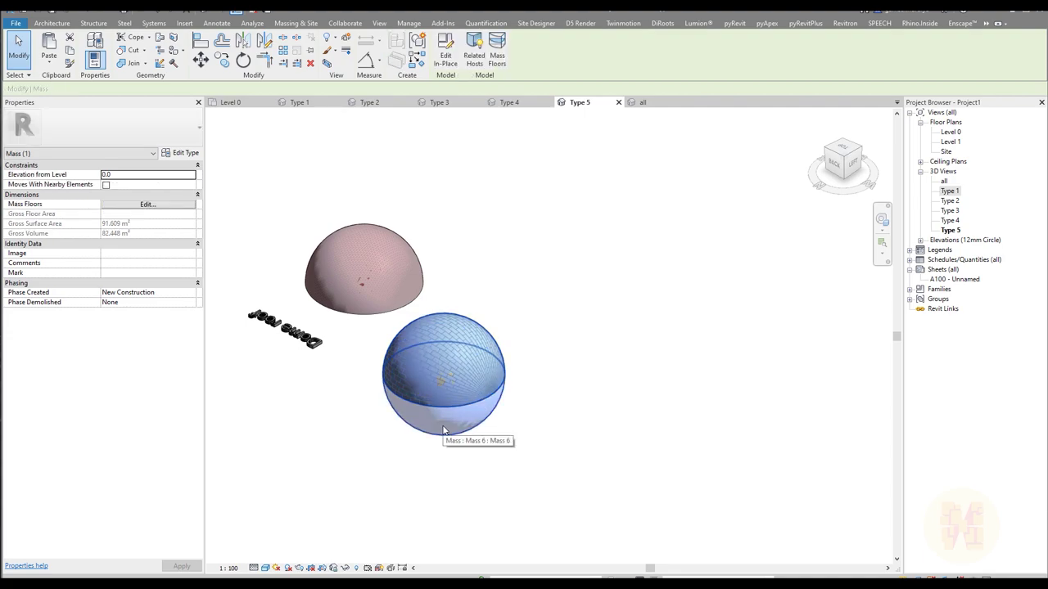
key(h)
key(h)
click(457, 382)
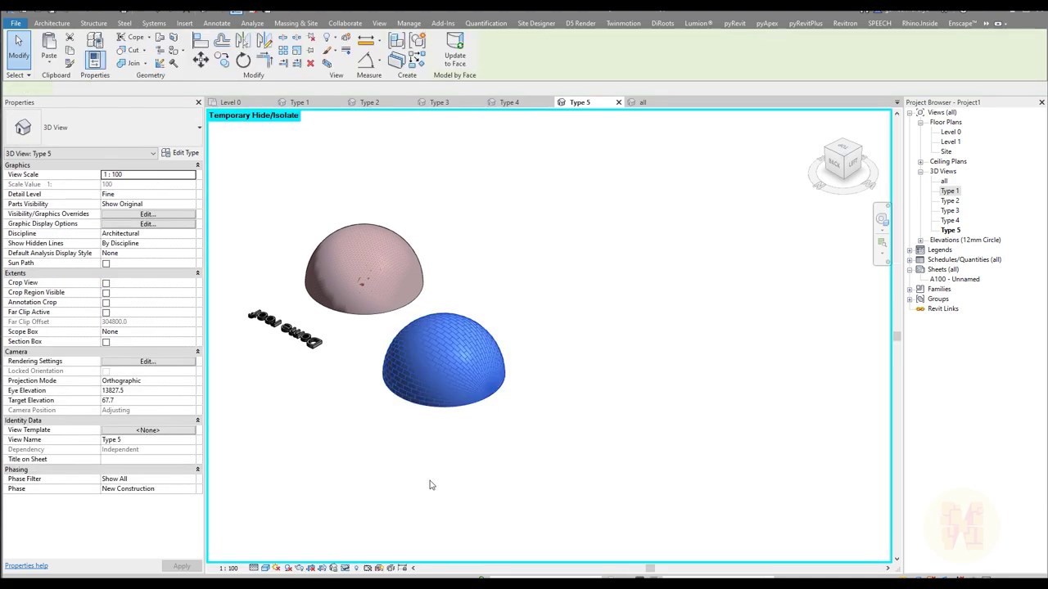
Step: Duplicate the dome wall's Basic Wall type under the name Roof_Dome_Type and apply it to the selected dome
mouse_move(448, 418)
shift+middle_down()
mouse_move(434, 402)
mouse_move(459, 409)
shift+middle_up()
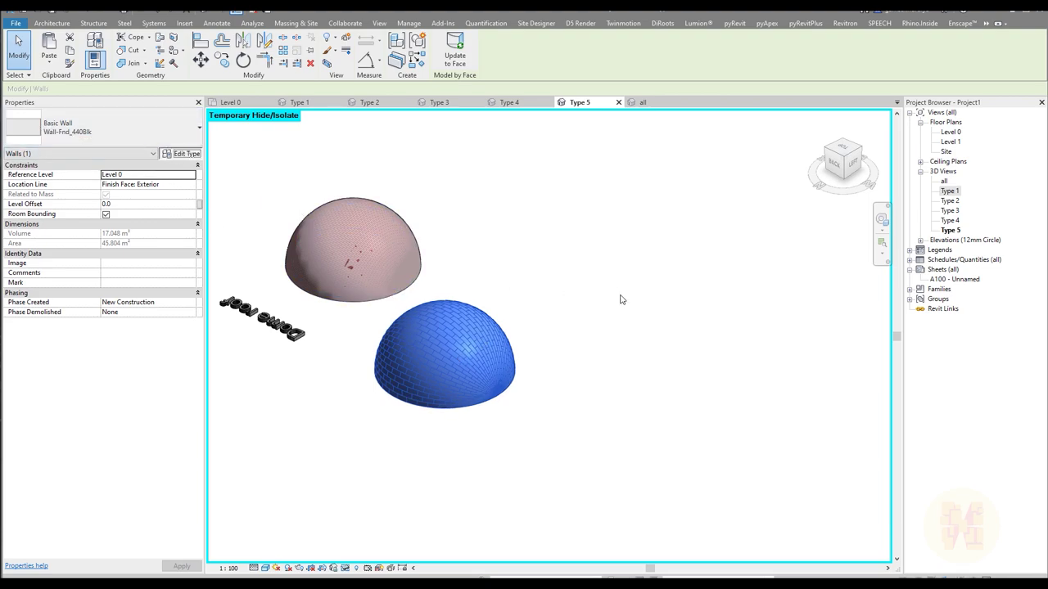
click(182, 153)
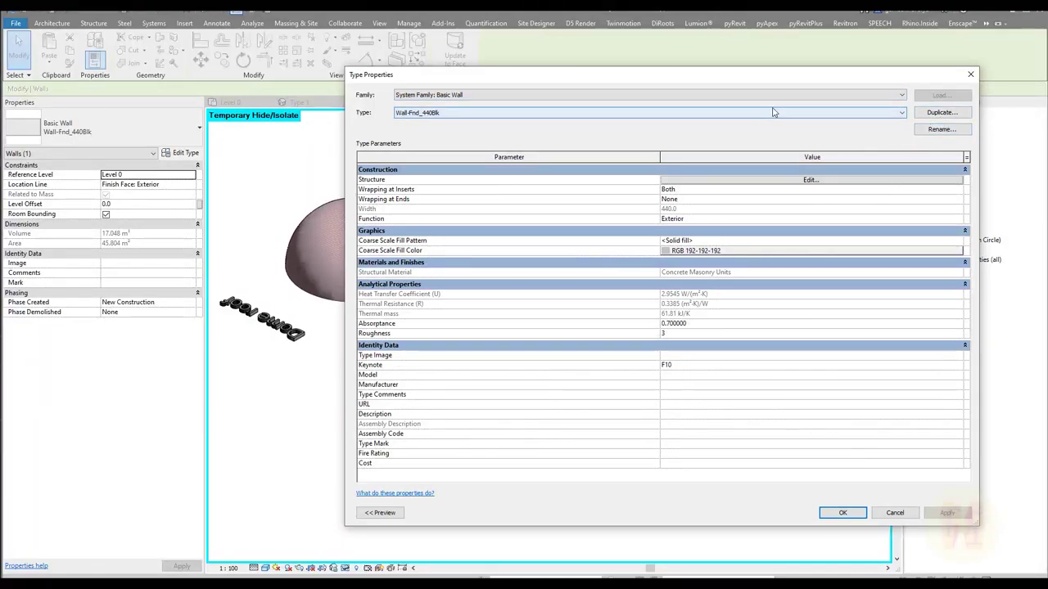
click(455, 95)
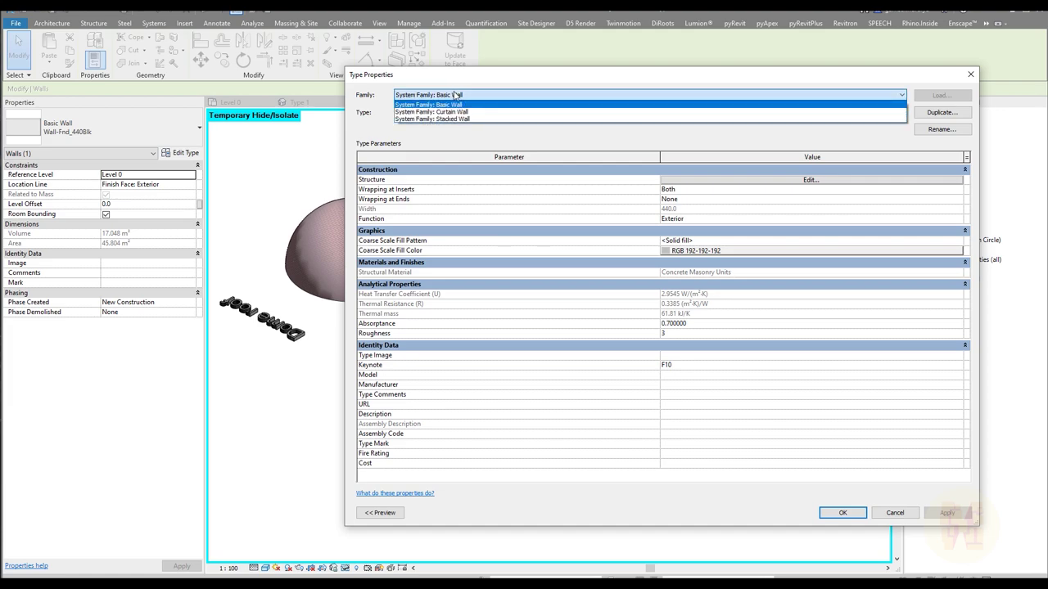
click(461, 105)
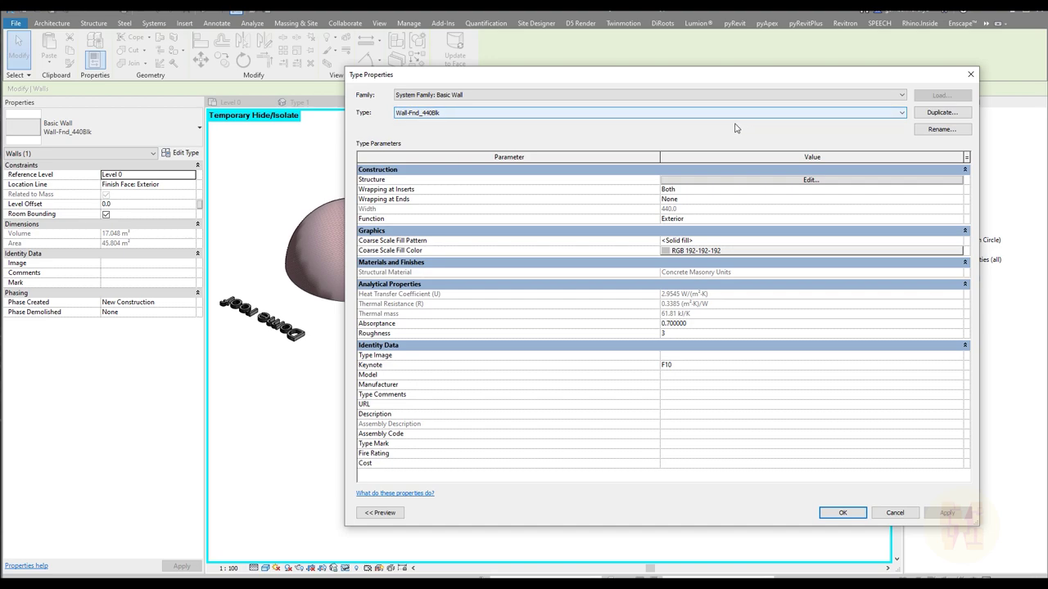
click(941, 130)
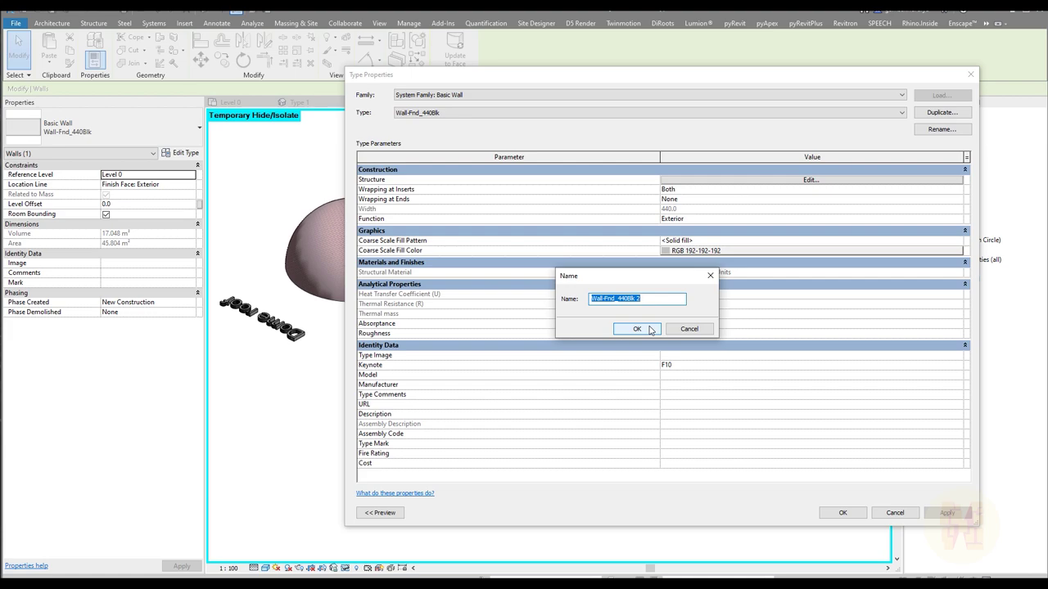
text(Roof_Dome_Type)
click(651, 330)
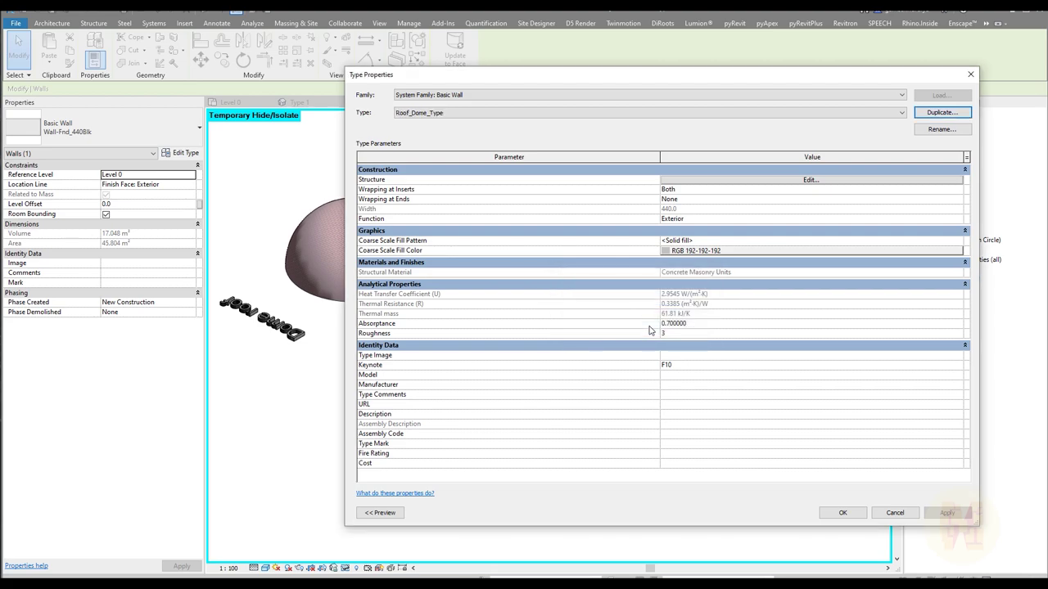
click(840, 513)
Step: Deselect the block dome and examine both domes and the Dome roof label from the front
key(Escape)
click(427, 354)
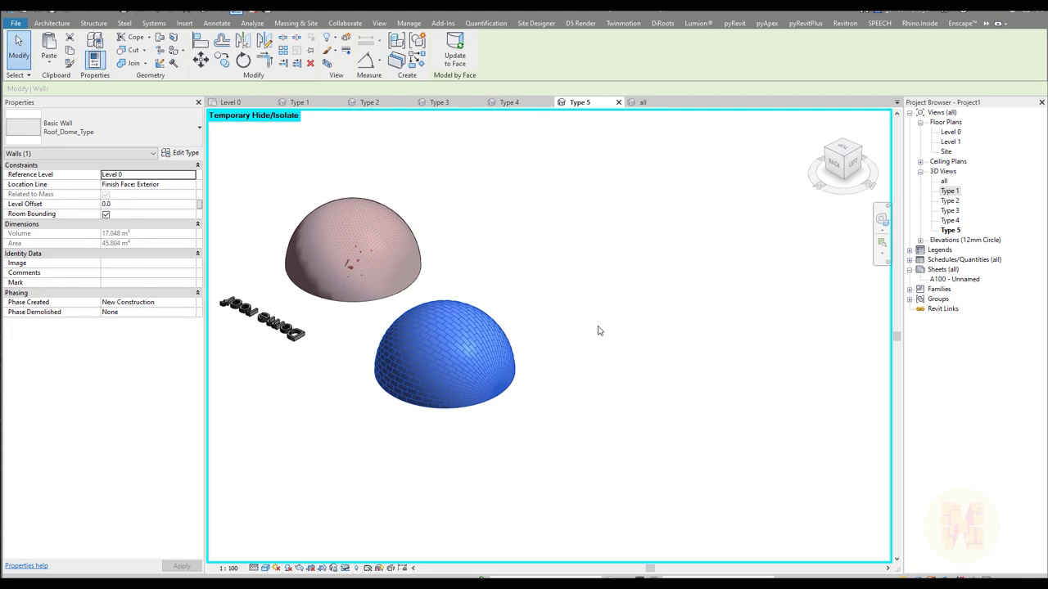
shift+middle_drag(598, 330, 402, 379)
click(561, 429)
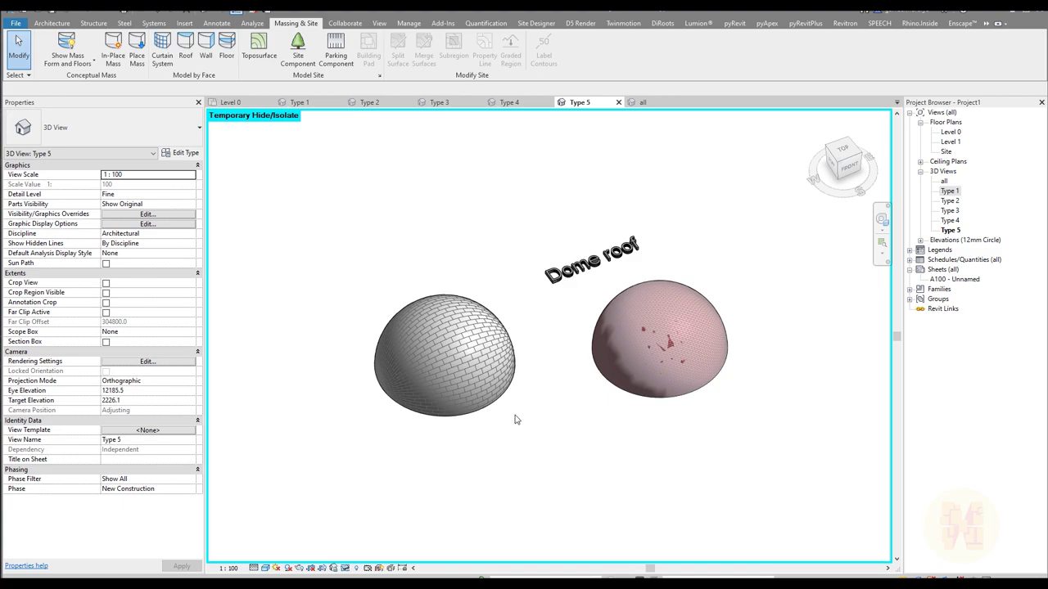
middle_drag(515, 420, 428, 421)
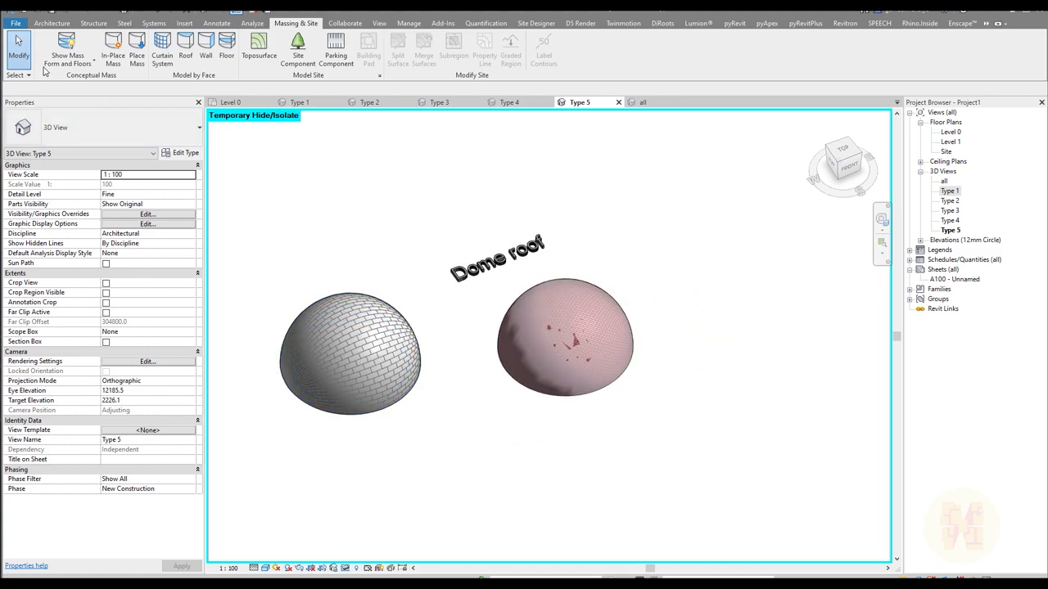
click(52, 23)
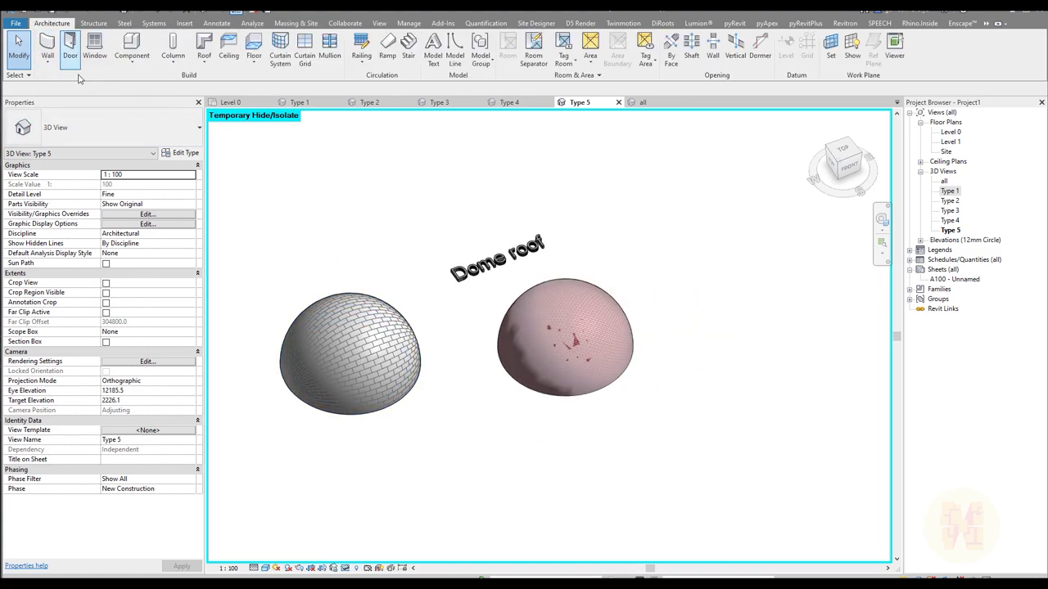